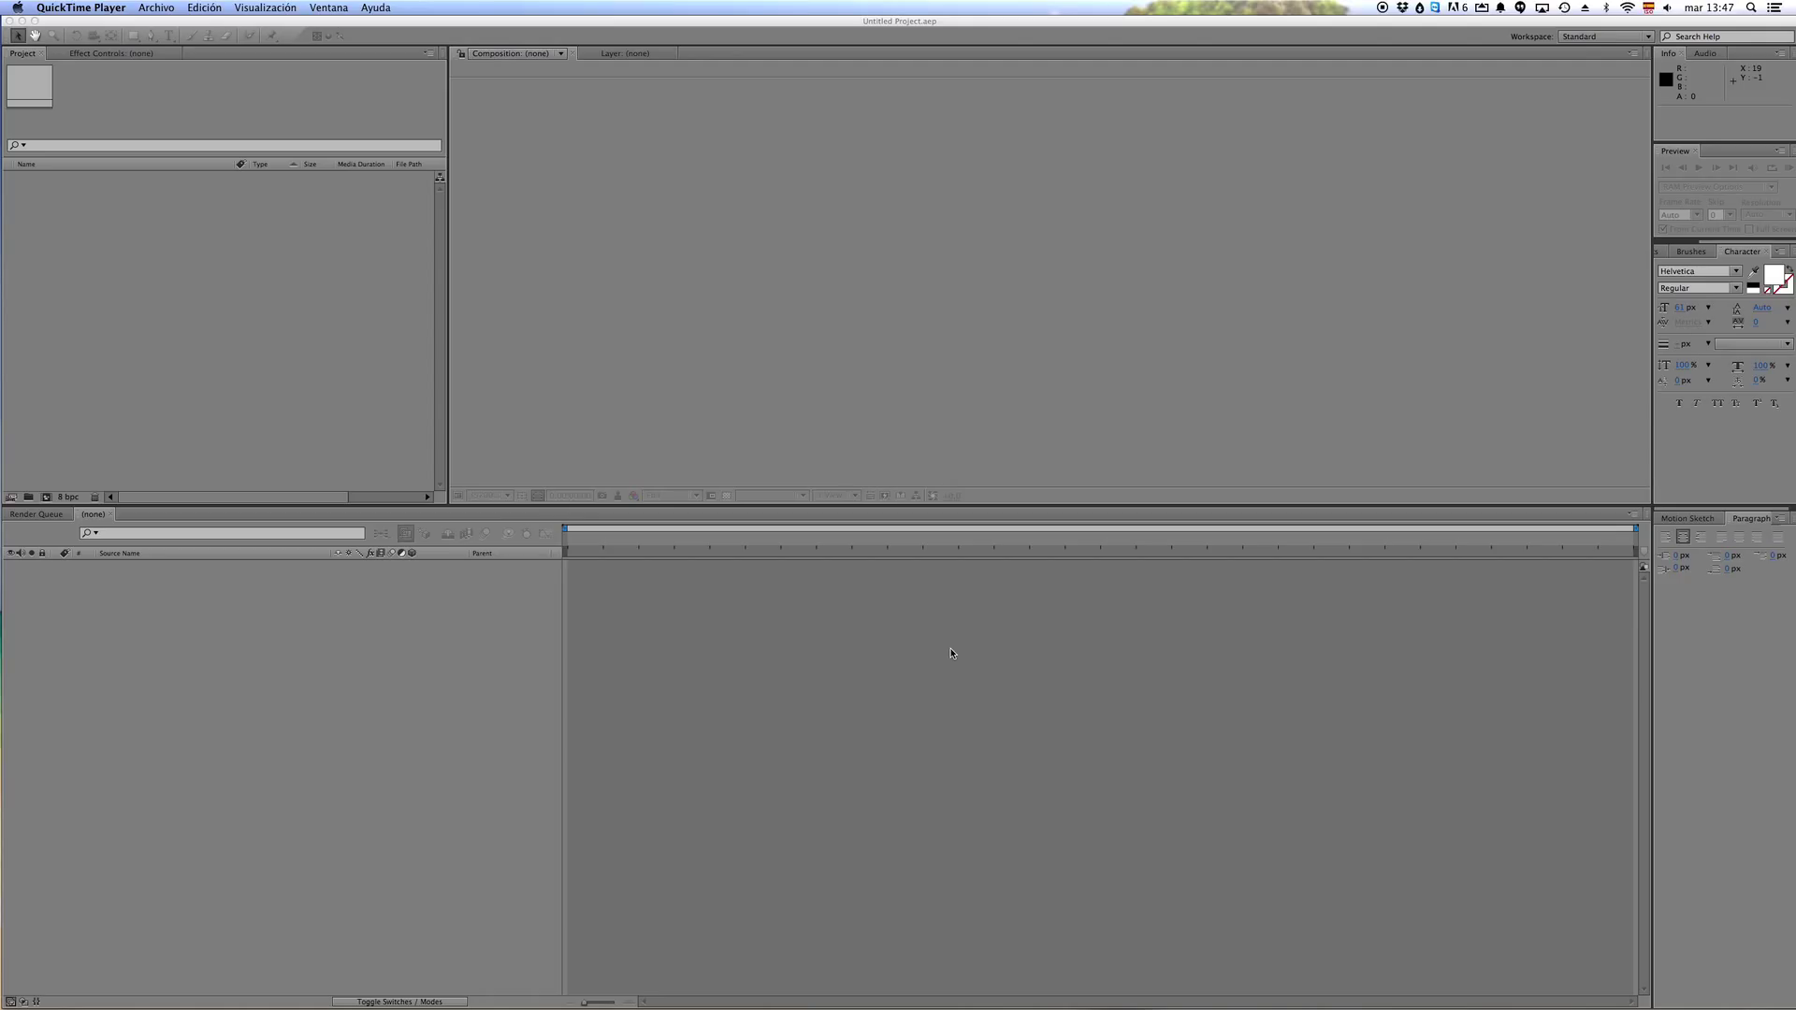
- Activate the After Effects window over QuickTime Player, showing the empty untitled project
{"action": "left_click", "coordinate": [235, 612]}
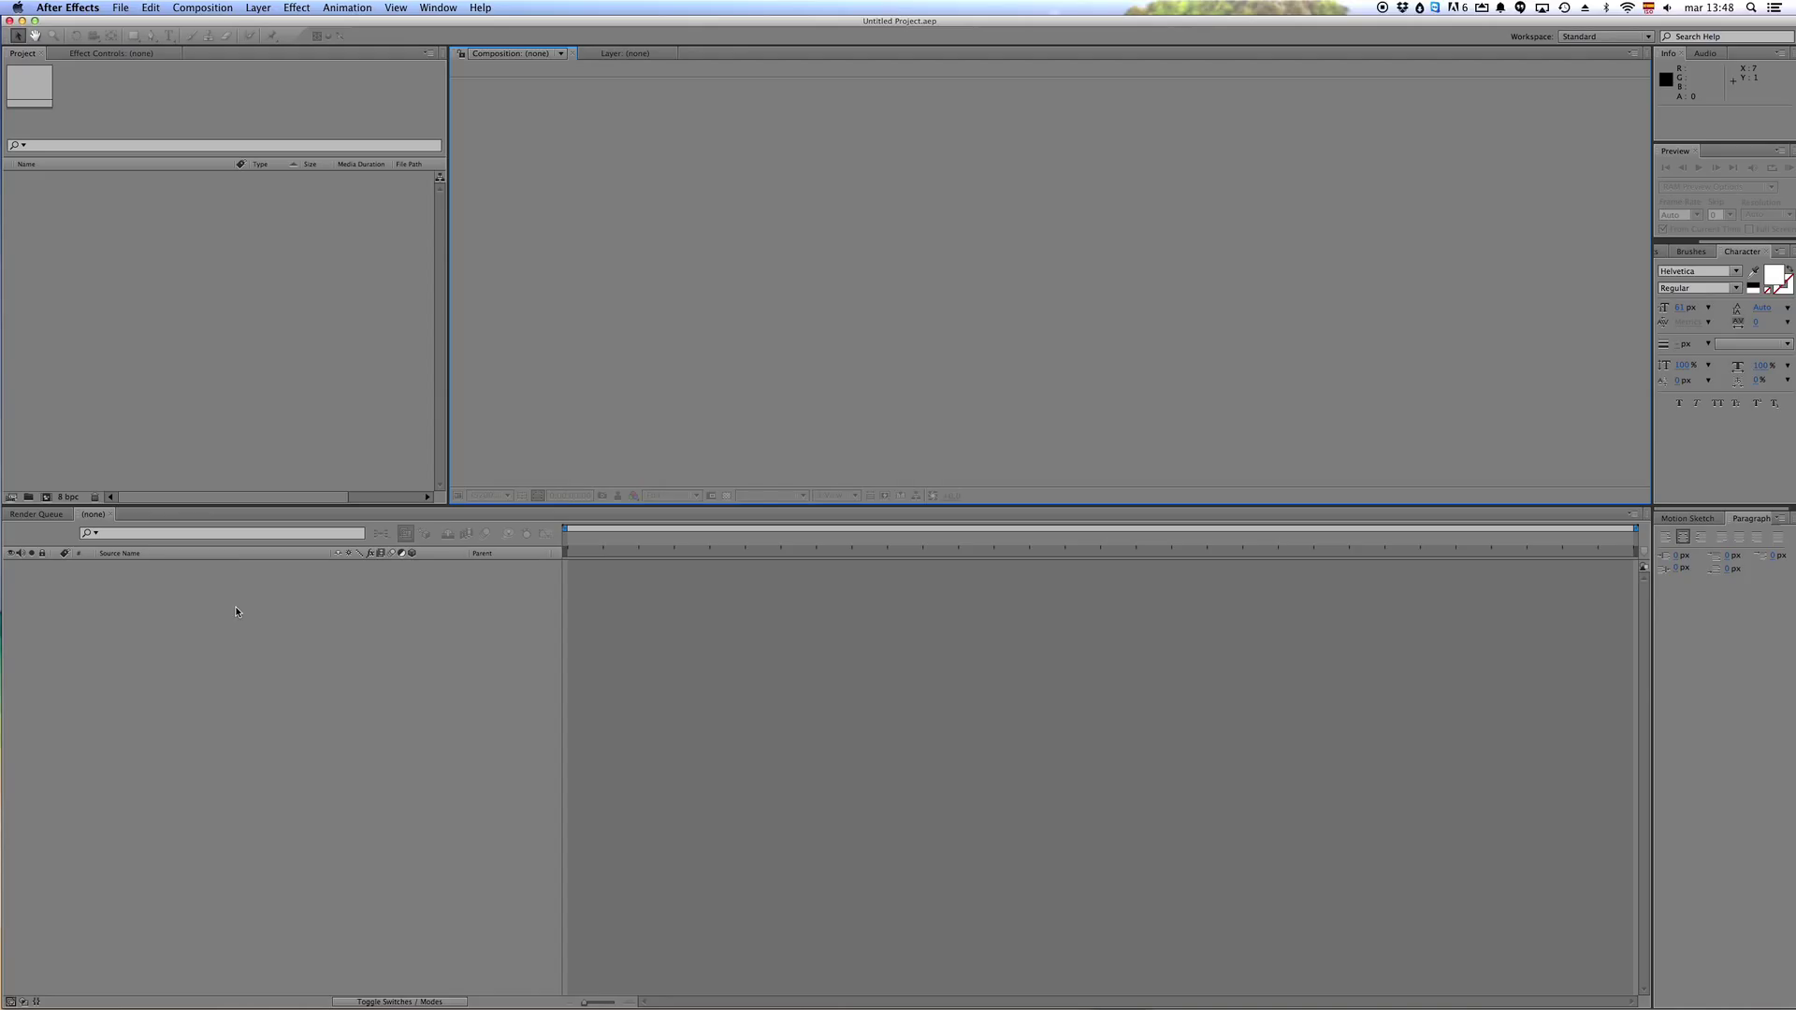
- Create composition Comp 1 and add a 100 x 100 px Medium Royal Blue solid layer
{"action": "key", "text": "super+n"}
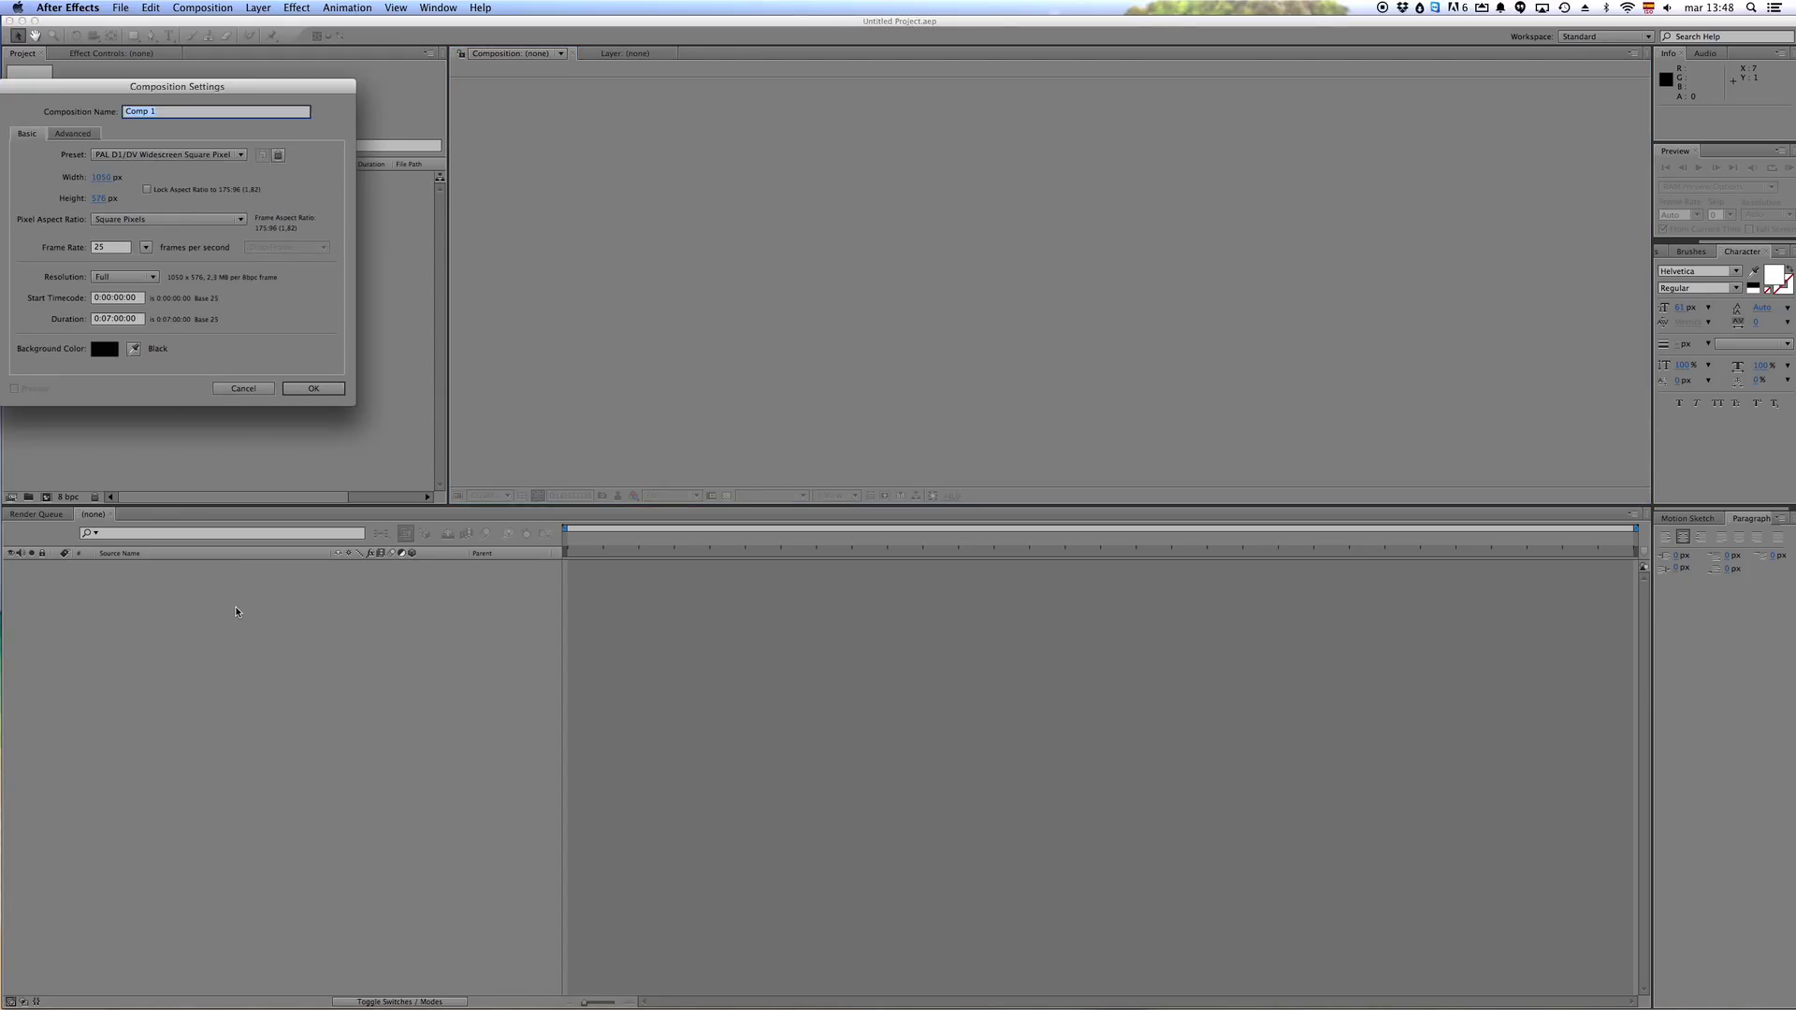
{"action": "key", "text": "Return"}
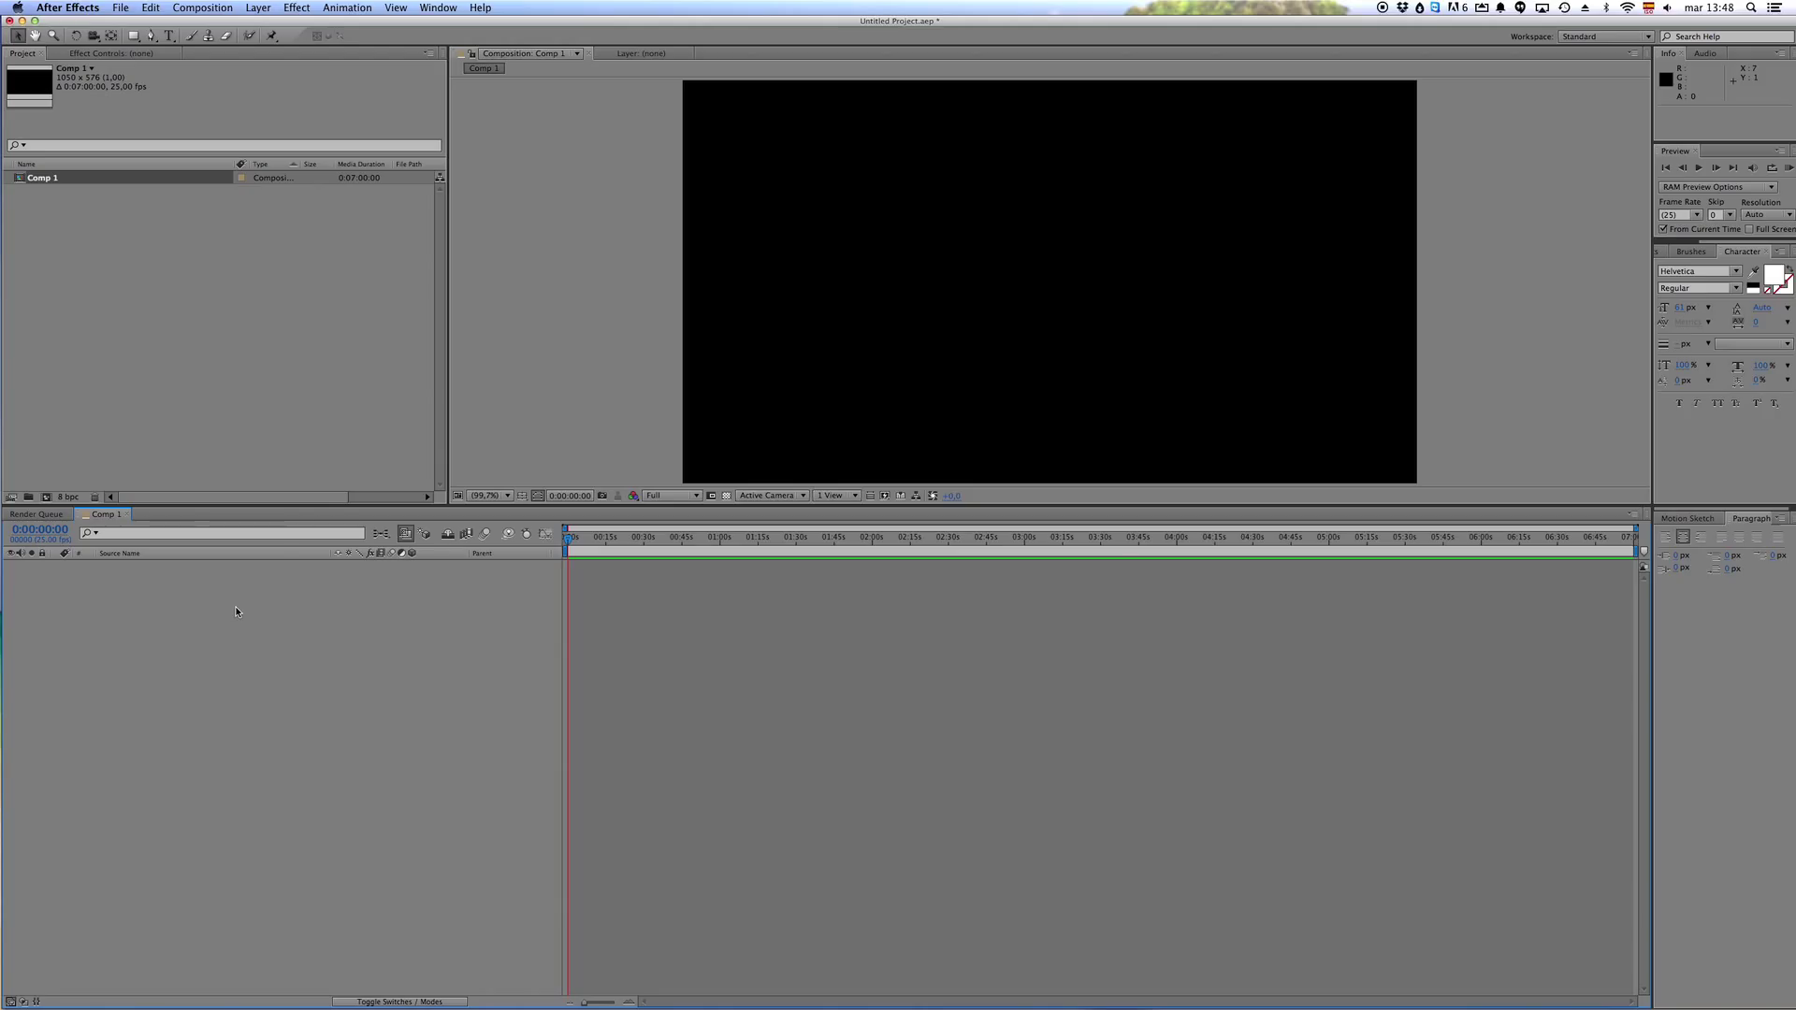
{"action": "key", "text": "super+y"}
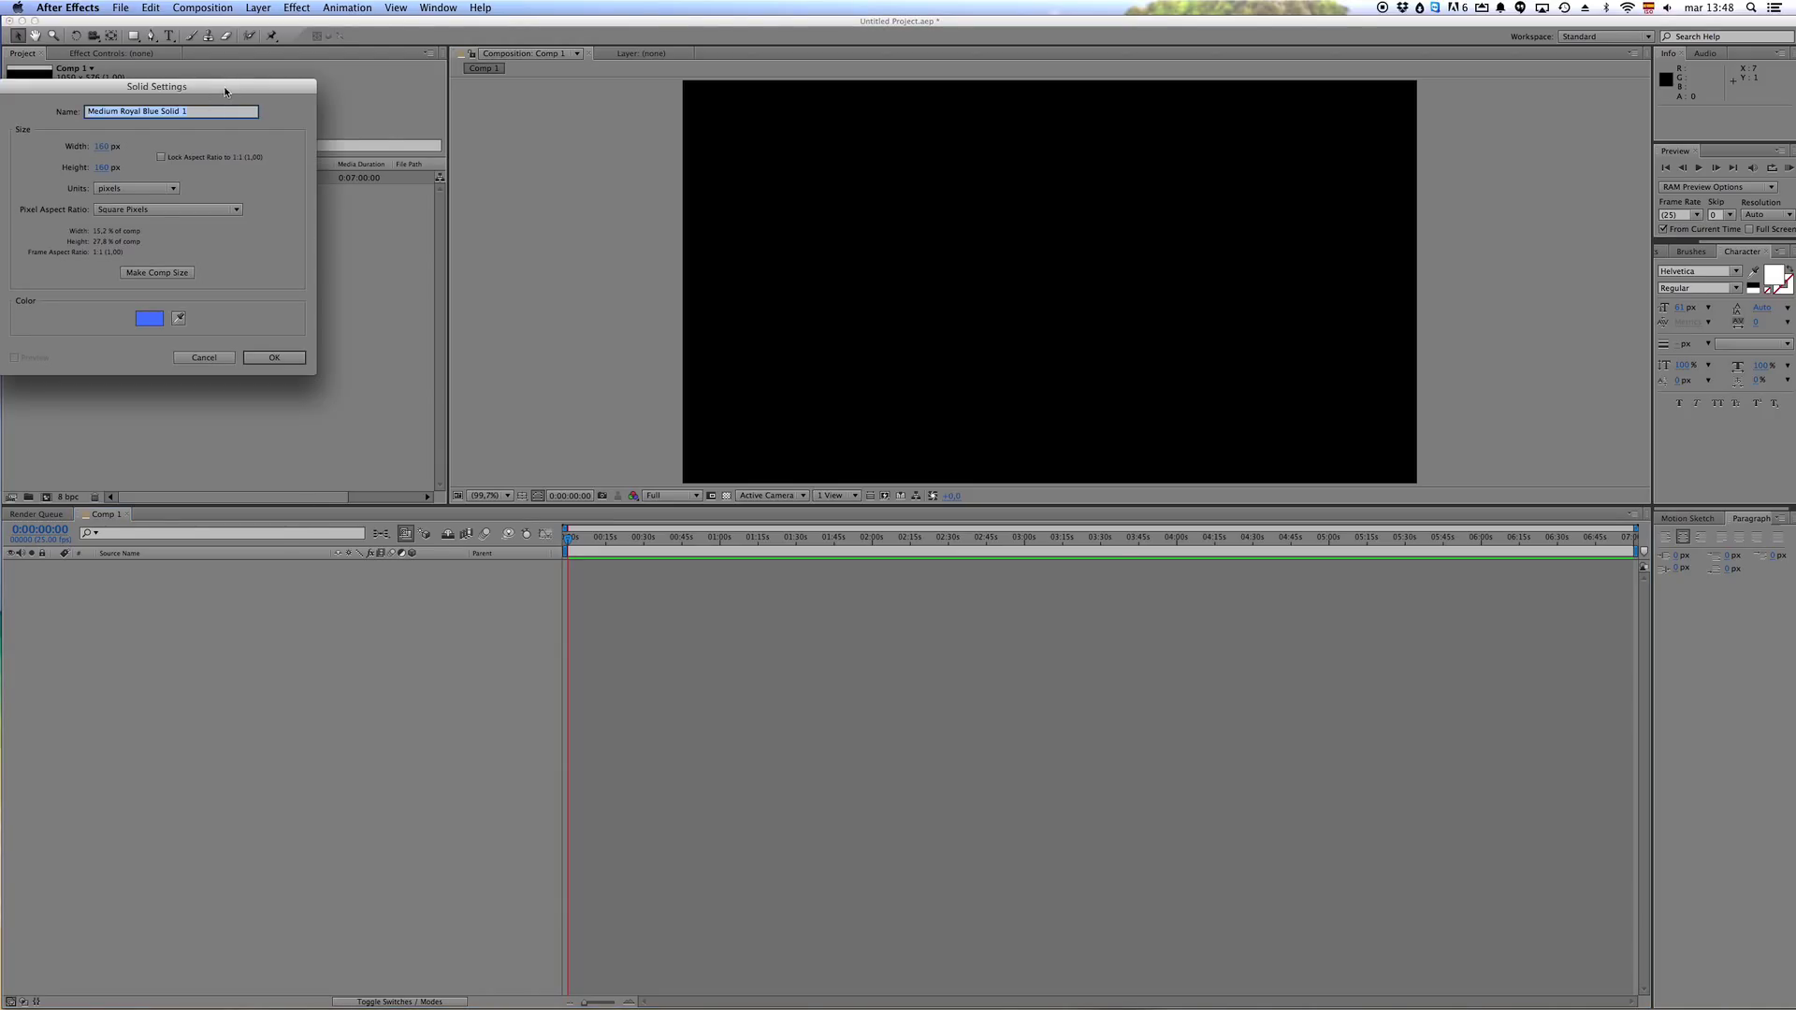
{"action": "mouse_move", "coordinate": [234, 86]}
{"action": "left_mouse_down"}
{"action": "mouse_move", "coordinate": [859, 354]}
{"action": "mouse_move", "coordinate": [888, 323]}
{"action": "left_mouse_up"}
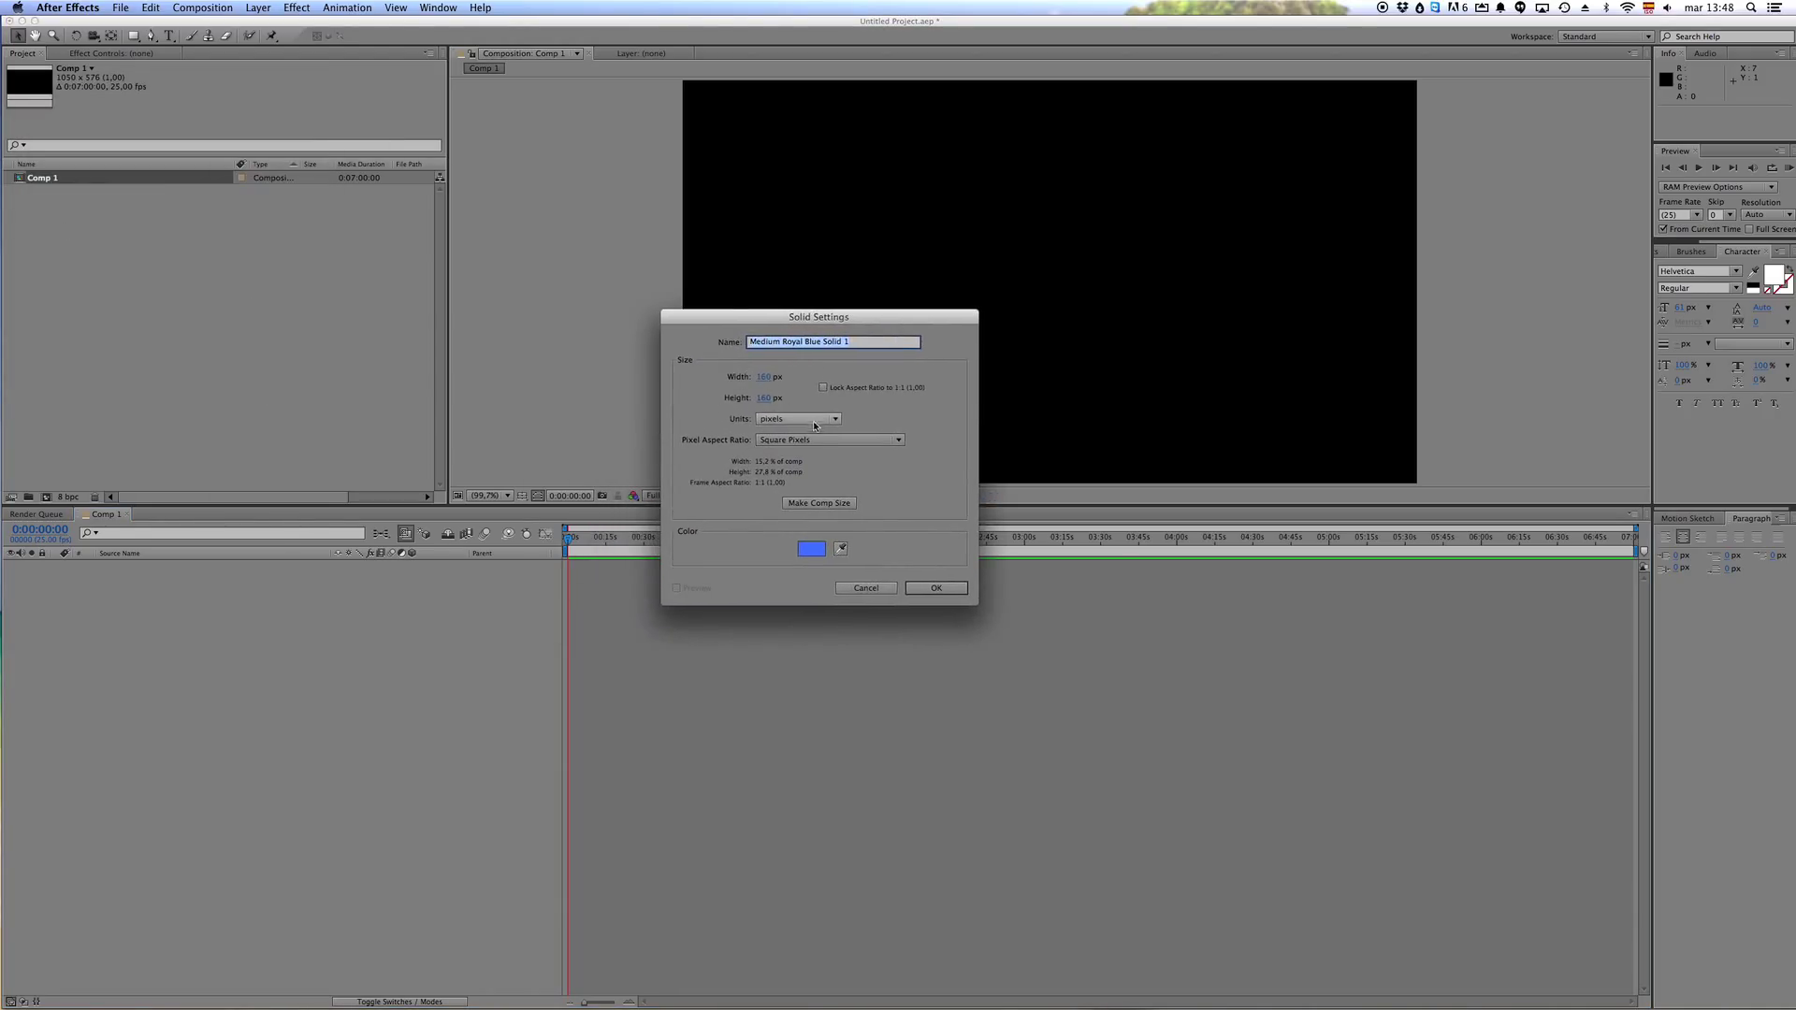
{"action": "left_click", "coordinate": [936, 587]}
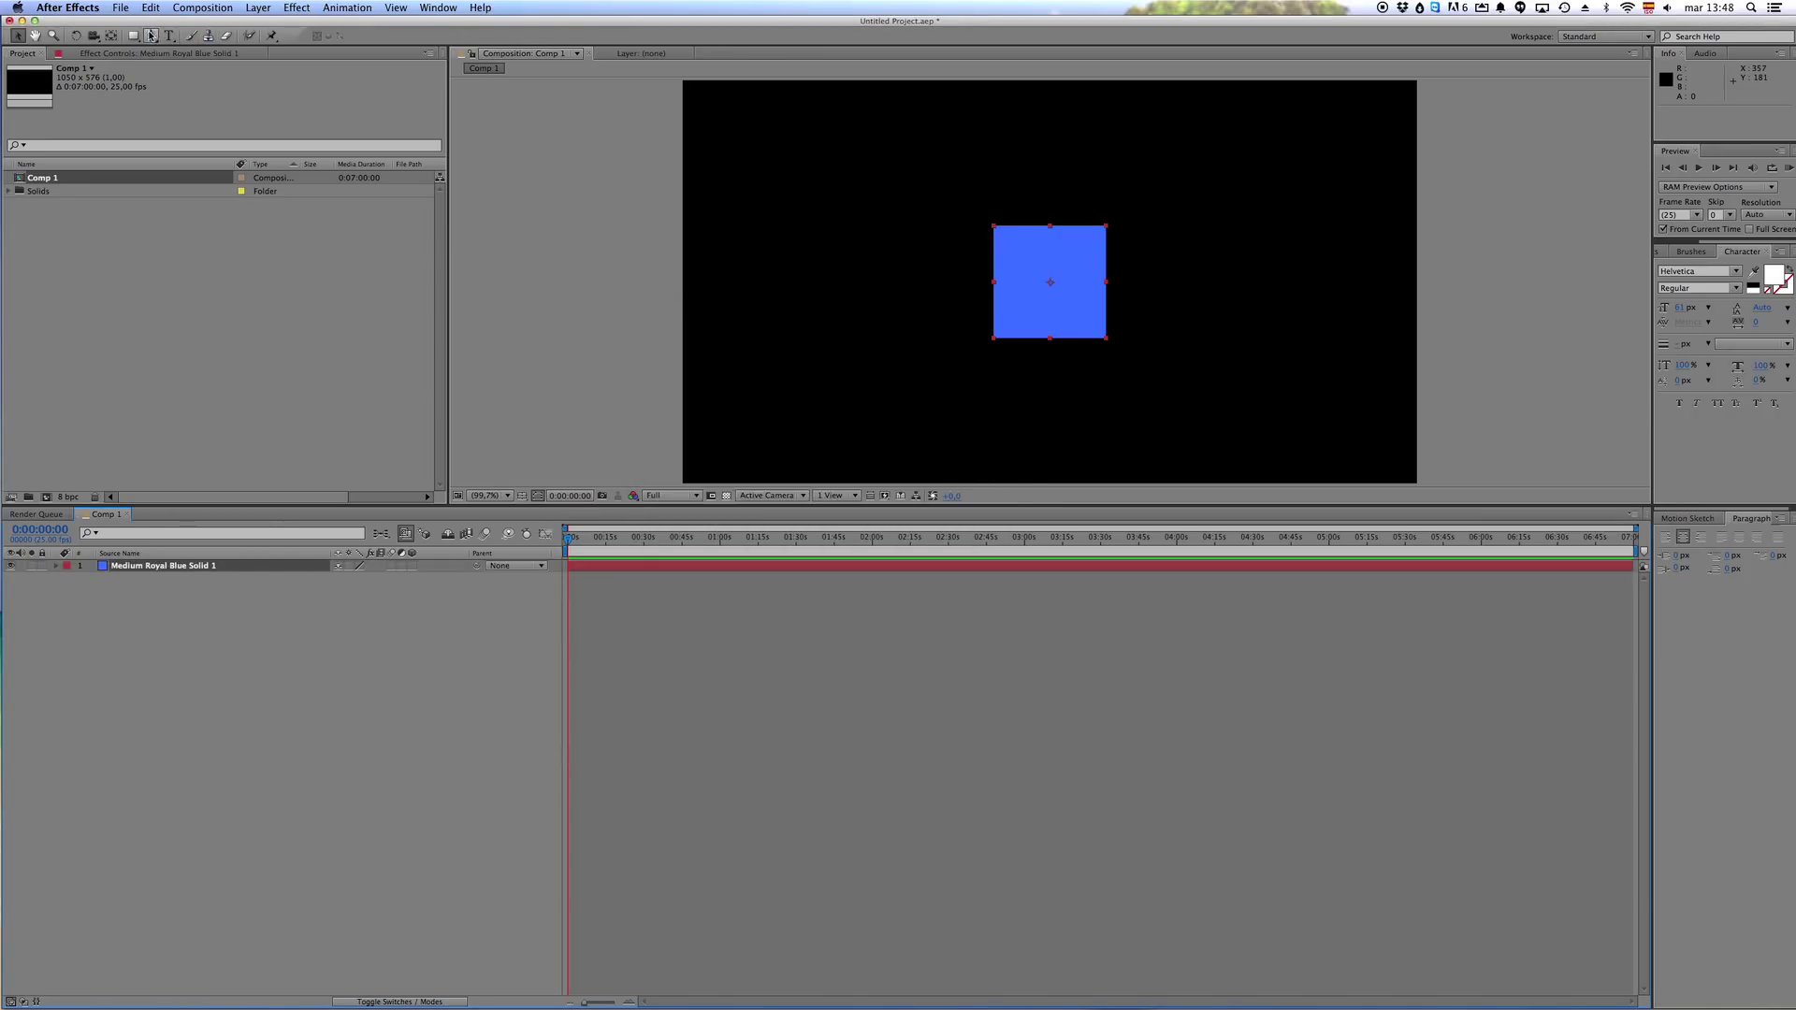
- Fit a Star tool mask to the blue solid and open that layer in the Layer panel
{"action": "left_click_drag", "start_coordinate": [133, 35], "coordinate": [181, 101]}
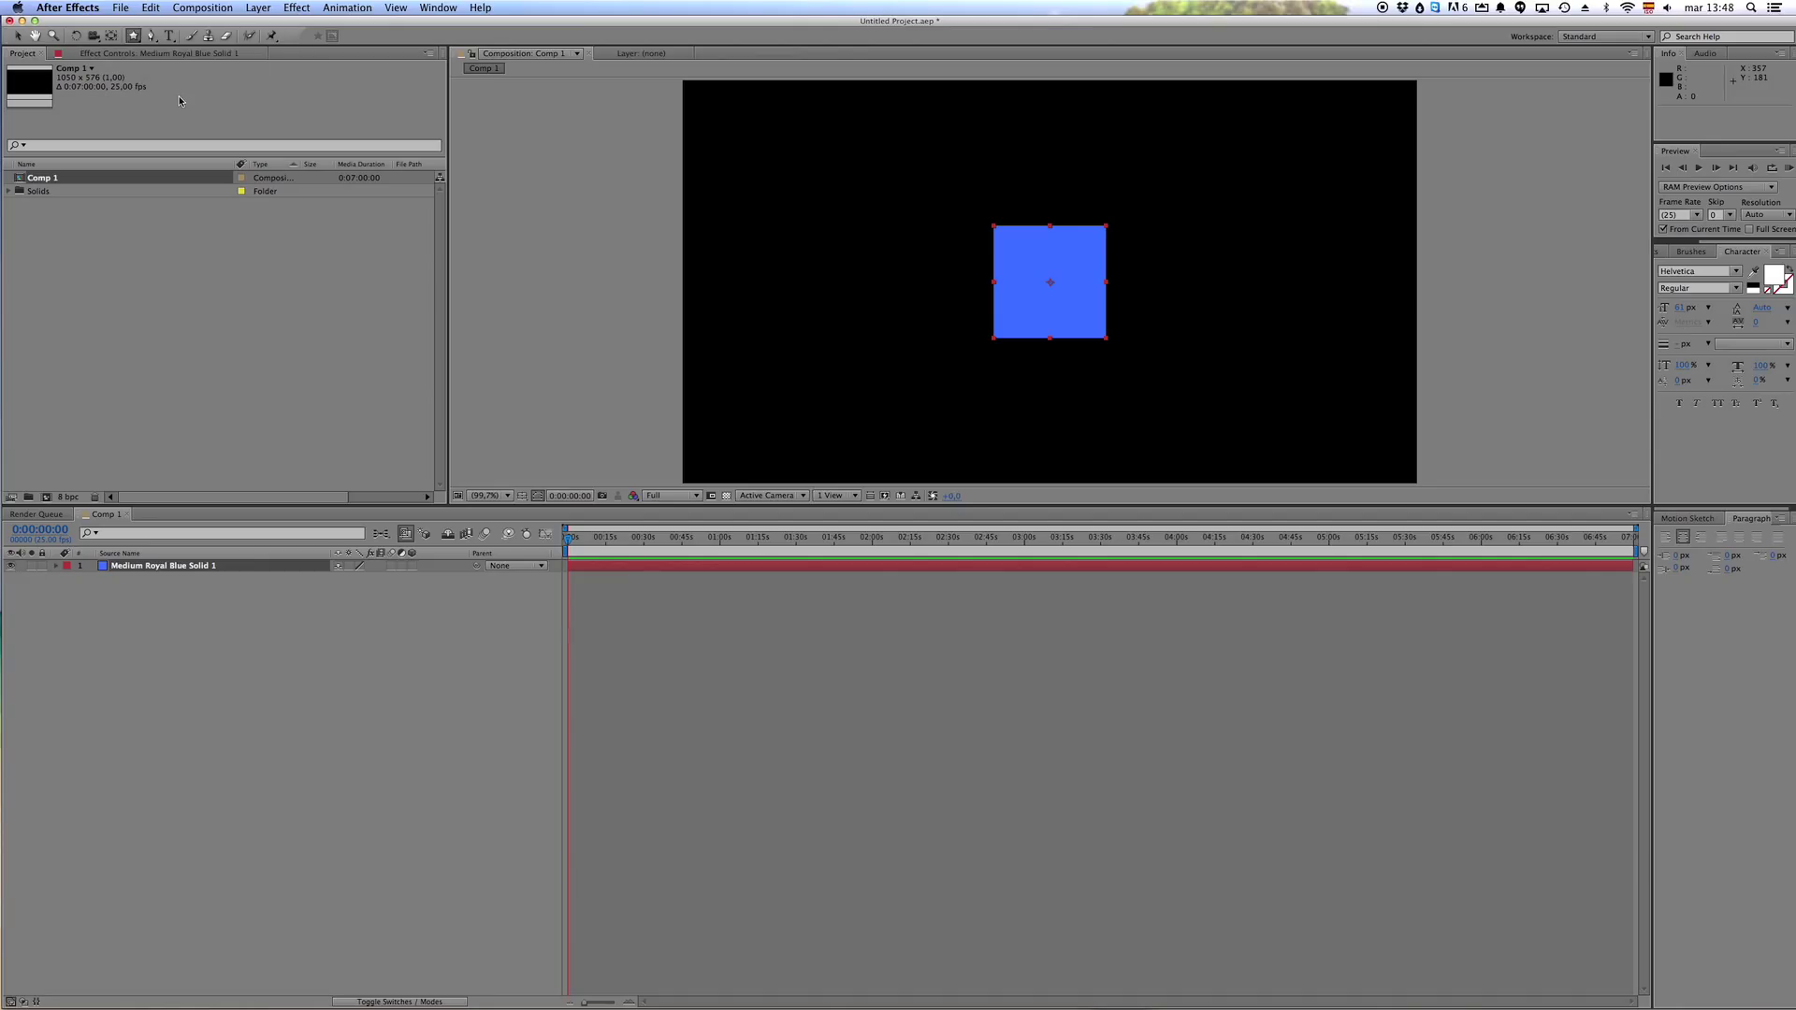
{"action": "double_click", "coordinate": [133, 35]}
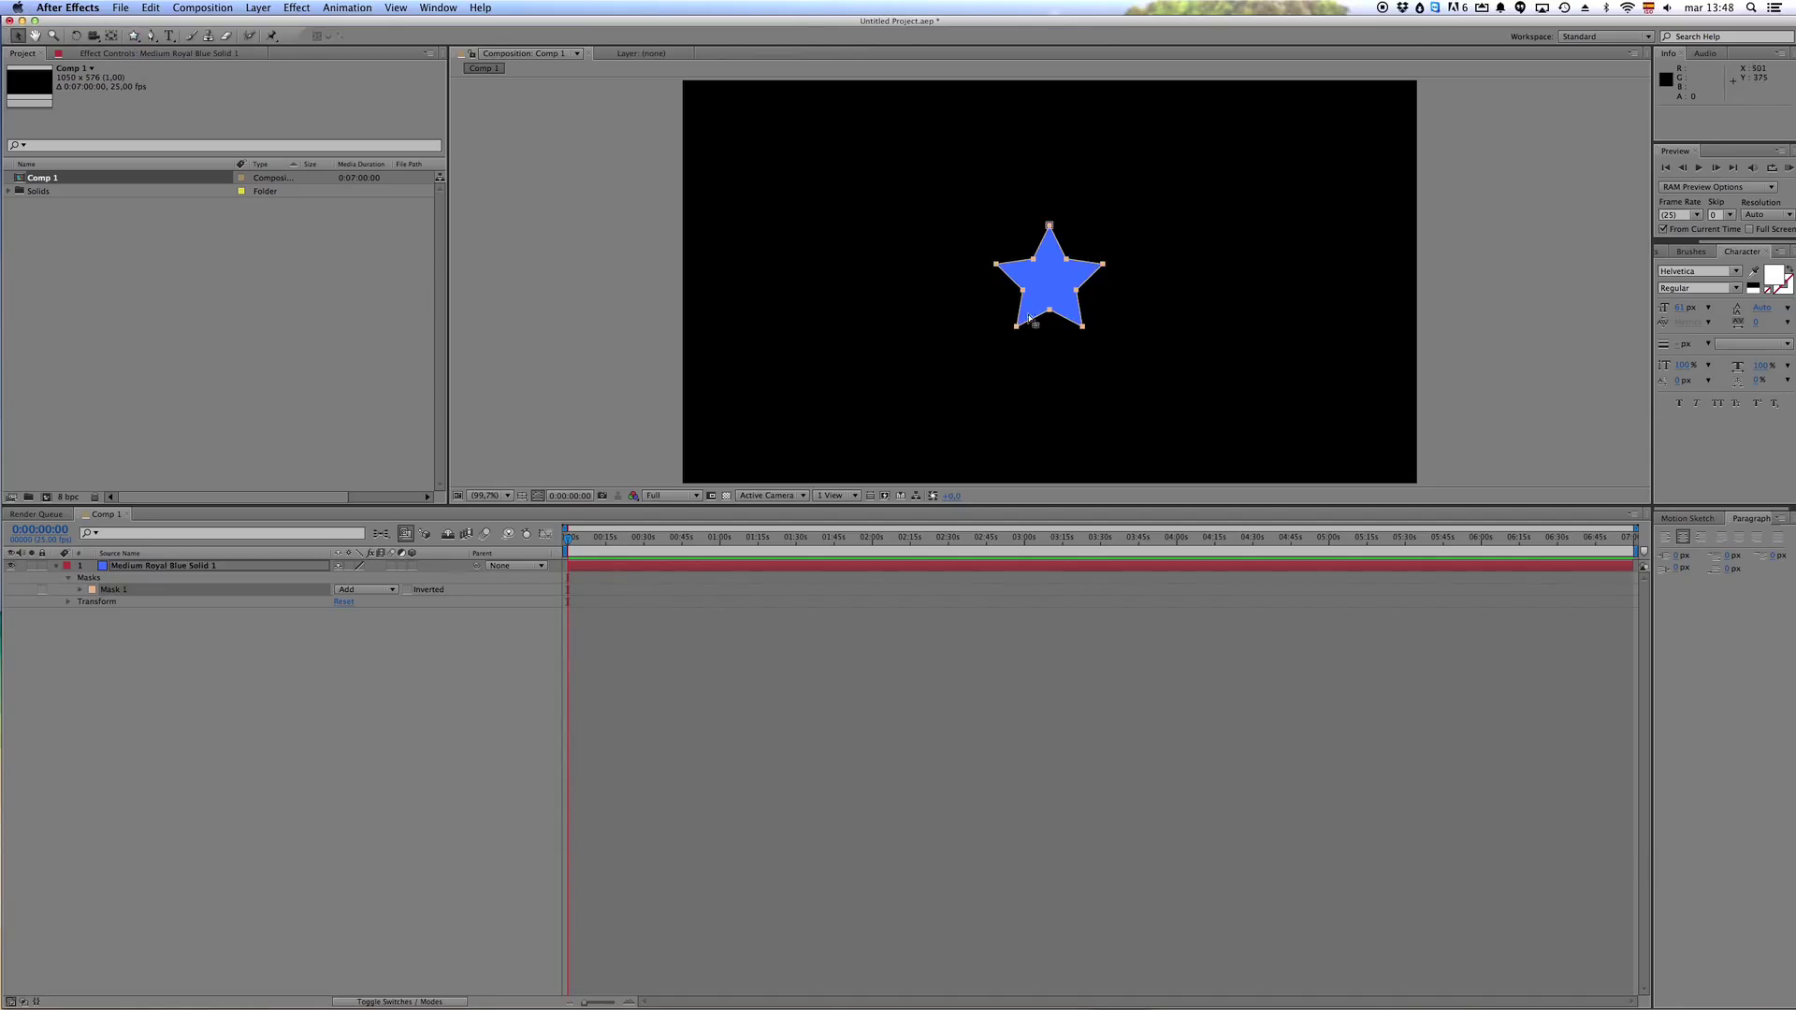
{"action": "double_click", "coordinate": [212, 565]}
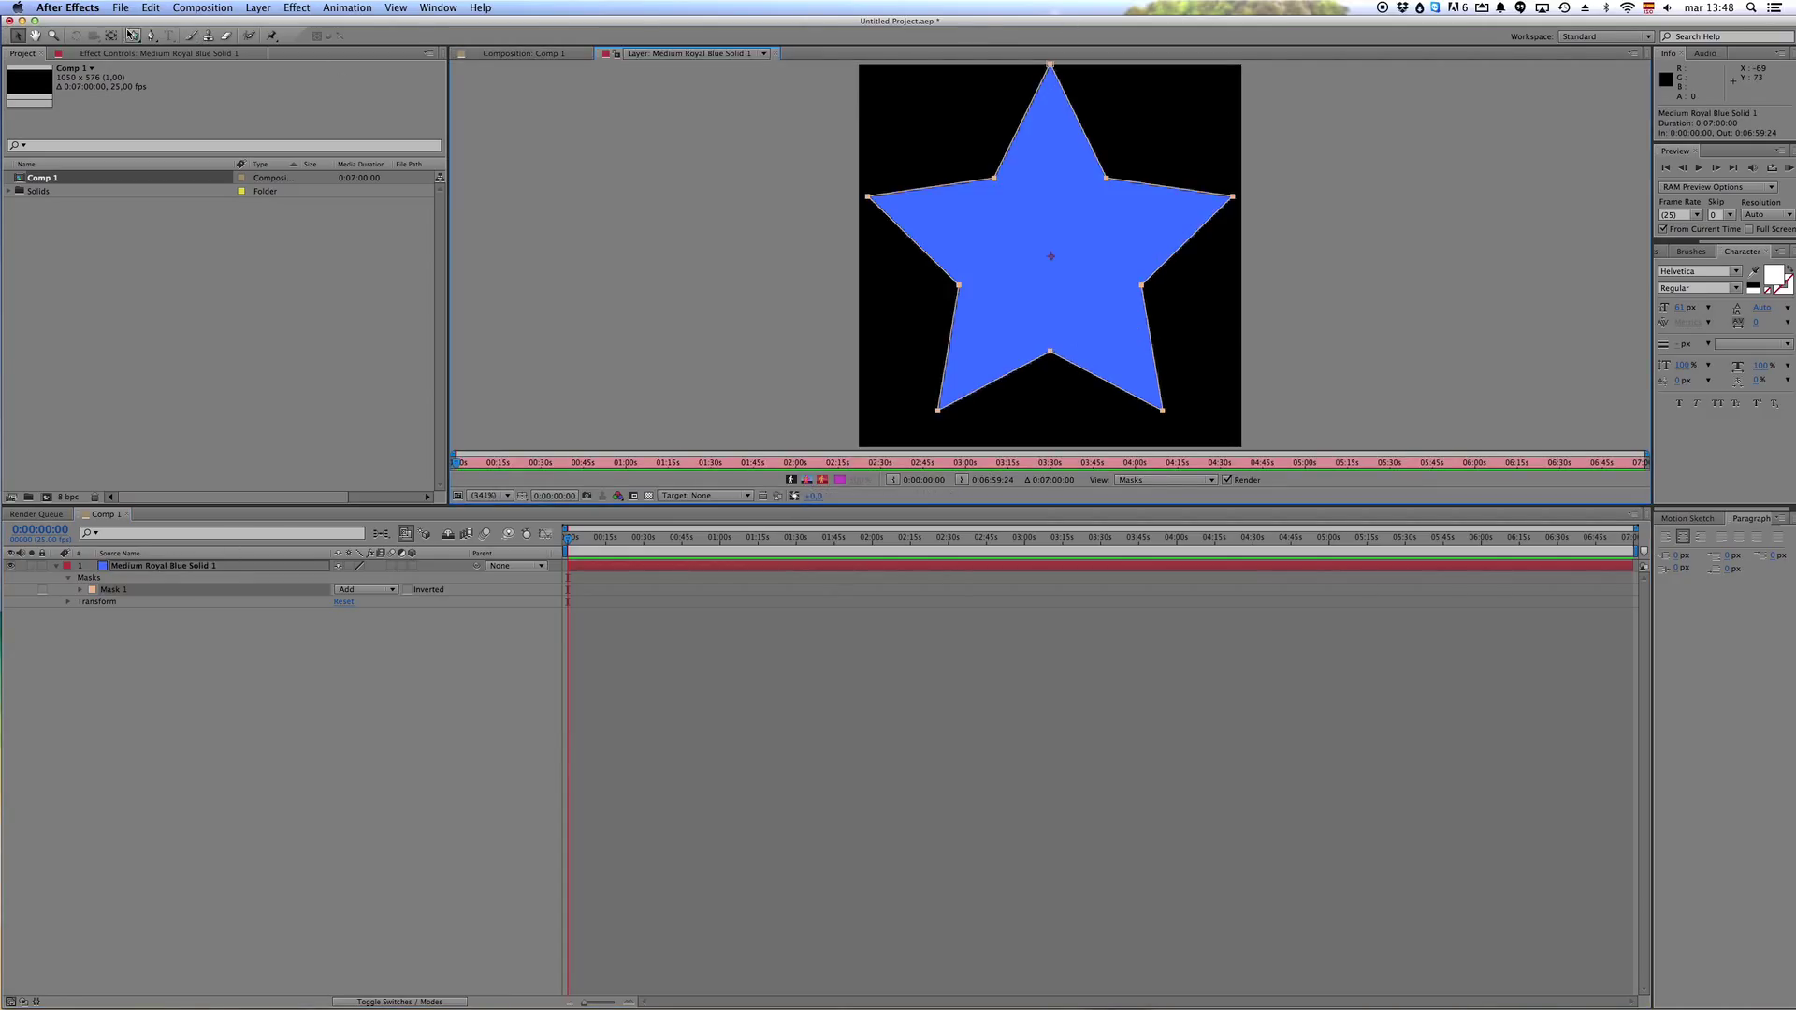
- Draw a three-point triangle mask with the Pen tool just below the star's top tip
{"action": "left_click", "coordinate": [150, 35]}
{"action": "left_click", "coordinate": [1050, 87]}
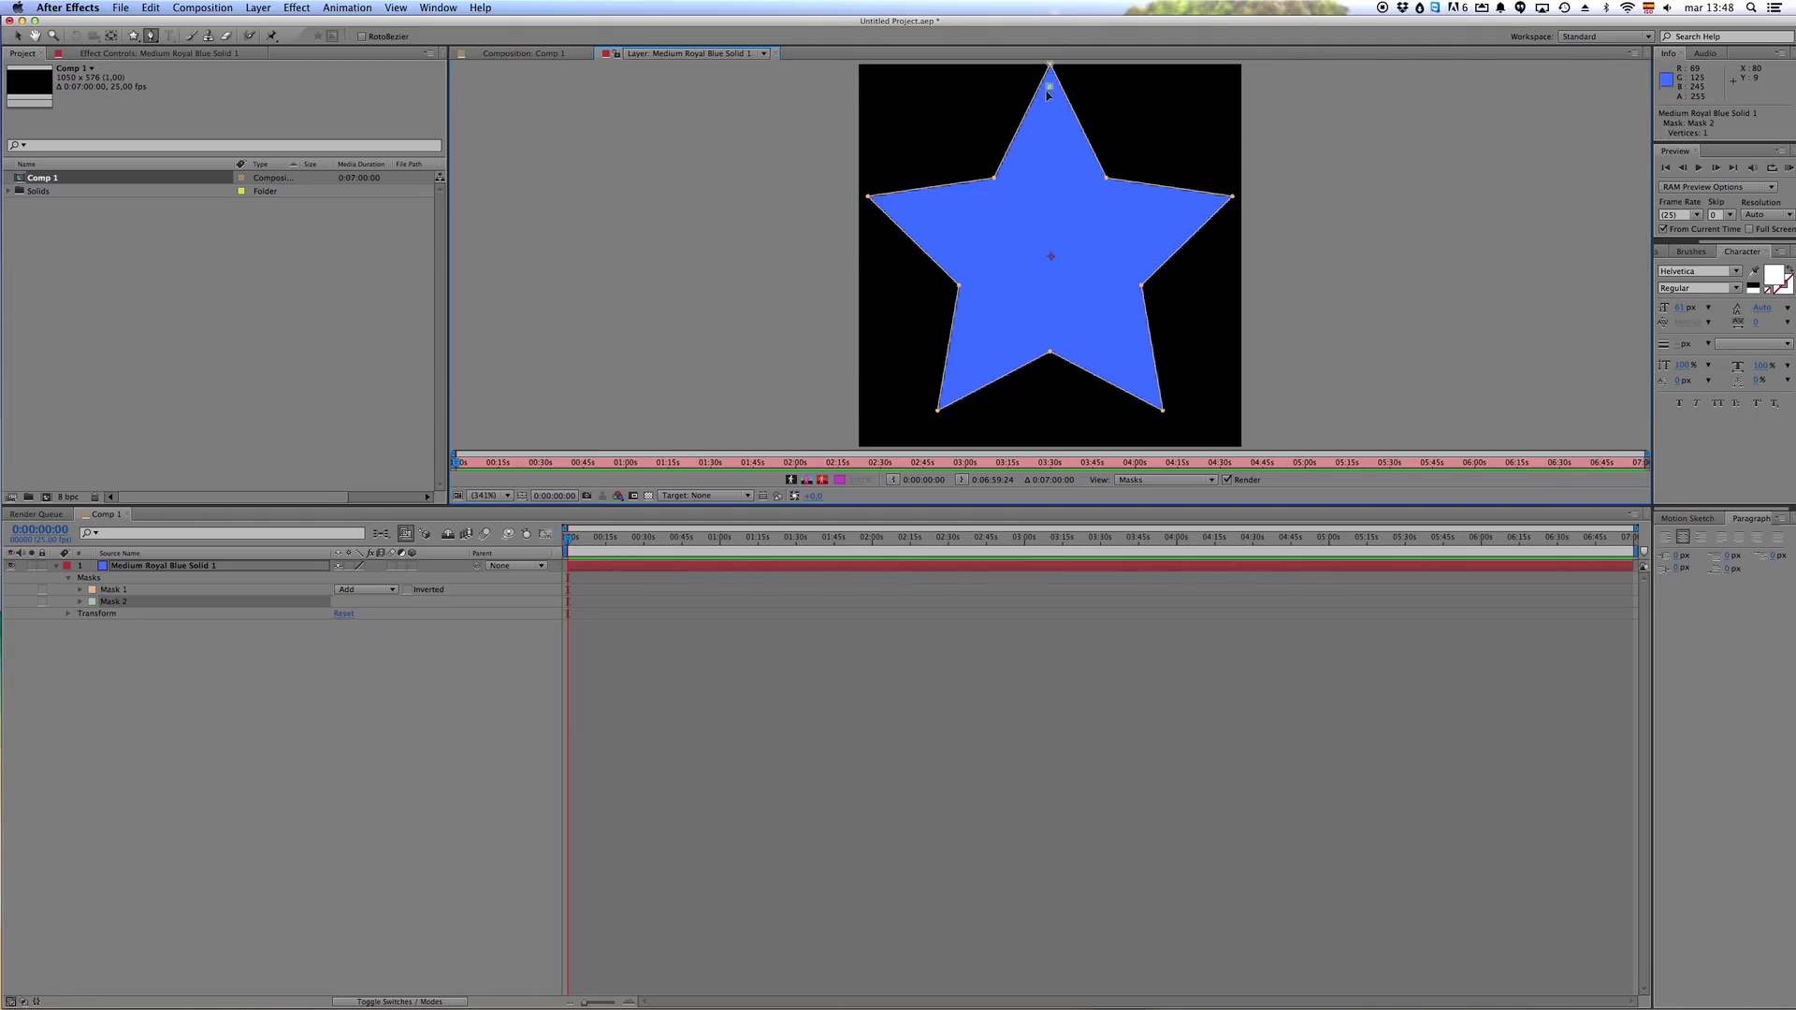
{"action": "left_click", "coordinate": [1029, 127]}
{"action": "left_click", "coordinate": [1069, 127]}
{"action": "left_click", "coordinate": [1050, 87]}
- Set Mask 2's mode to Subtract so the triangle cuts a hole in the star
{"action": "left_click", "coordinate": [367, 601]}
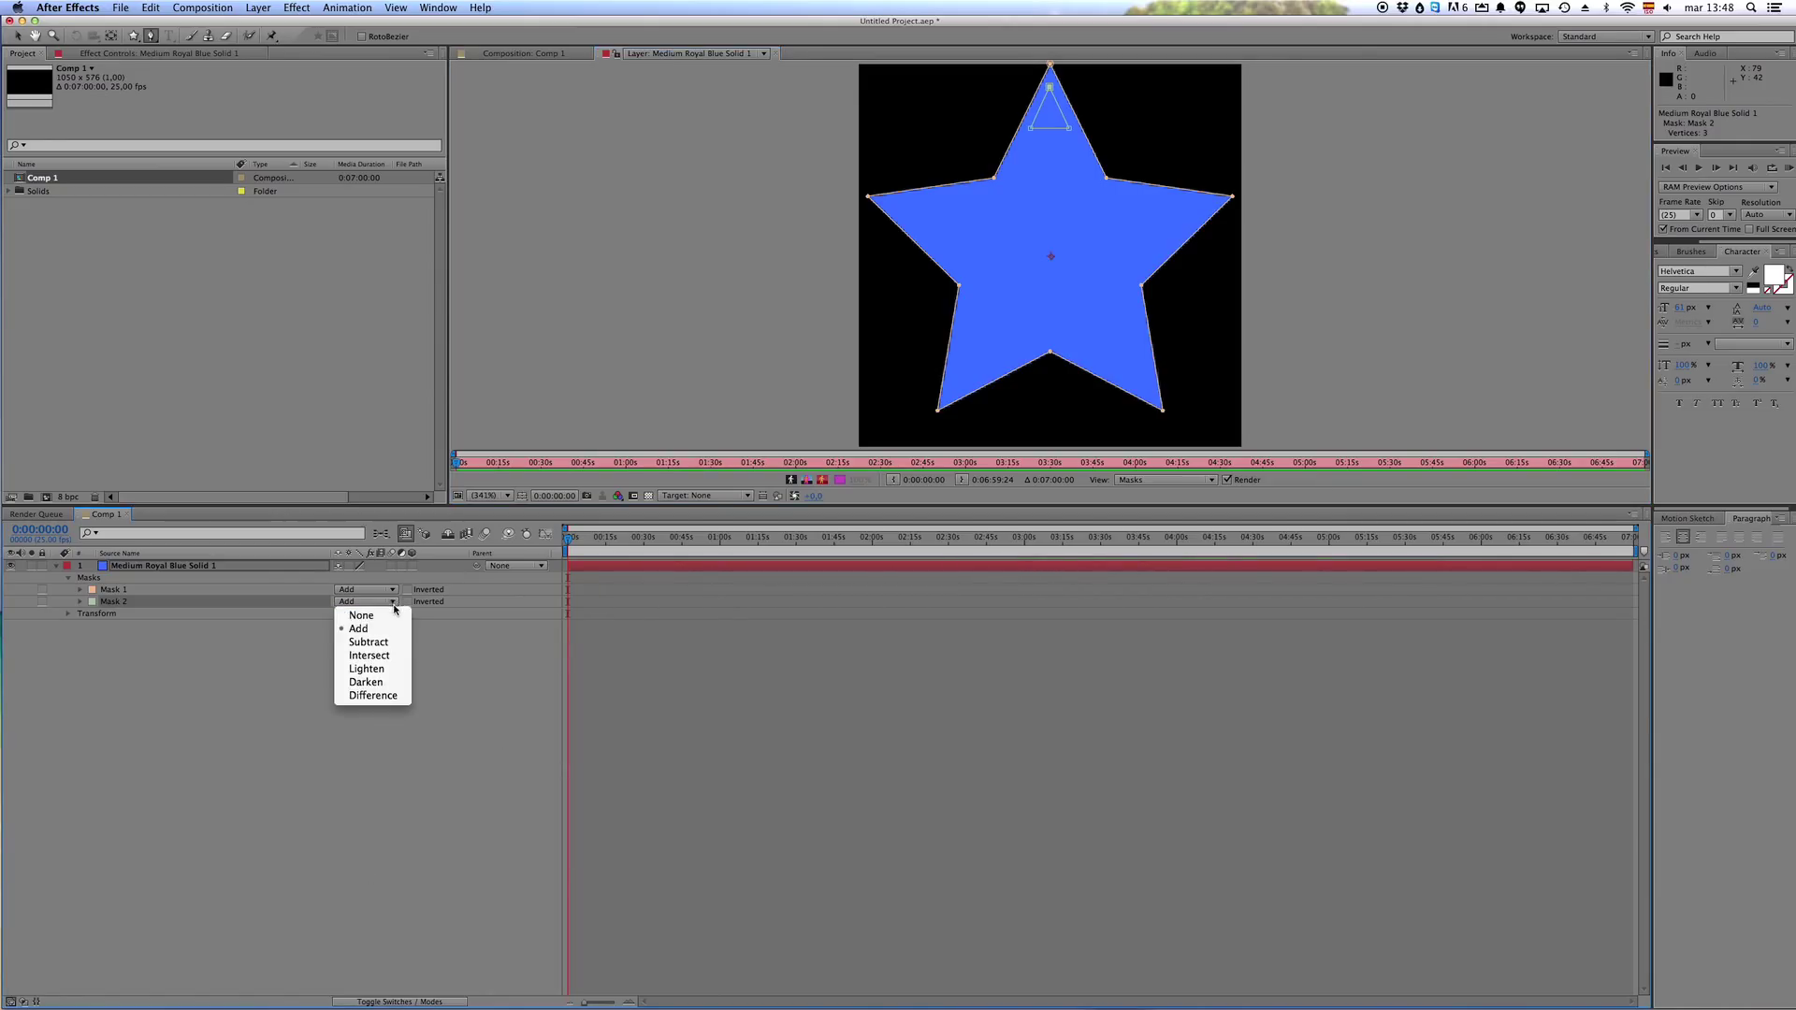
{"action": "left_click", "coordinate": [384, 648]}
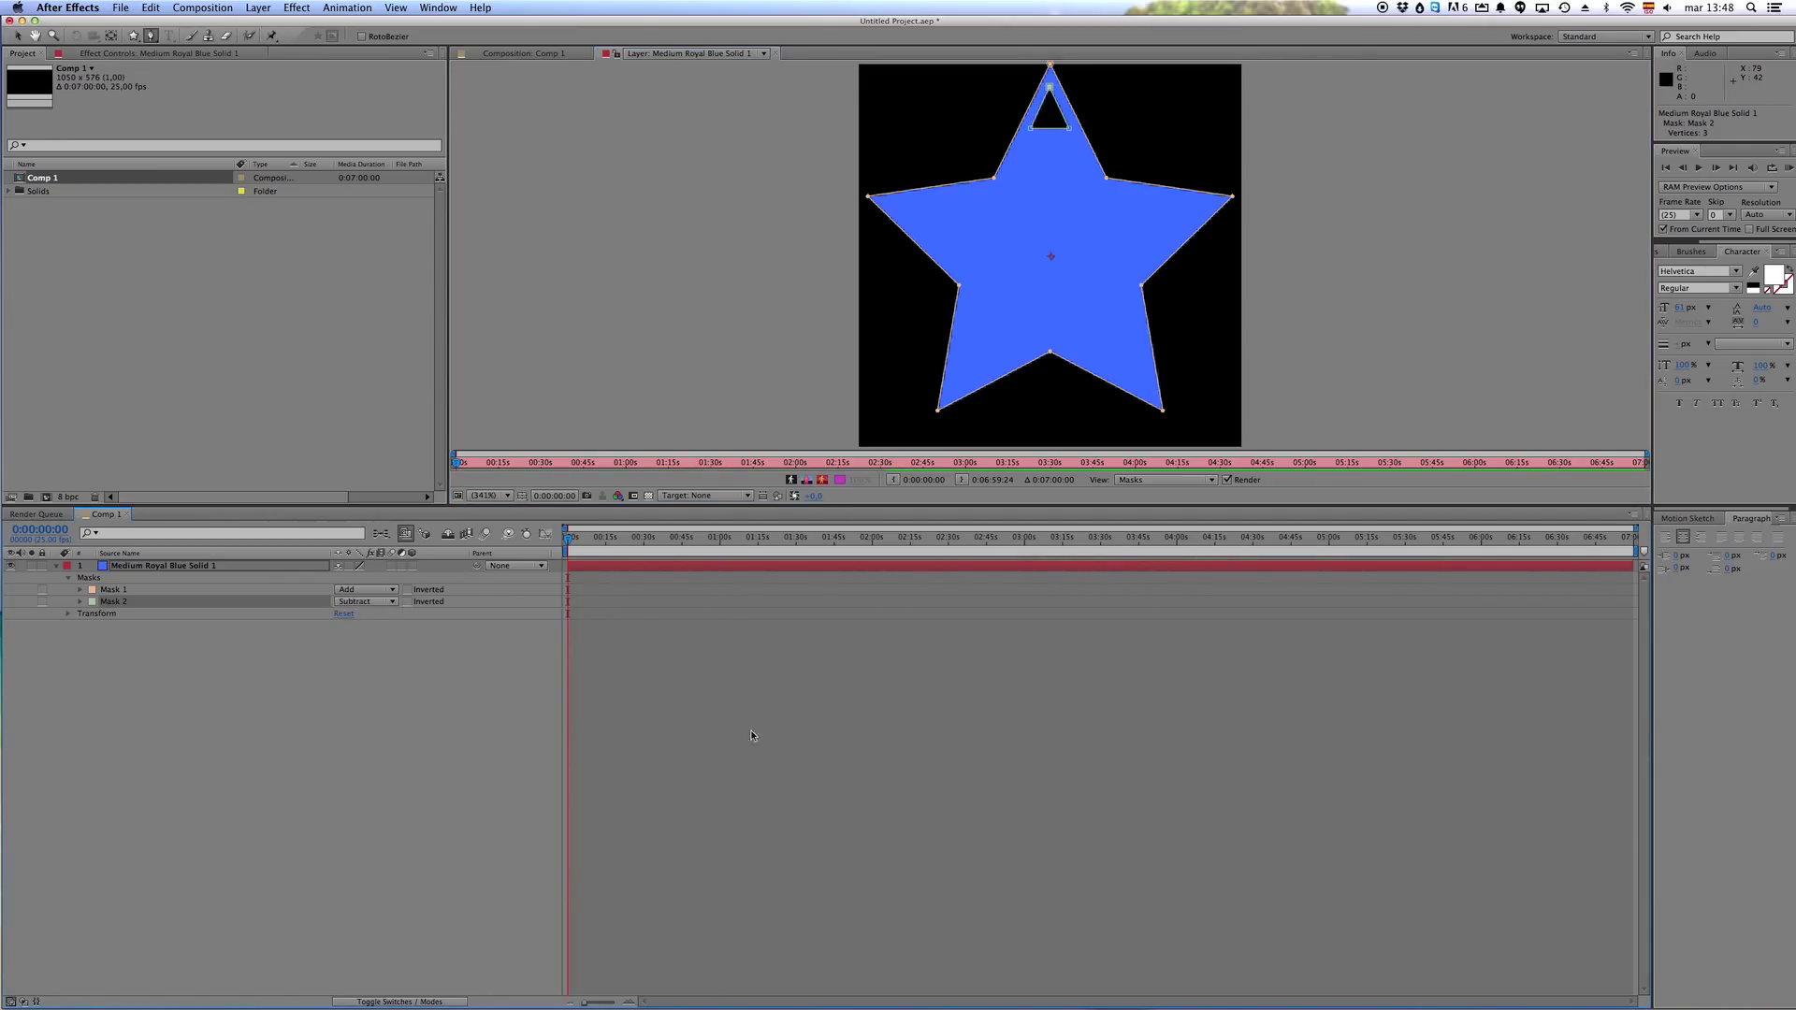
{"action": "left_click", "coordinate": [1050, 87]}
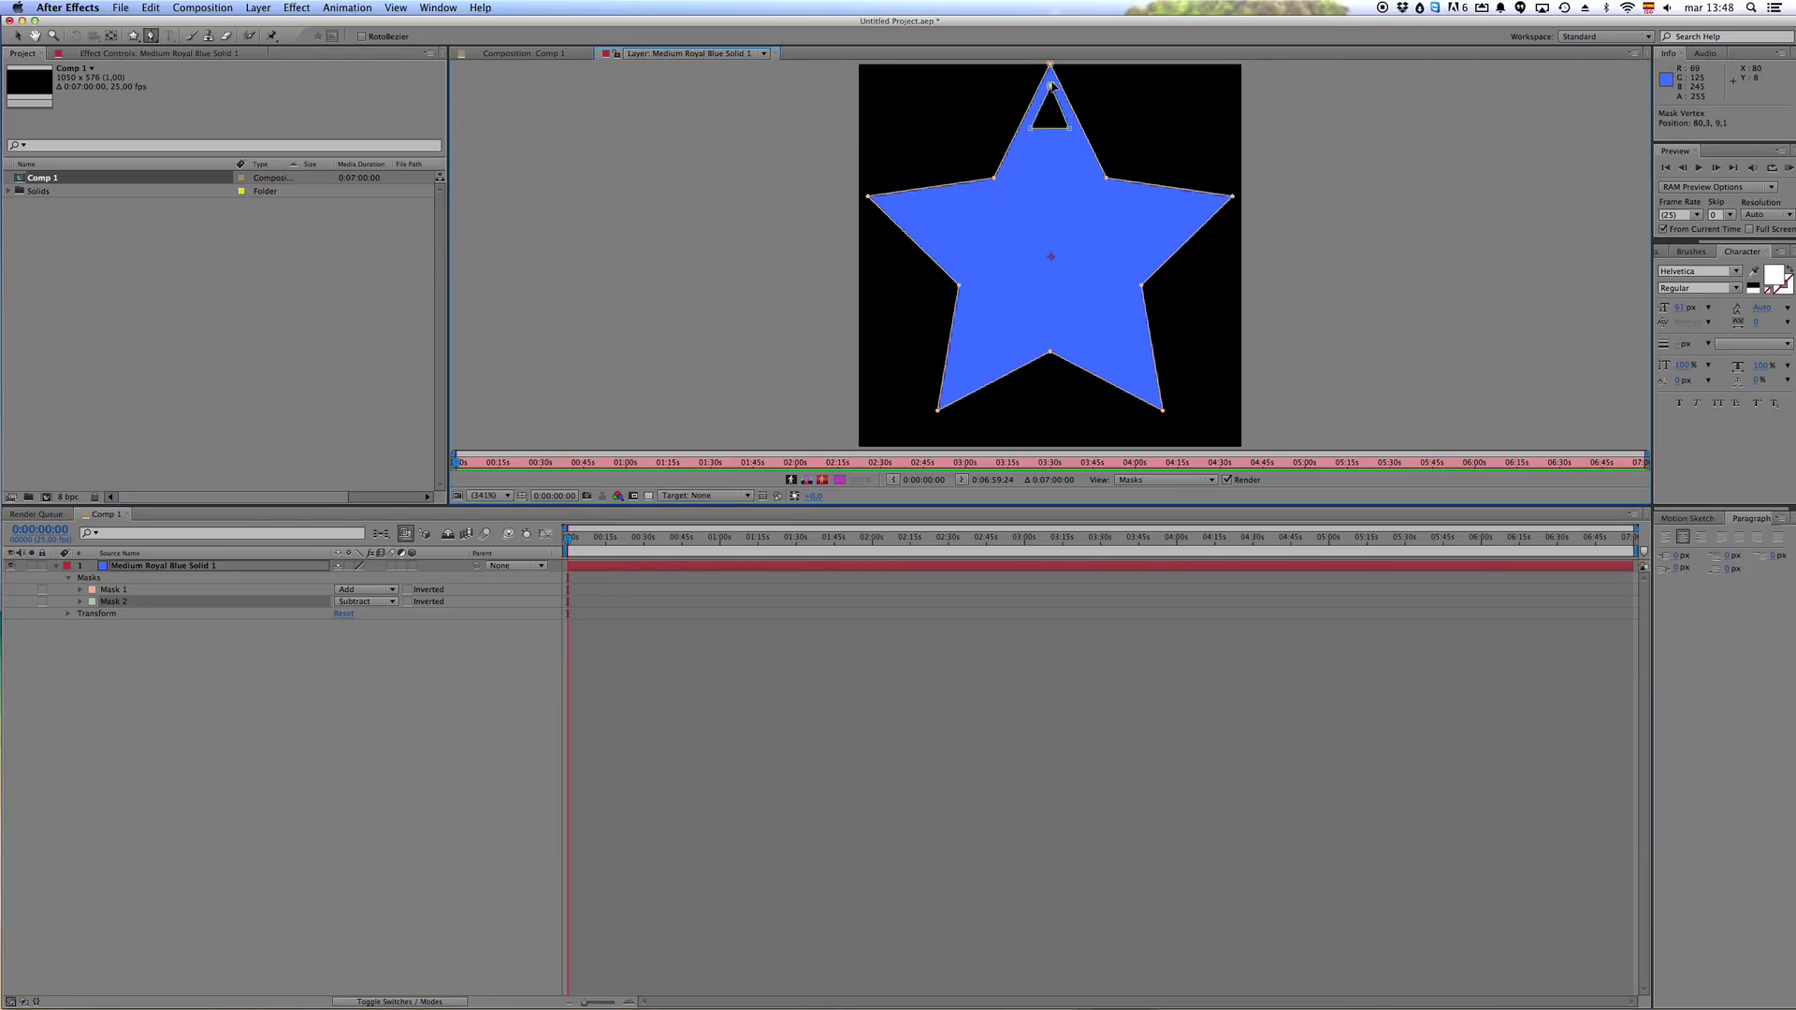
- Rename the blue solid layer in the Comp 1 timeline to Rueda
{"action": "left_click", "coordinate": [48, 516]}
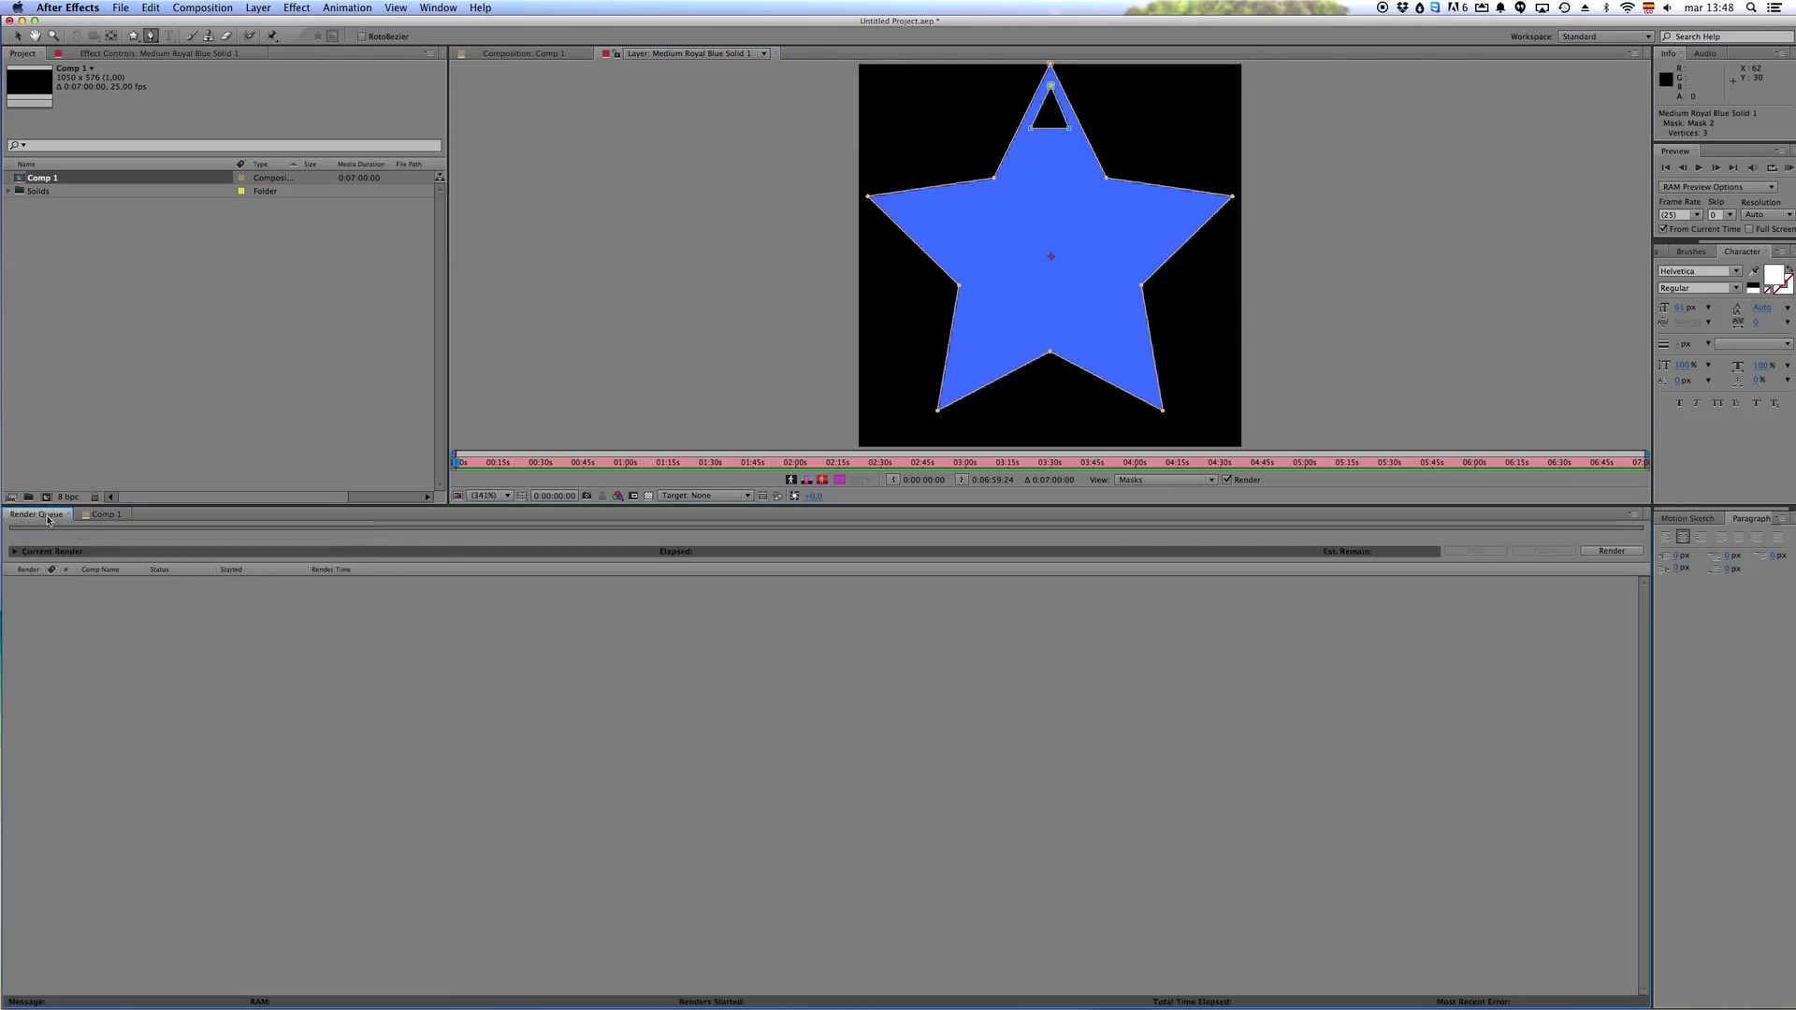
{"action": "left_click", "coordinate": [105, 515]}
{"action": "left_click", "coordinate": [130, 567]}
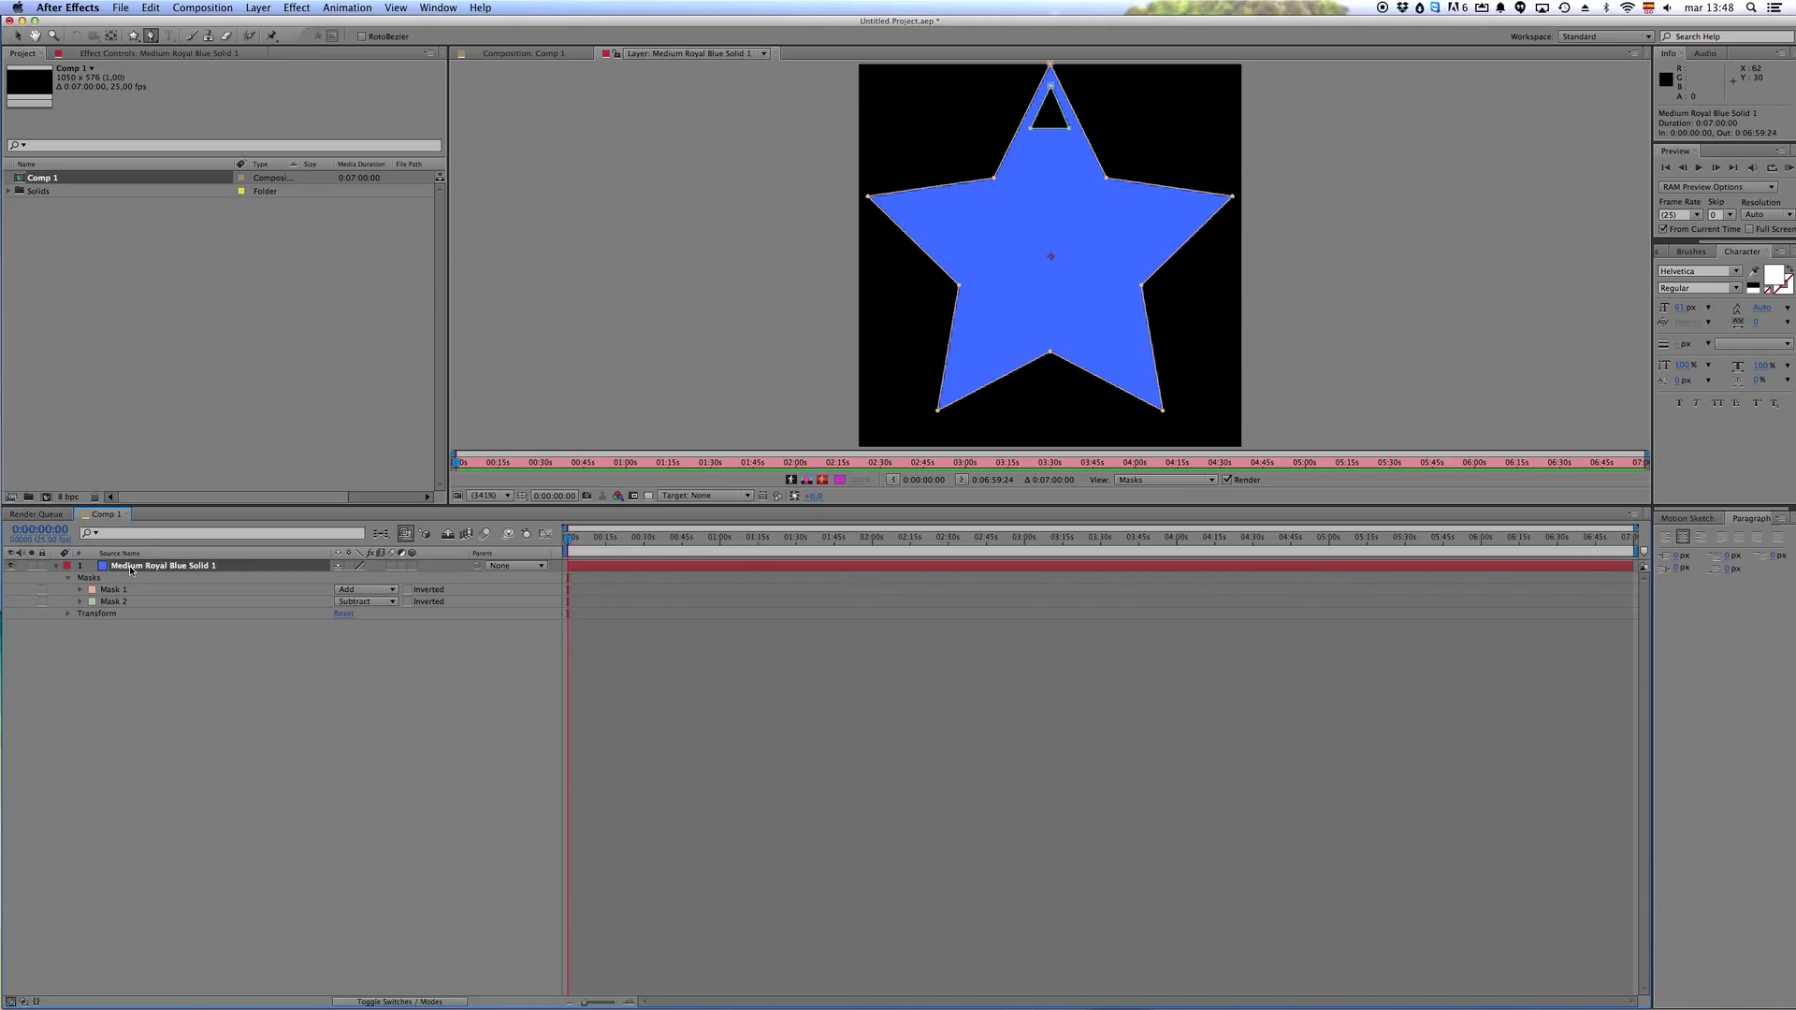
{"action": "key", "text": "Return"}
{"action": "type", "text": "Rueda"}
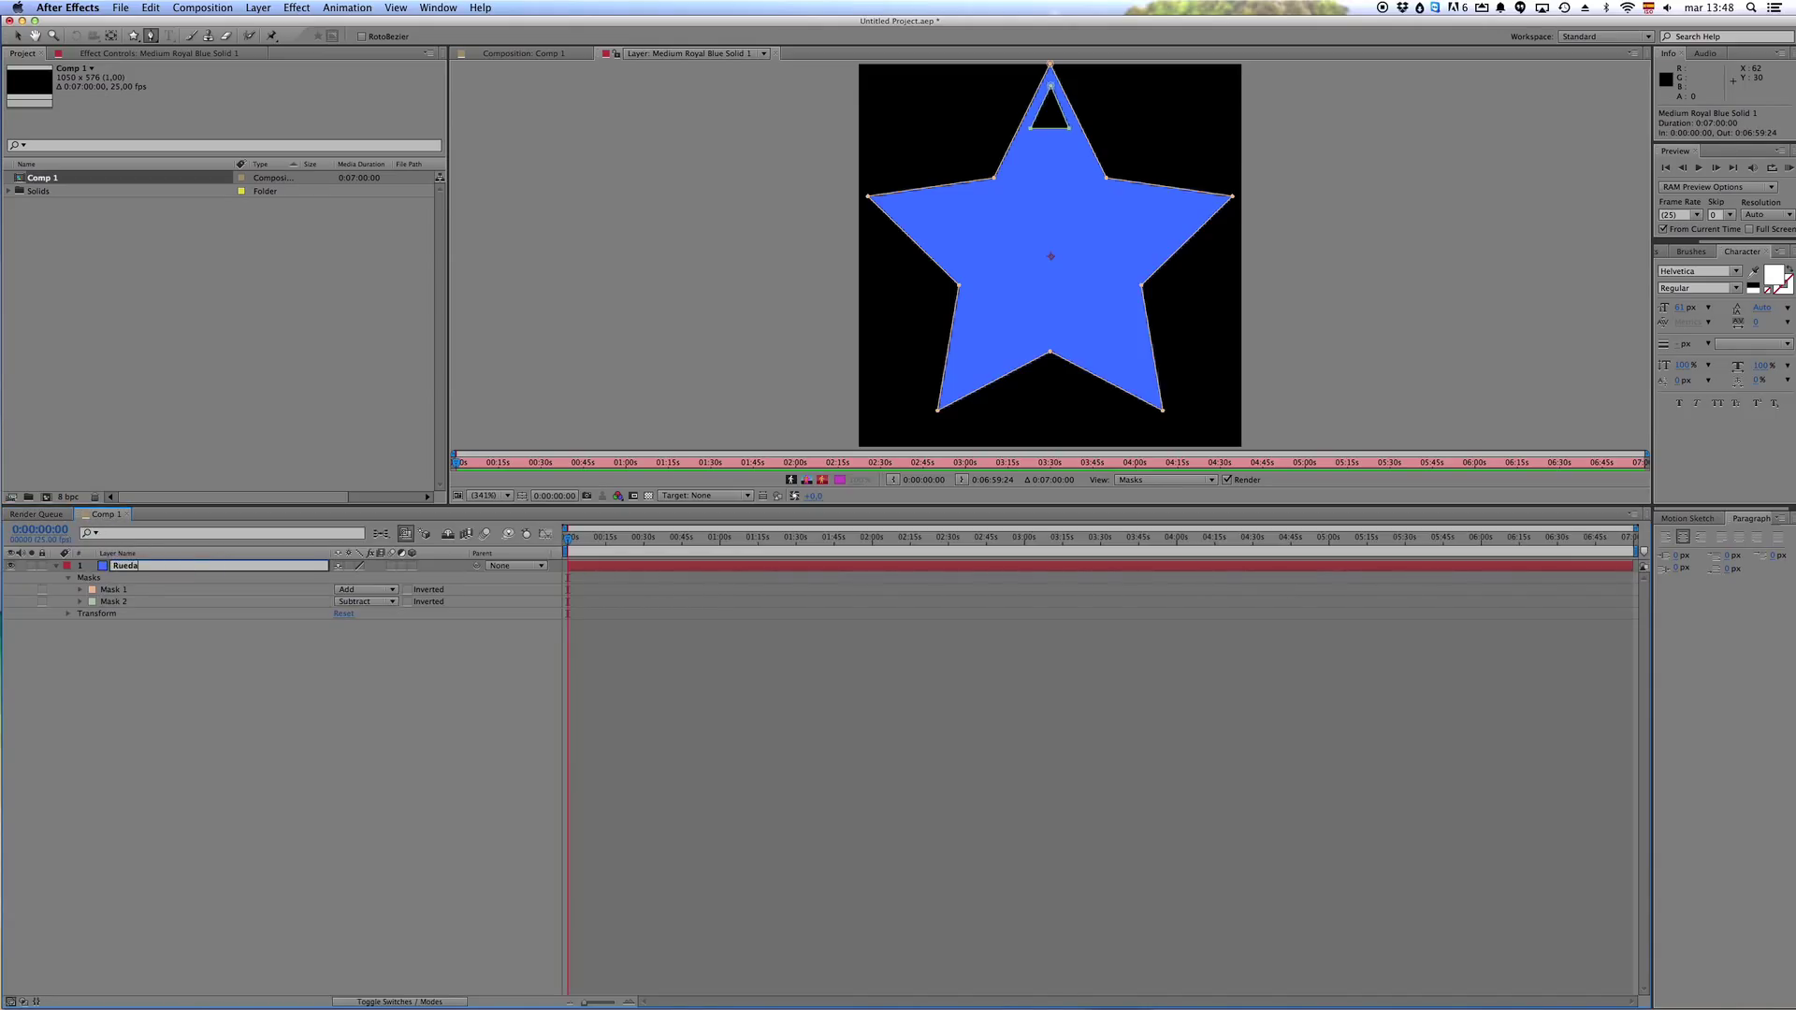
{"action": "key", "text": "Return"}
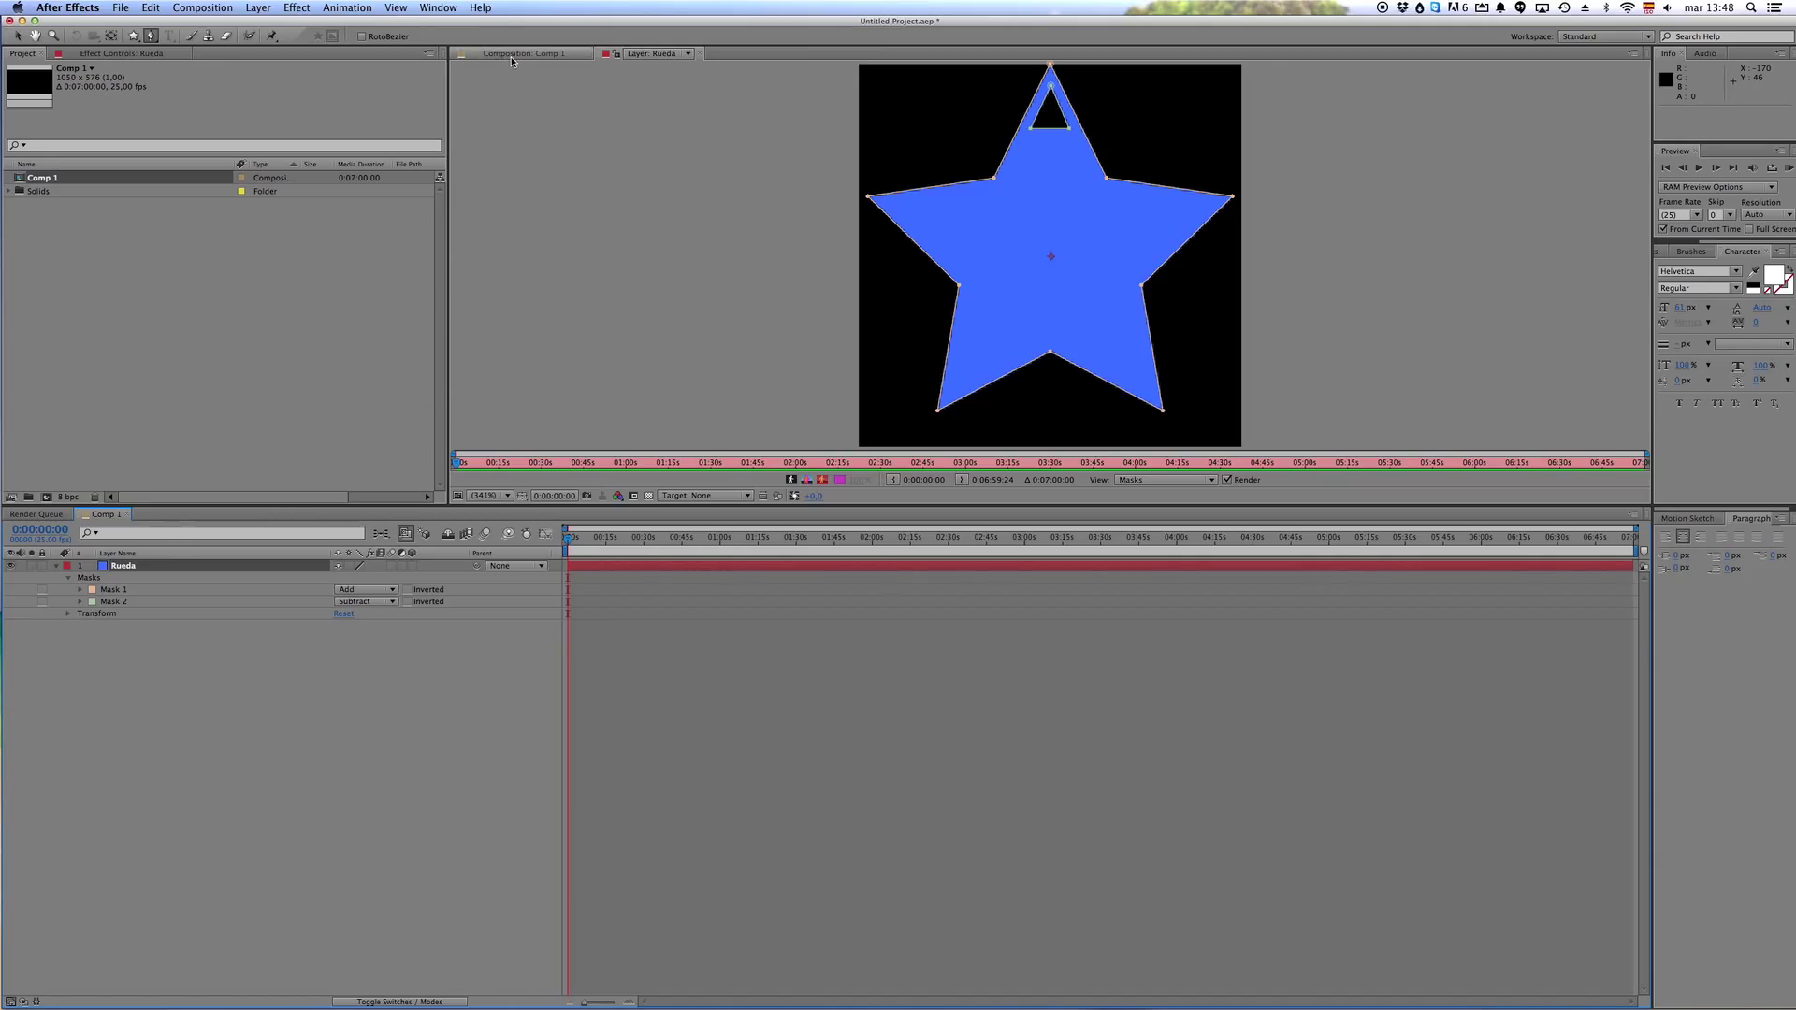
- Move the star slightly down and right in the Comp 1 viewer
{"action": "left_click", "coordinate": [512, 56]}
{"action": "key", "text": "v"}
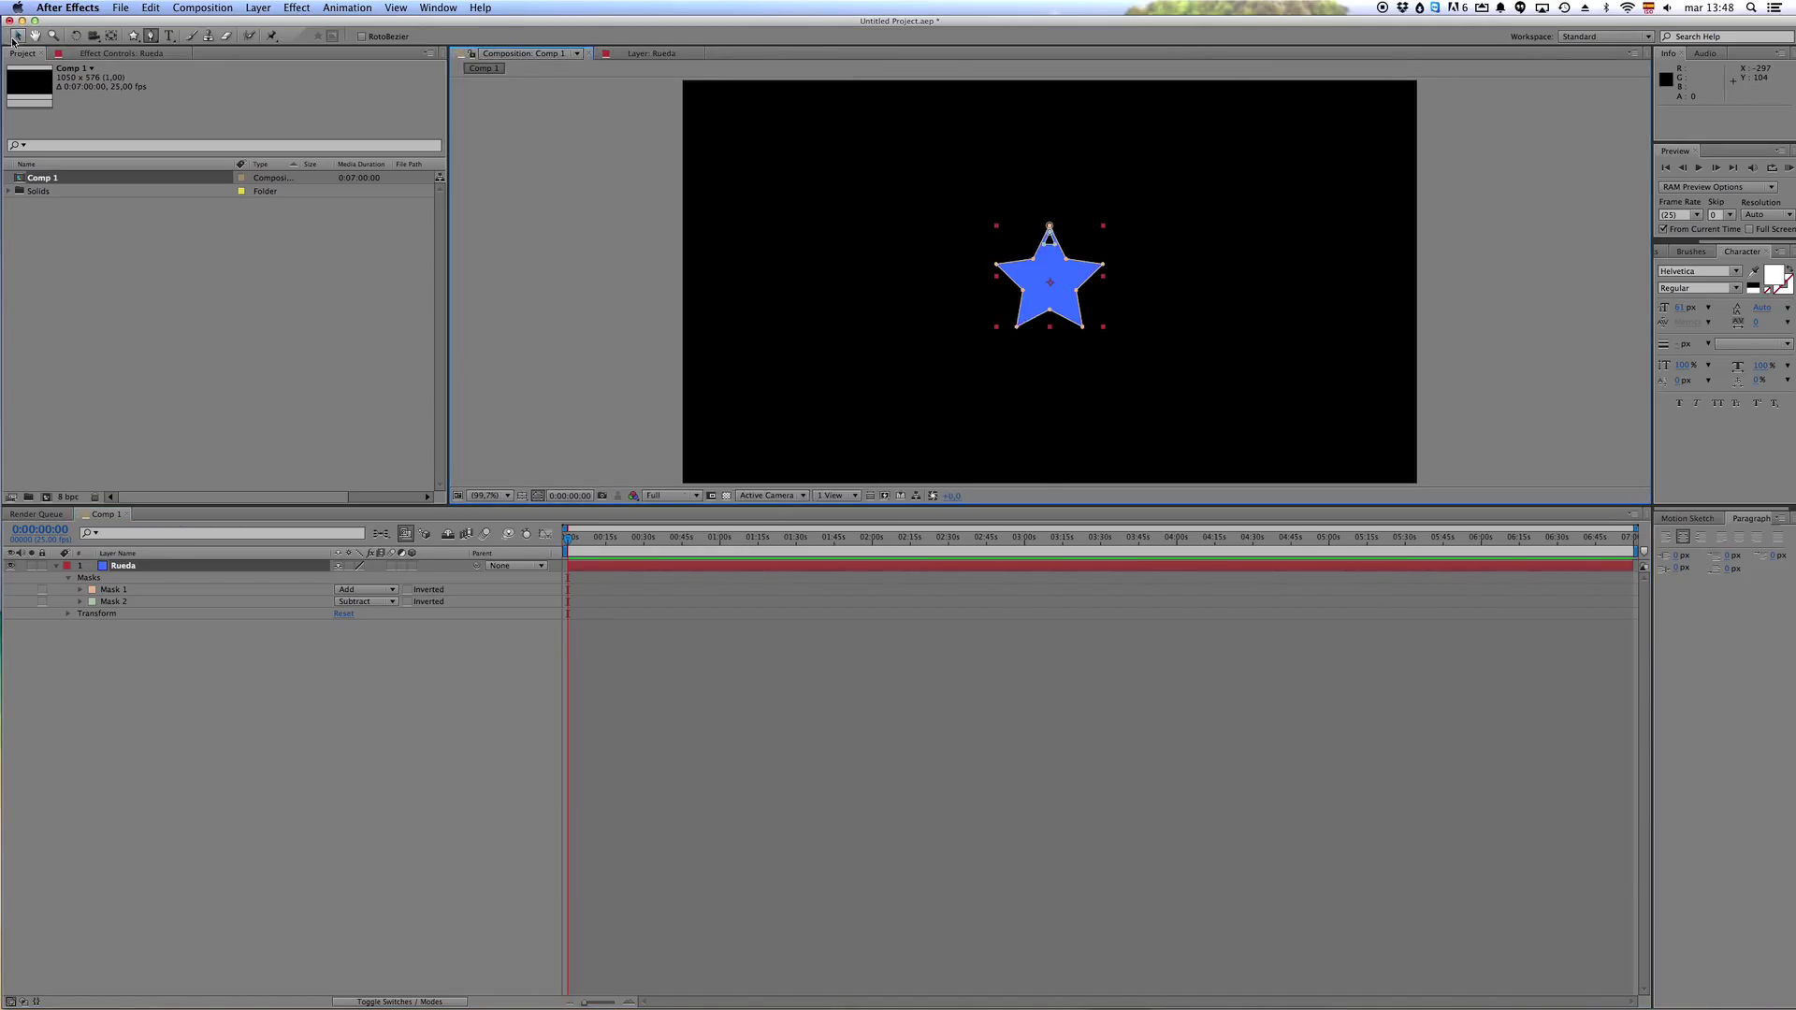
{"action": "left_click_drag", "start_coordinate": [1066, 310], "coordinate": [1069, 358]}
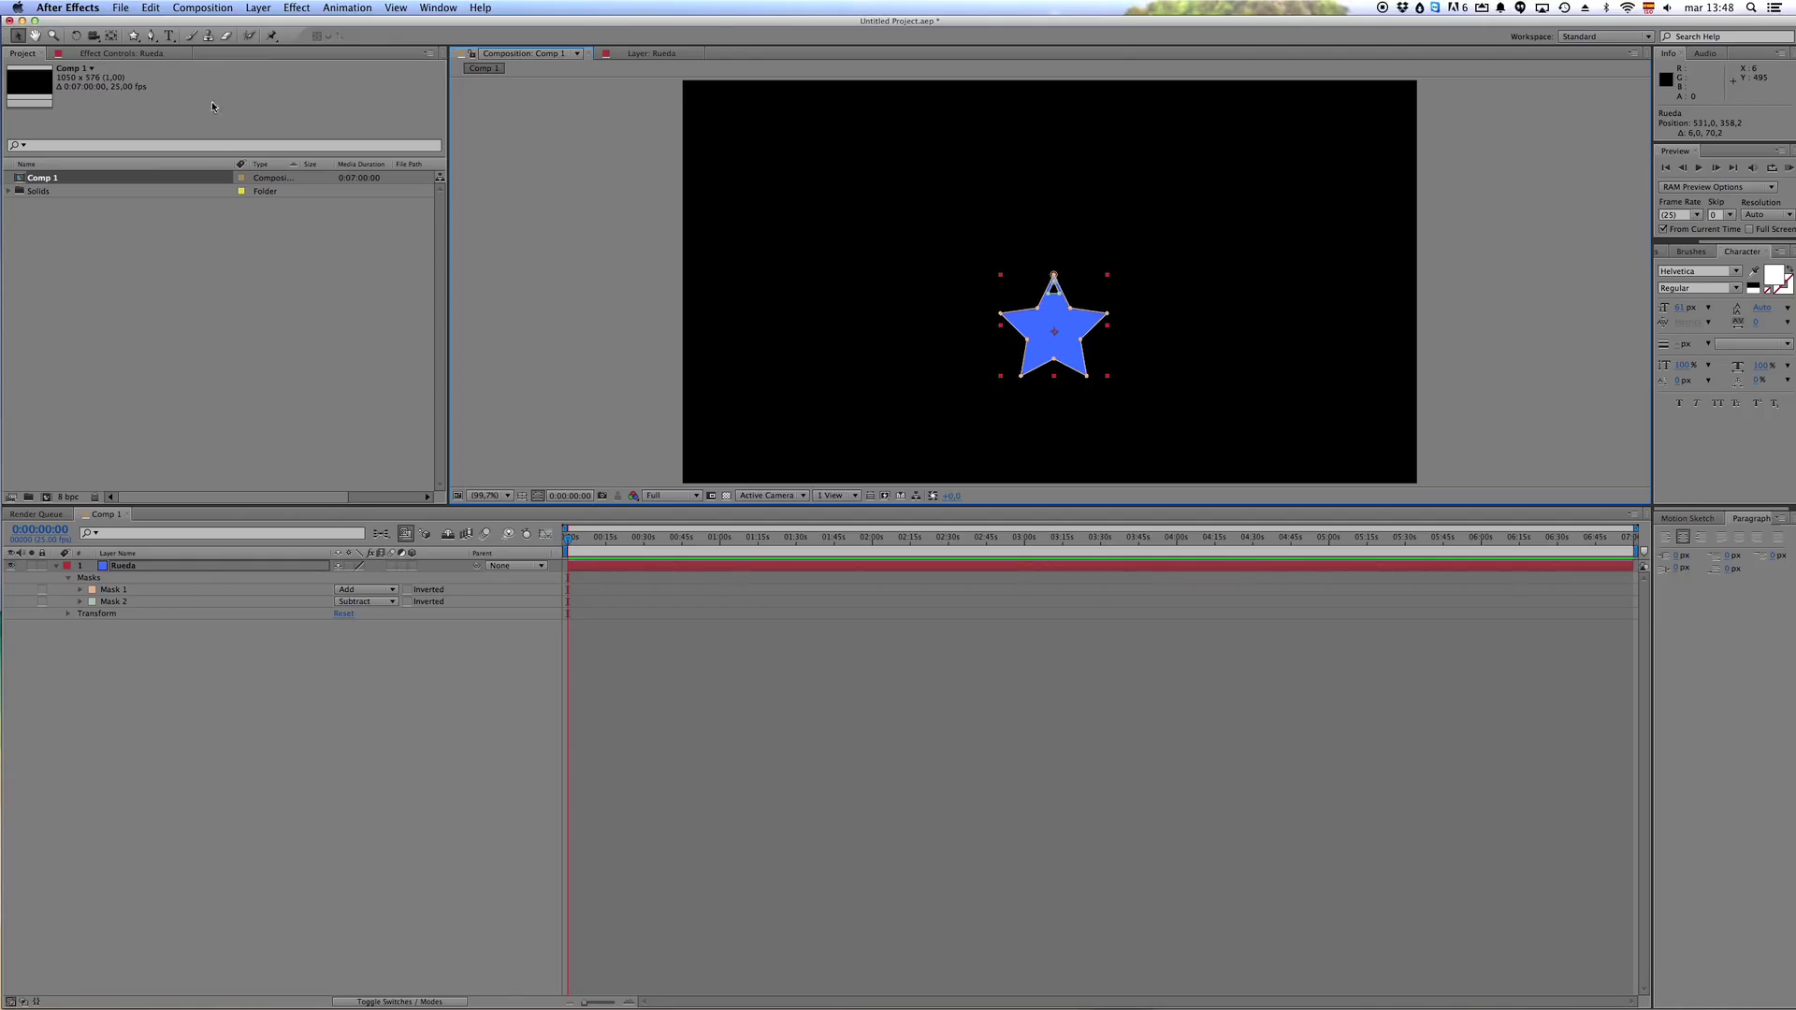
- Type the text 'Contador' above the star and centre it horizontally over the star
{"action": "left_click", "coordinate": [169, 36]}
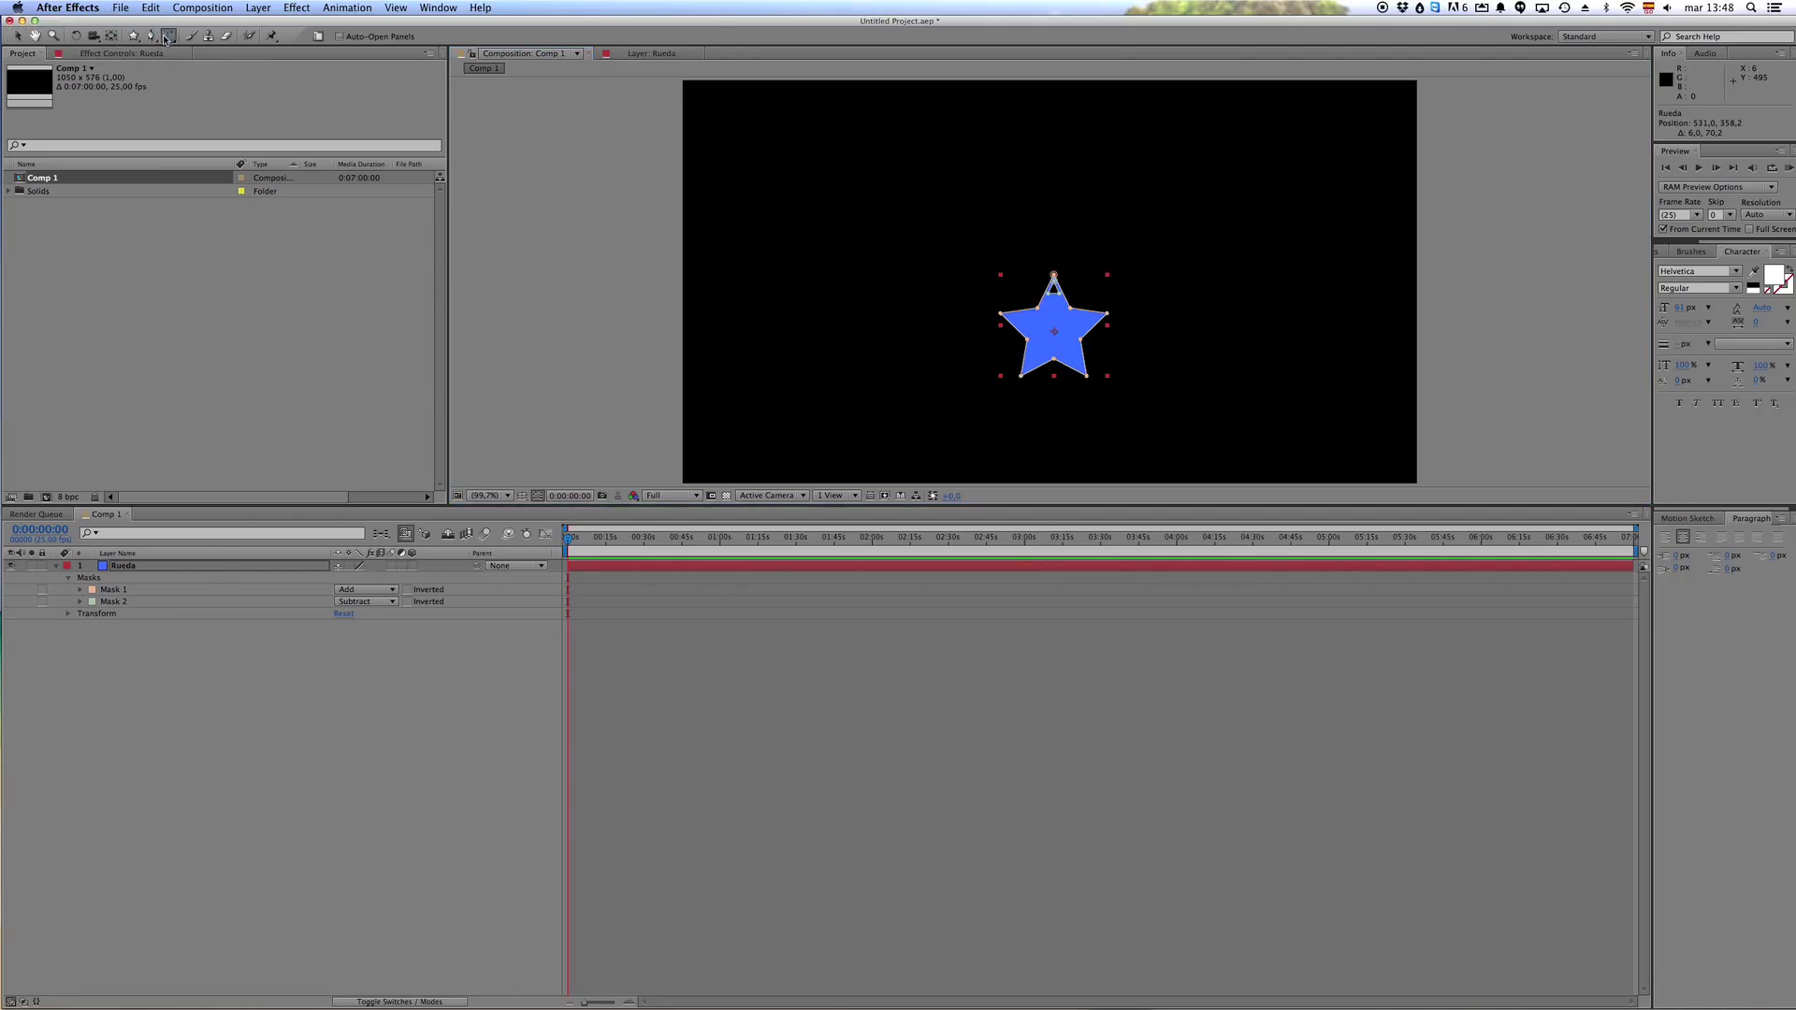
{"action": "left_click", "coordinate": [1018, 247]}
{"action": "type", "text": "Co"}
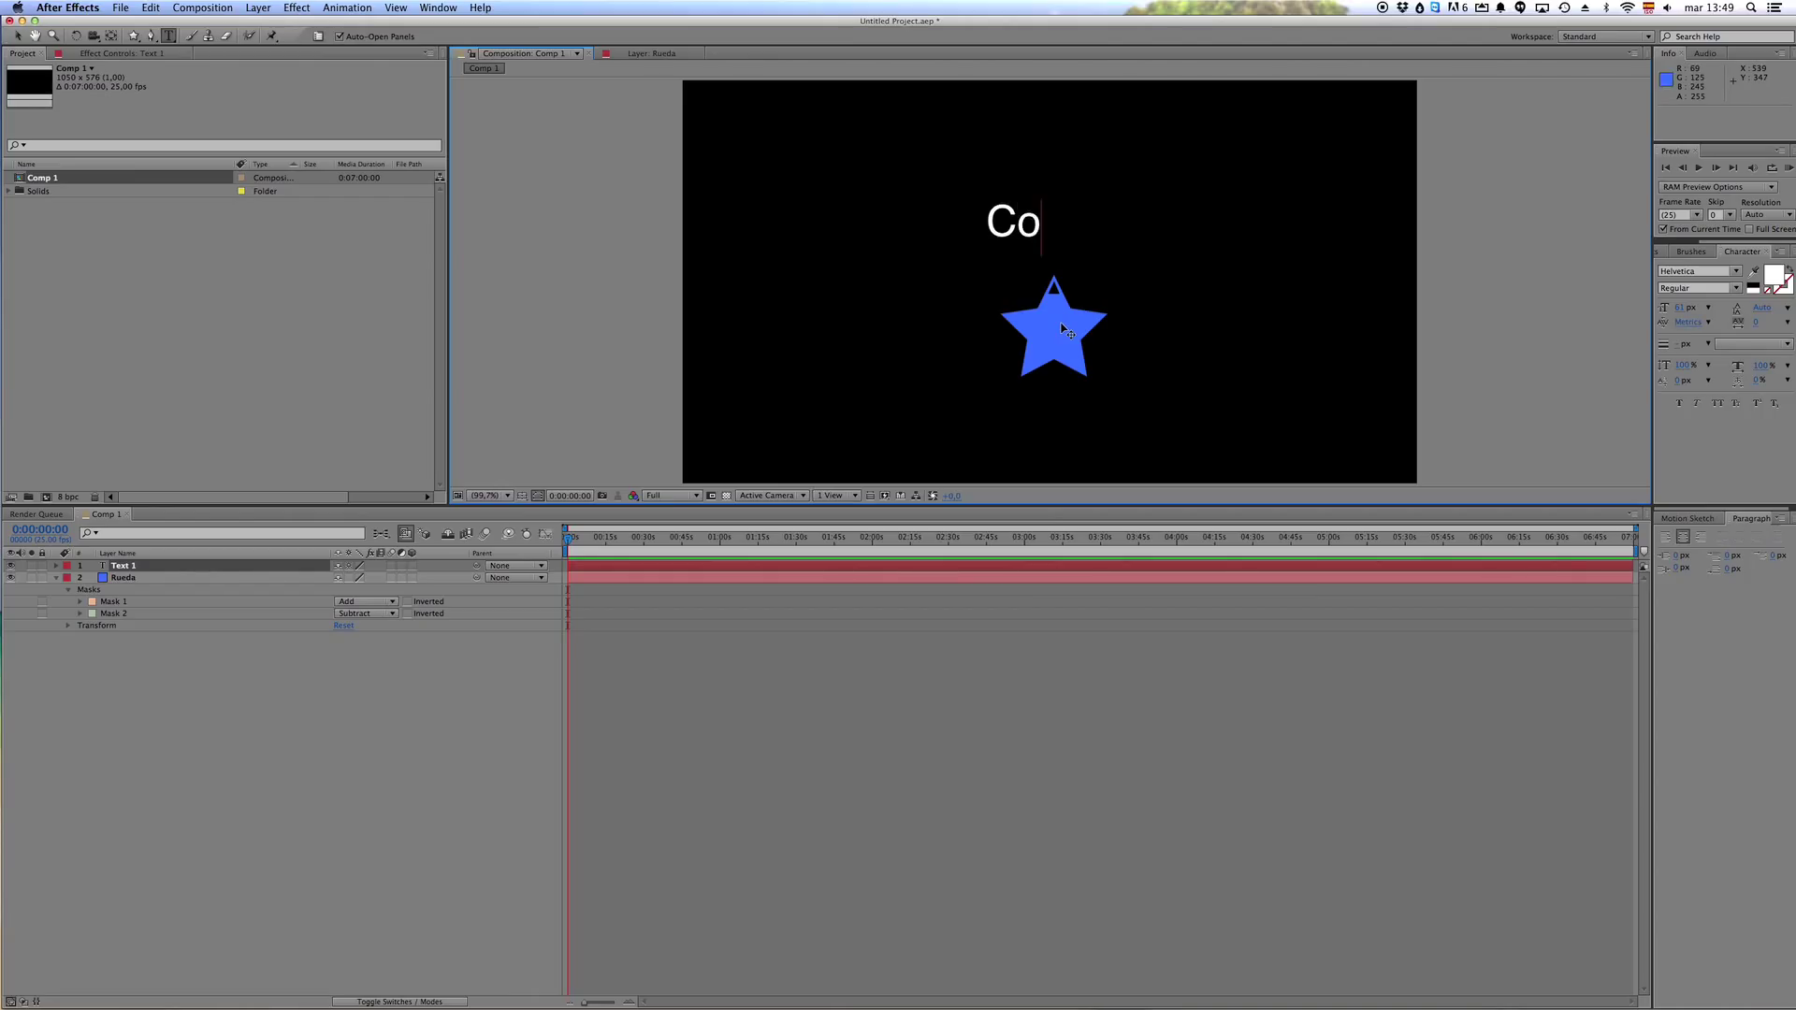
{"action": "type", "text": "ntacd"}
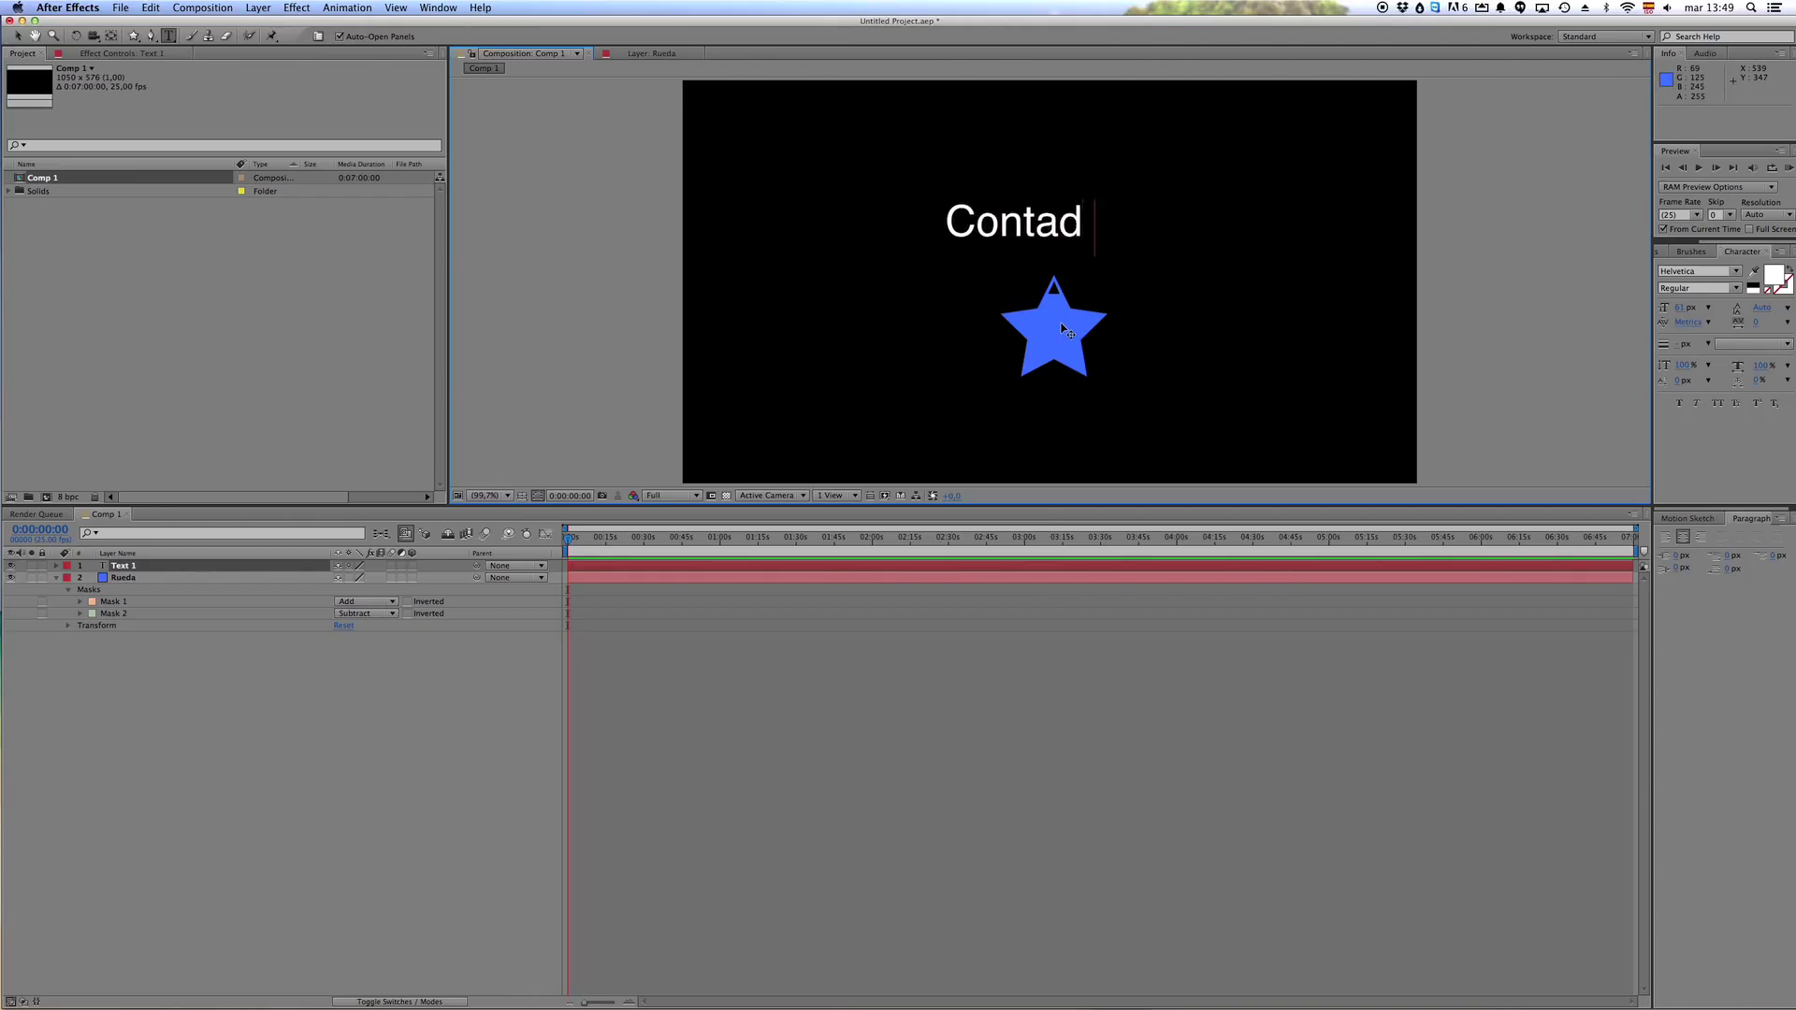
{"action": "type", "text": "or"}
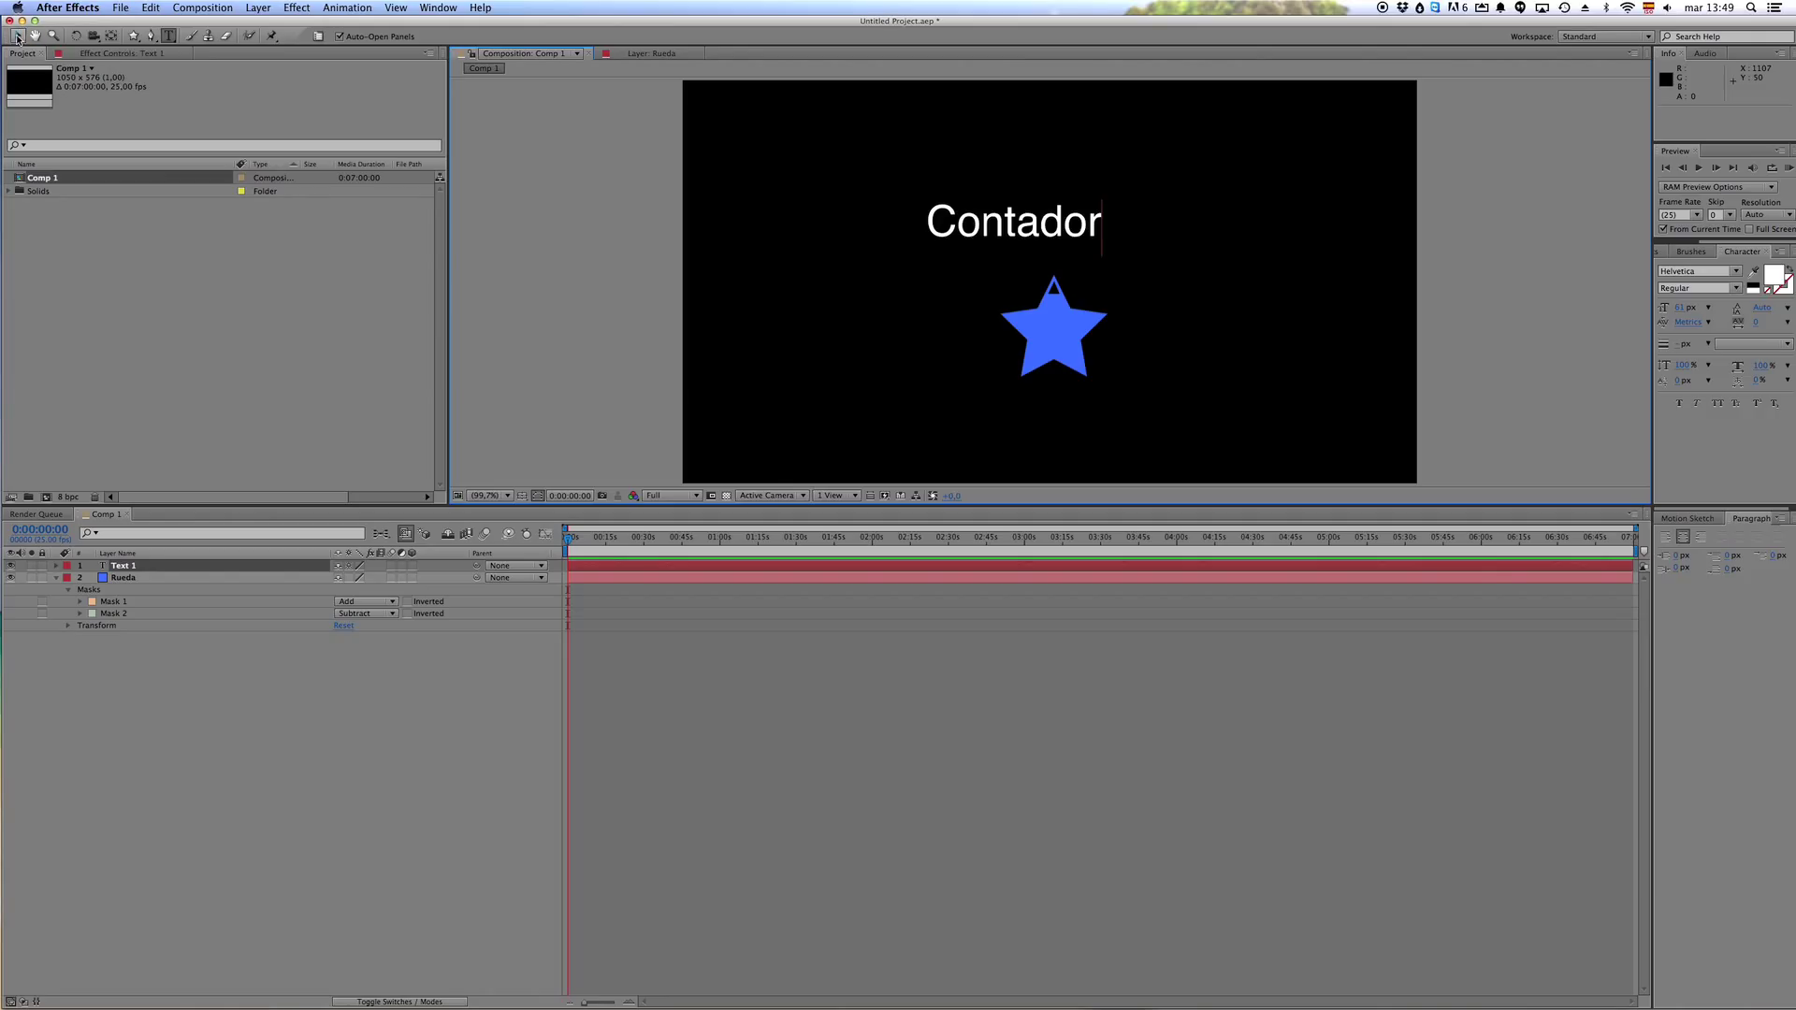
{"action": "left_click", "coordinate": [17, 36]}
{"action": "left_click_drag", "start_coordinate": [1064, 231], "coordinate": [1098, 235]}
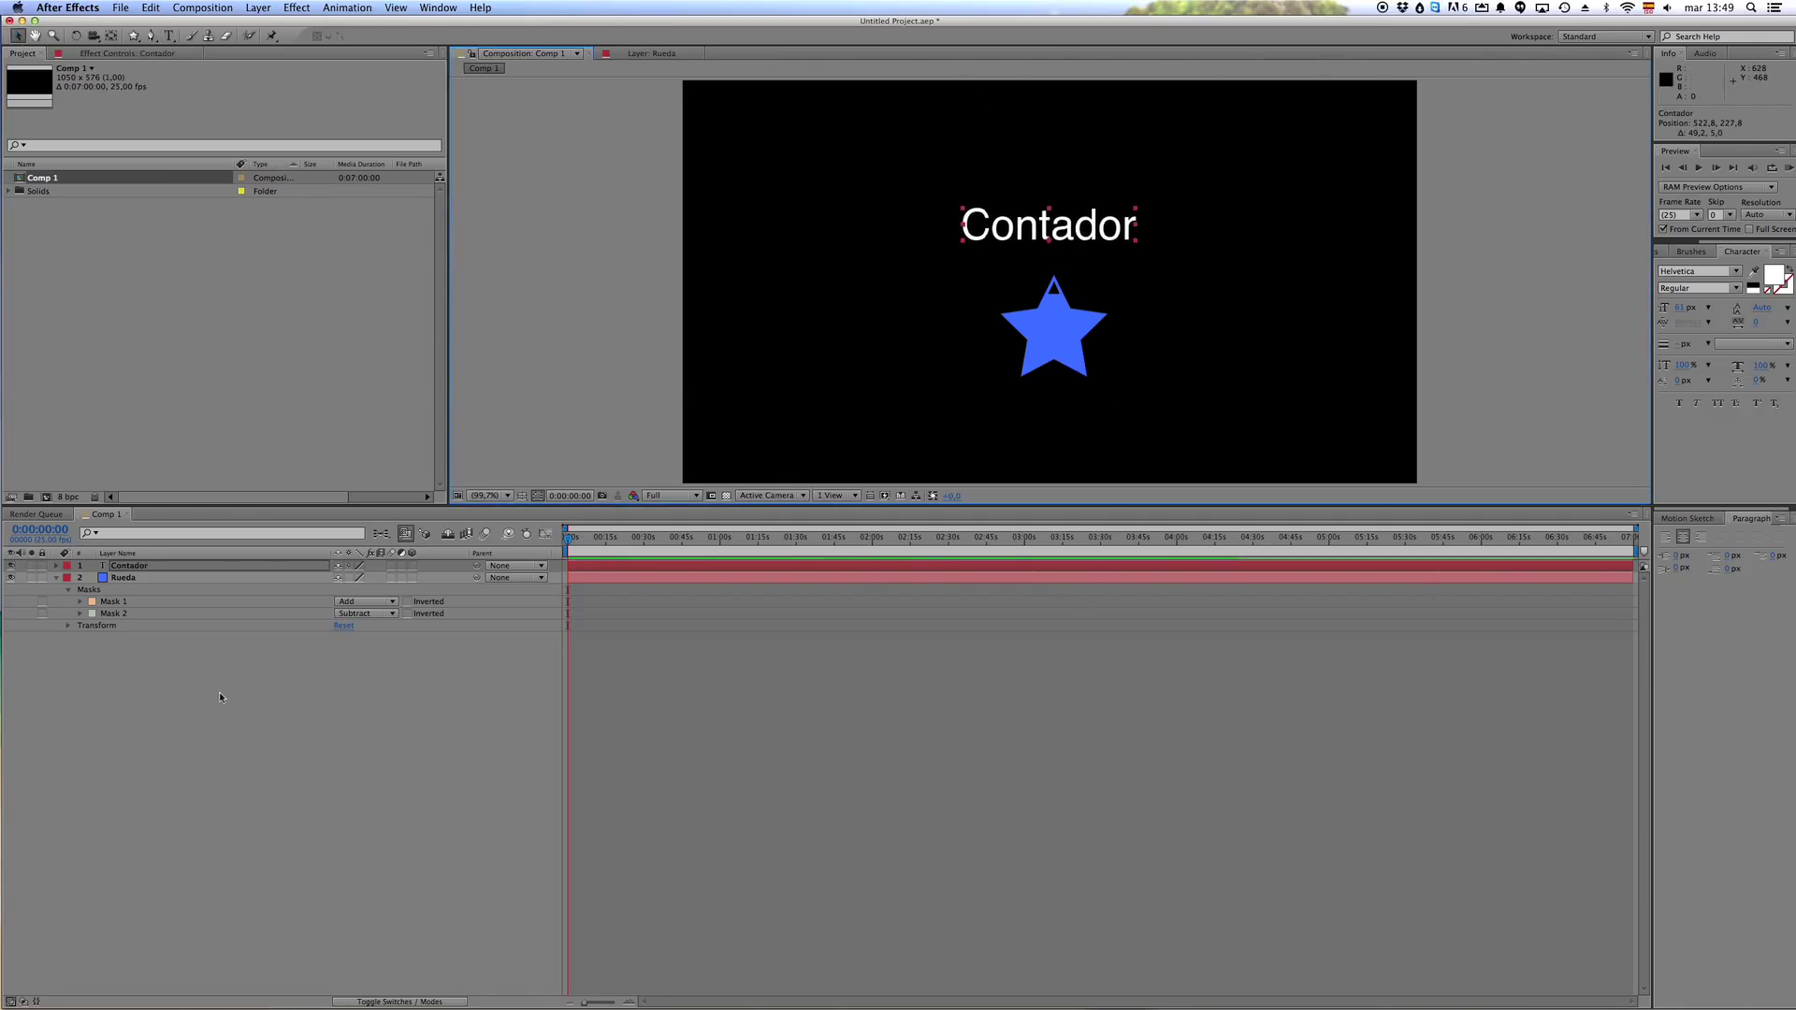
- Add a new adjustment layer to Comp 1 and name it Controlador
{"action": "right_click", "coordinate": [172, 722]}
{"action": "mouse_move", "coordinate": [222, 727]}
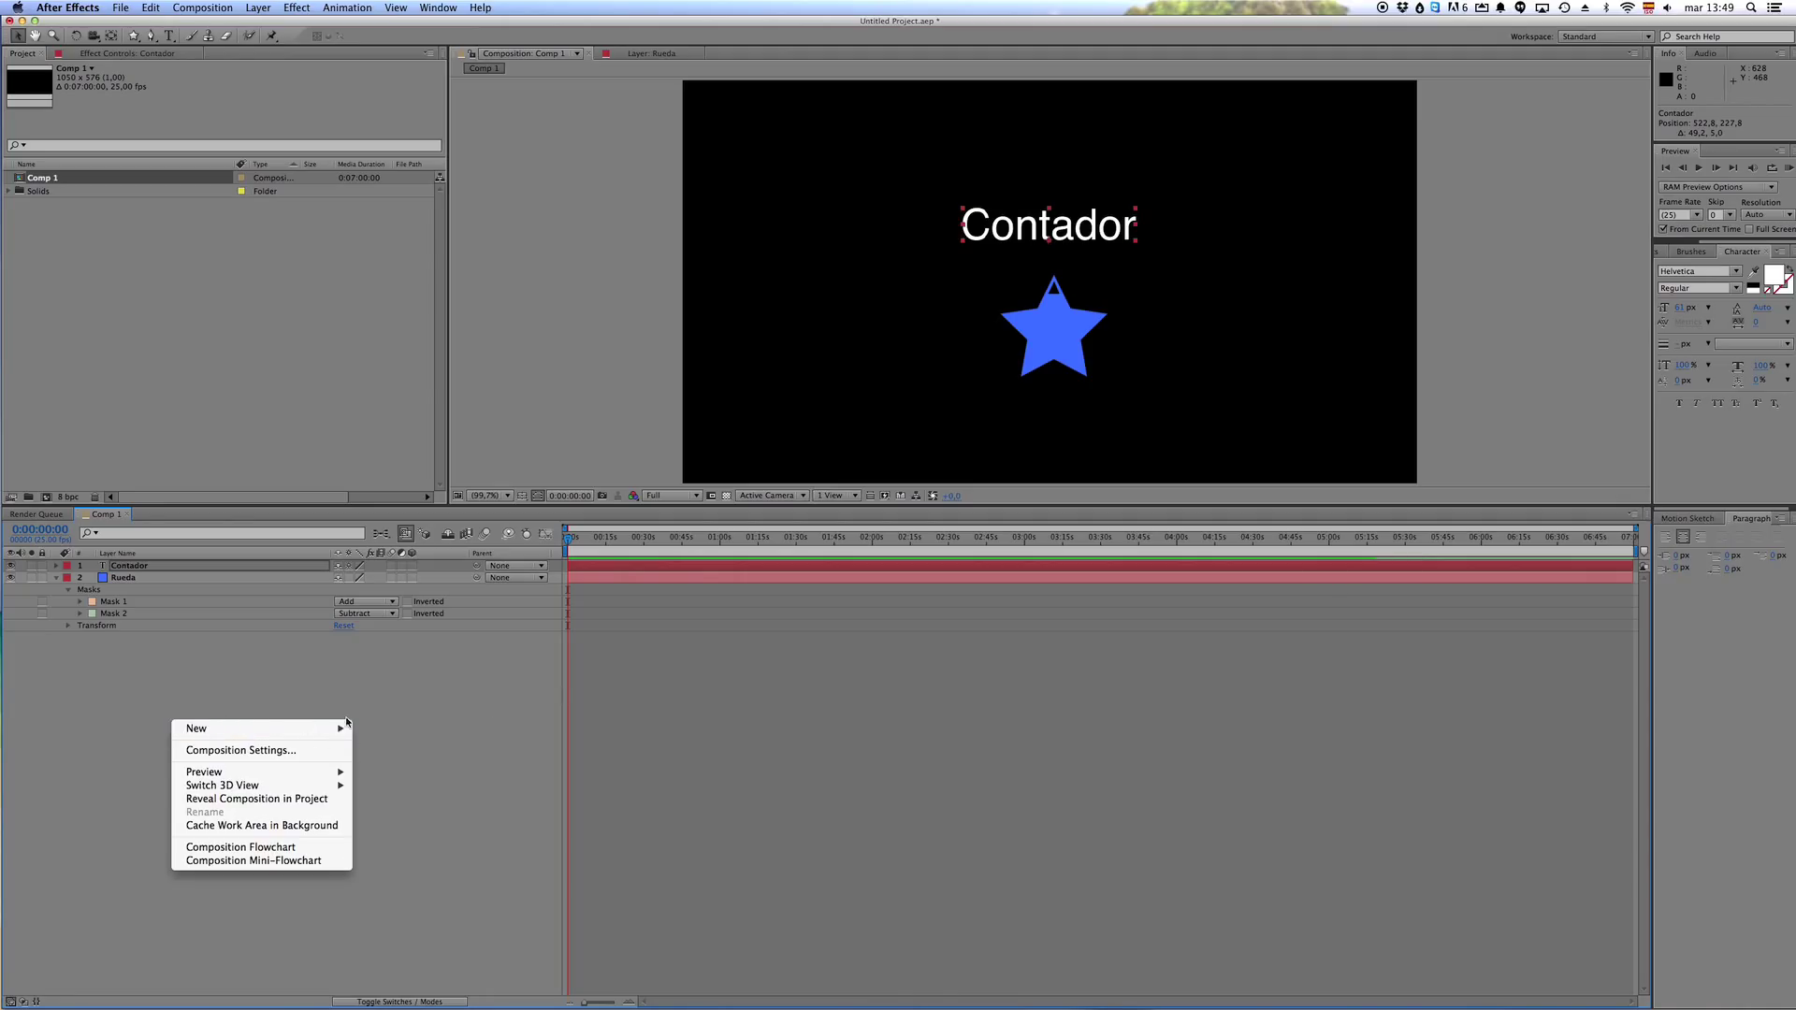
{"action": "left_click", "coordinate": [393, 831]}
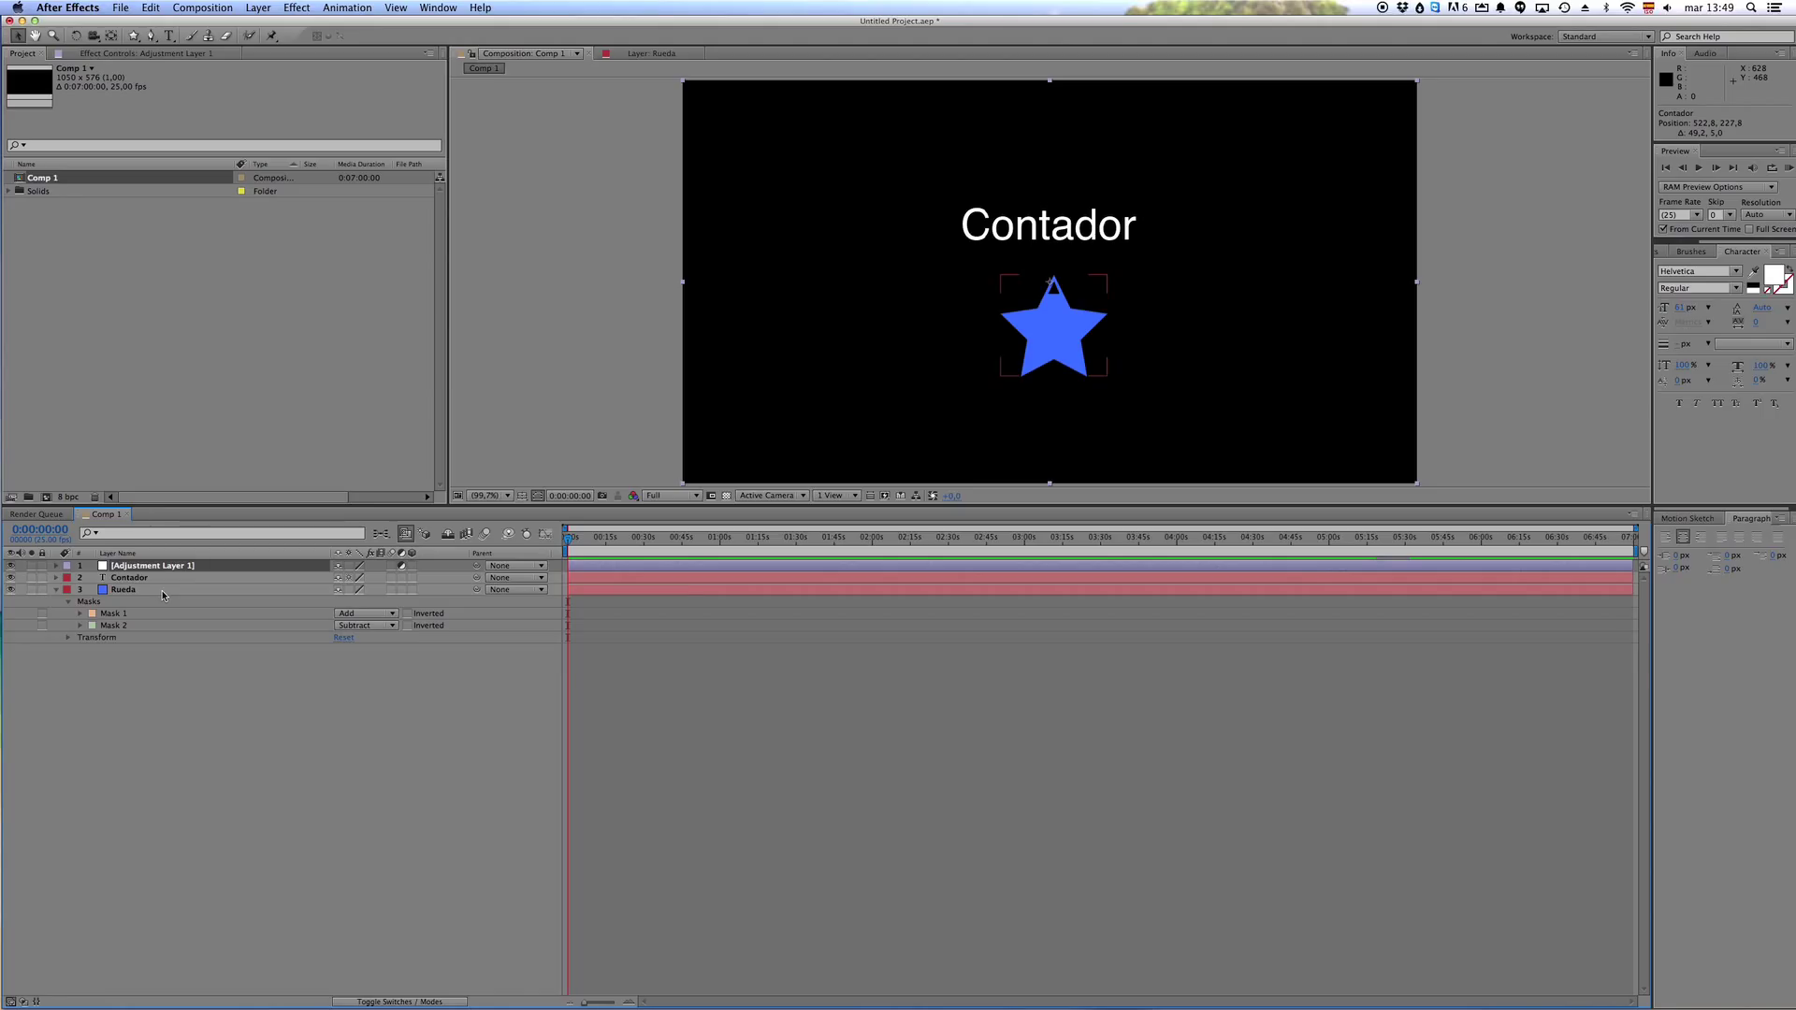
{"action": "key", "text": "Return"}
{"action": "type", "text": "Controlador"}
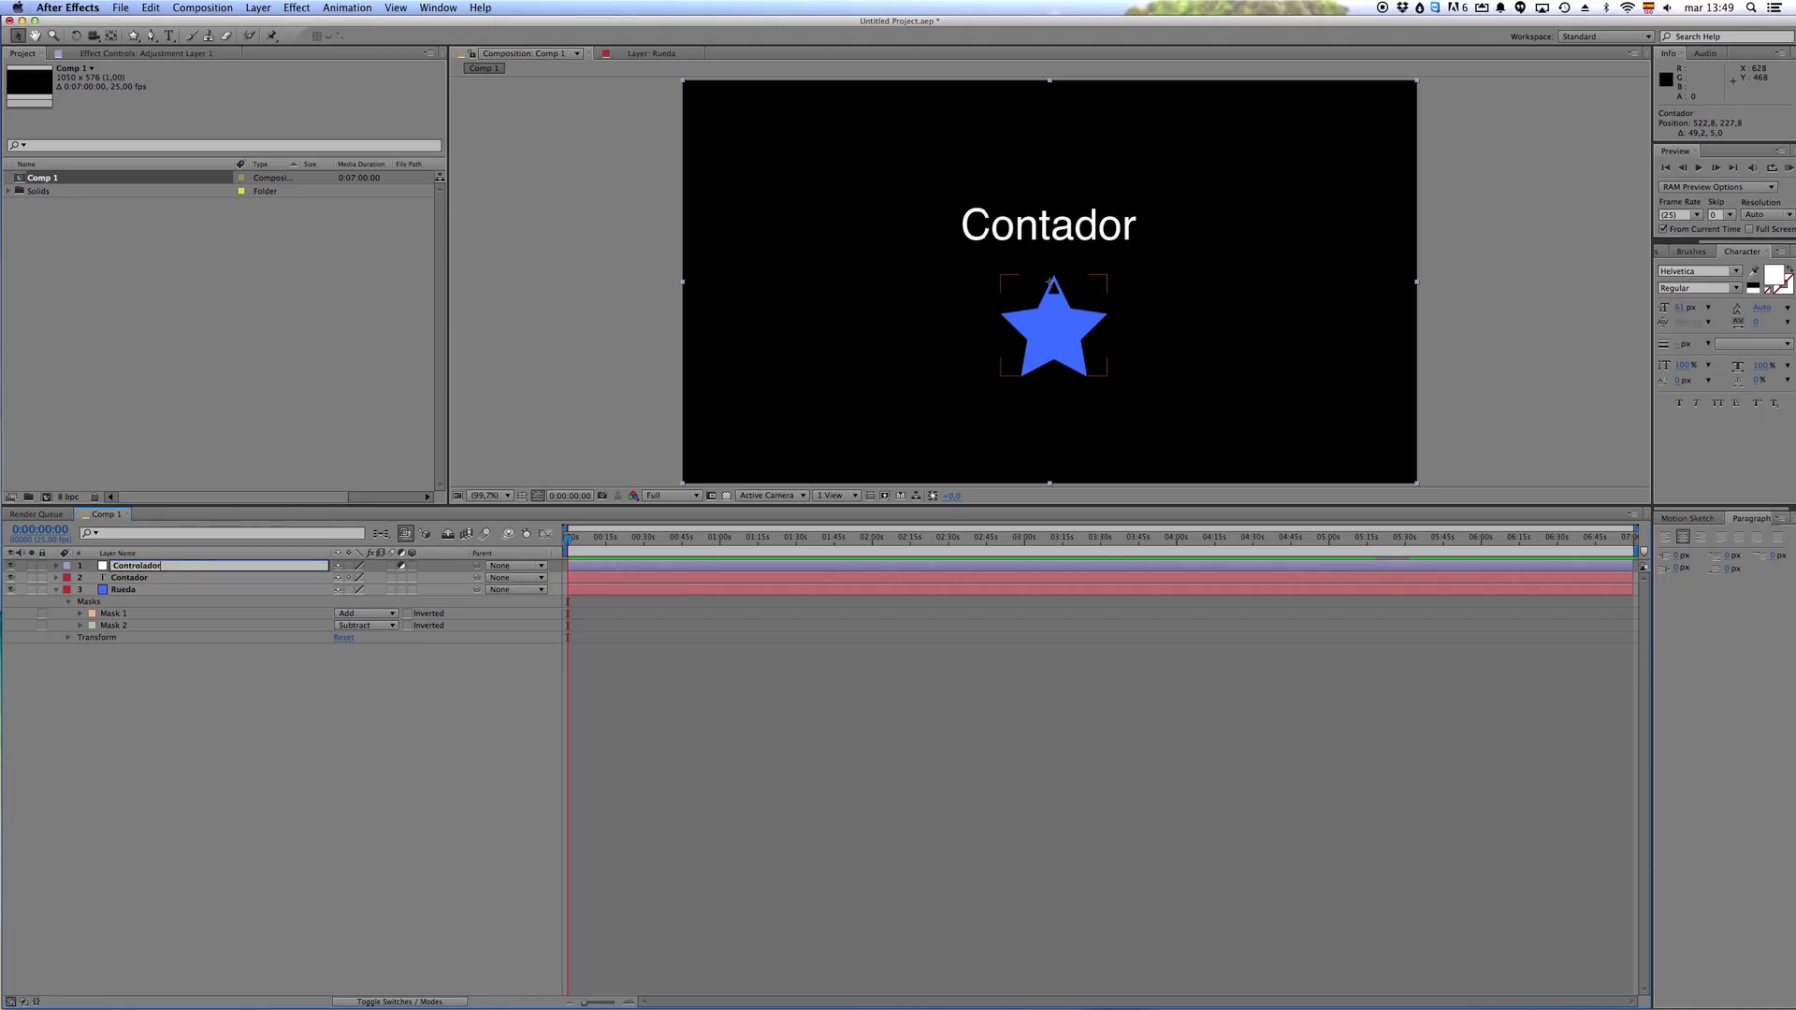
{"action": "key", "text": "Return"}
- Apply an Expression Controls > Slider Control effect to Controlador
{"action": "left_click", "coordinate": [296, 7]}
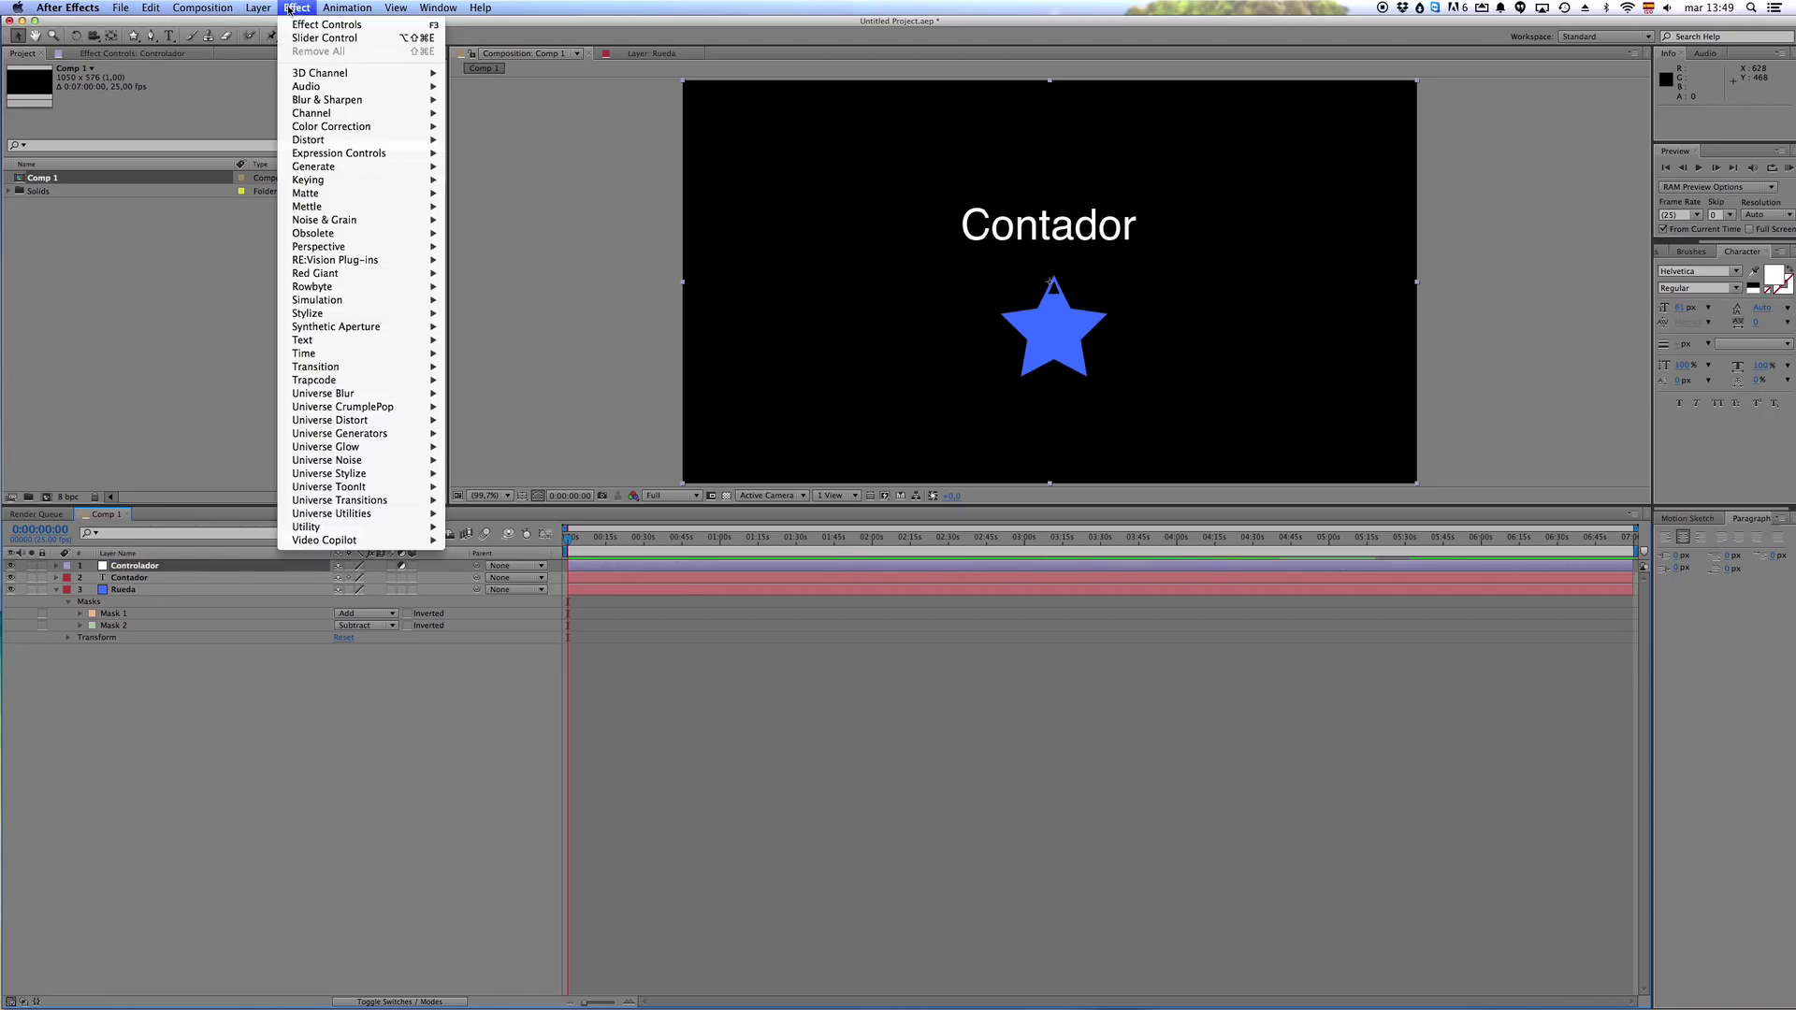
{"action": "mouse_move", "coordinate": [318, 153]}
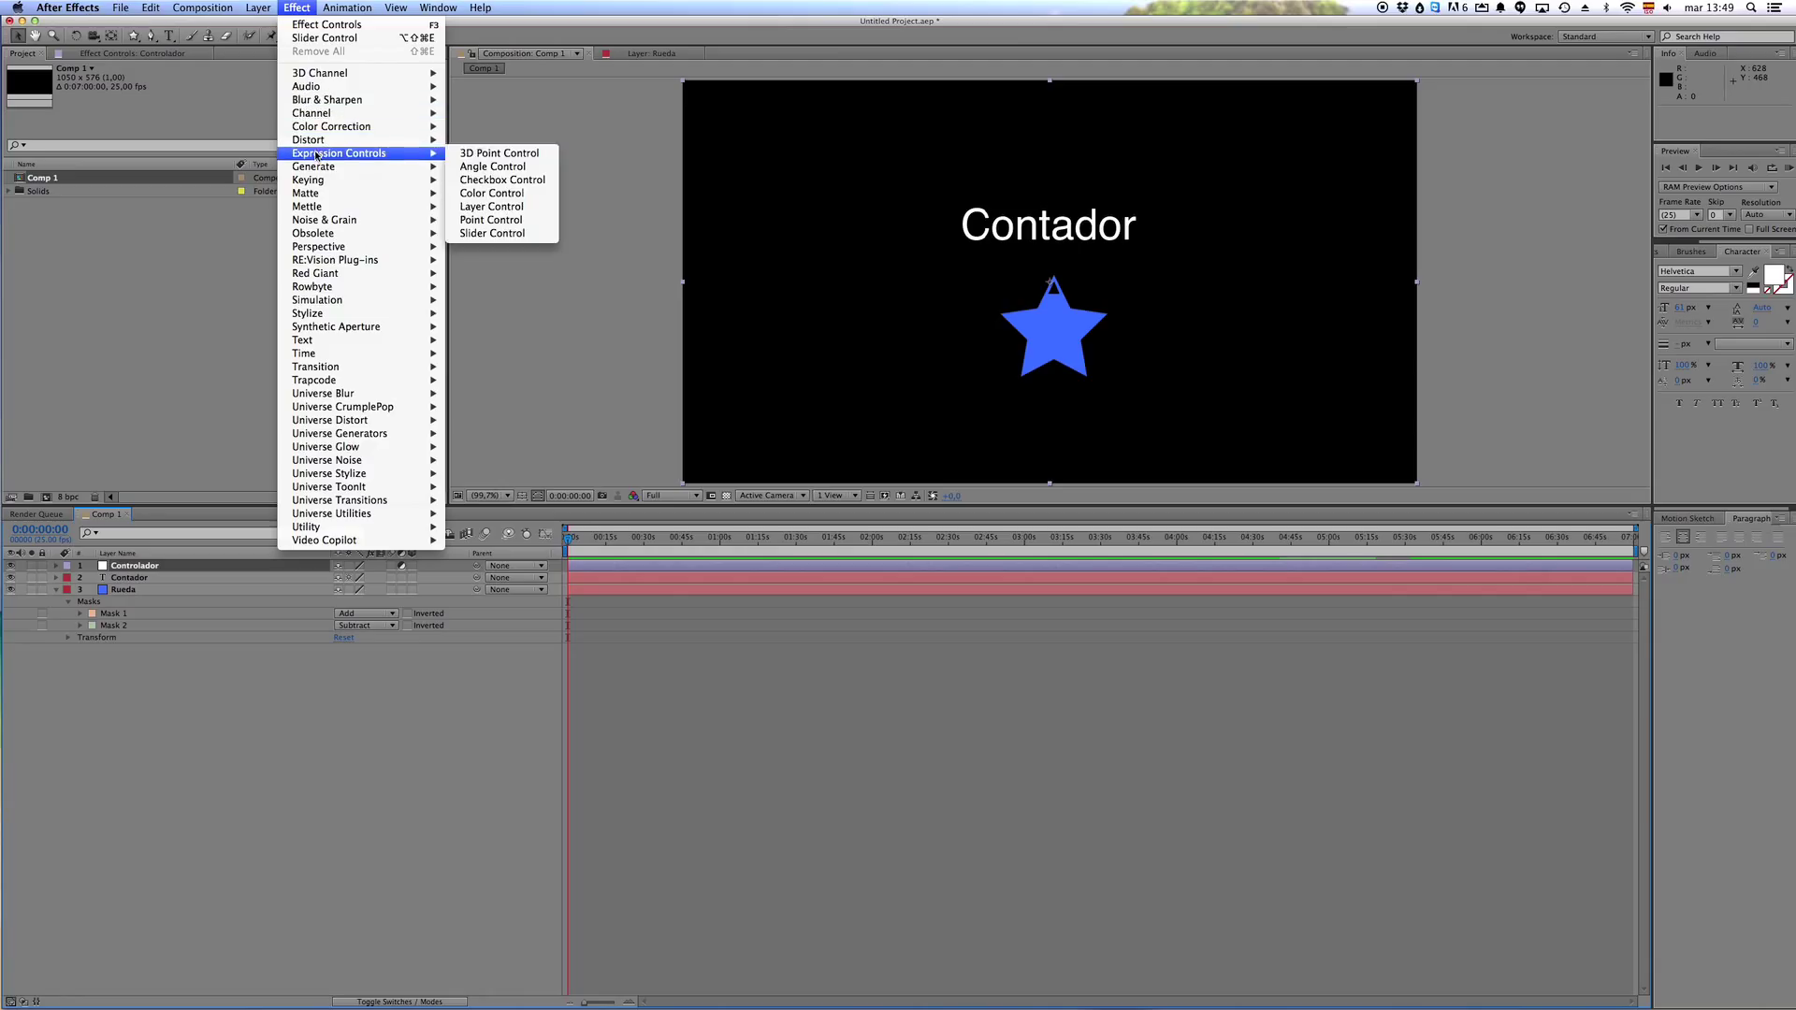
{"action": "left_click", "coordinate": [523, 235]}
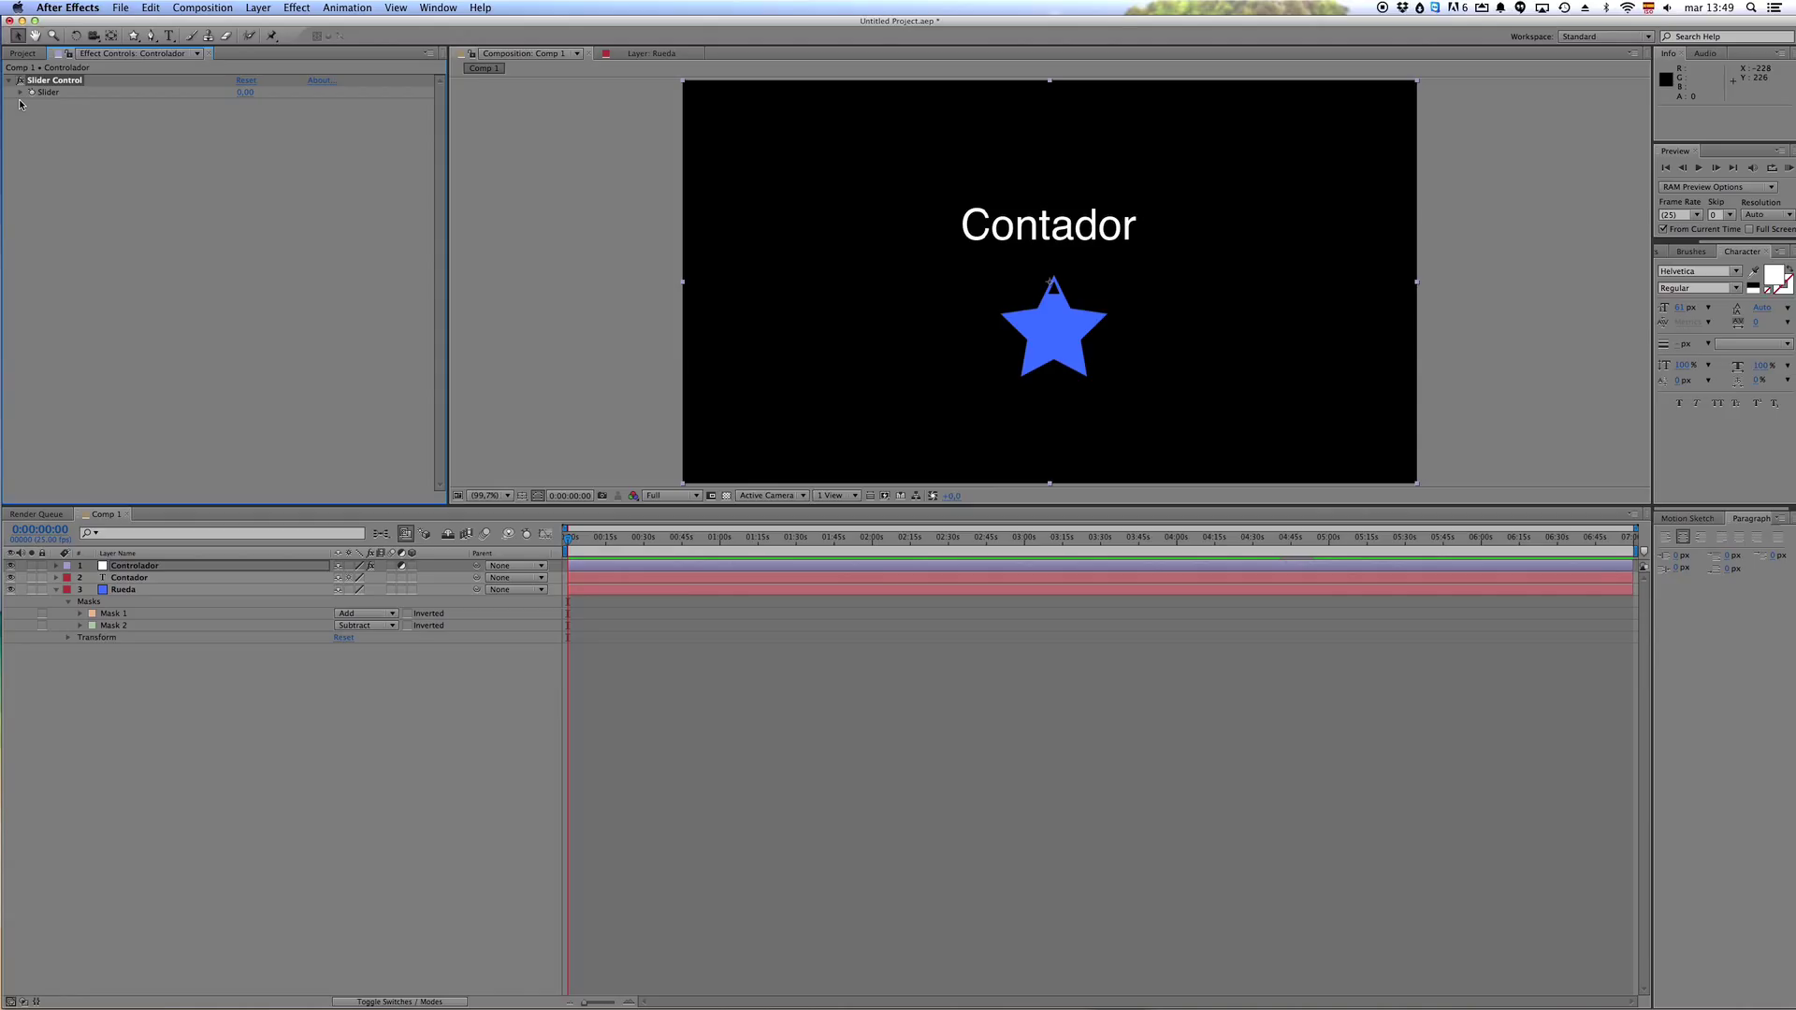
- Rename the Slider Control effect to Días
{"action": "key", "text": "Return"}
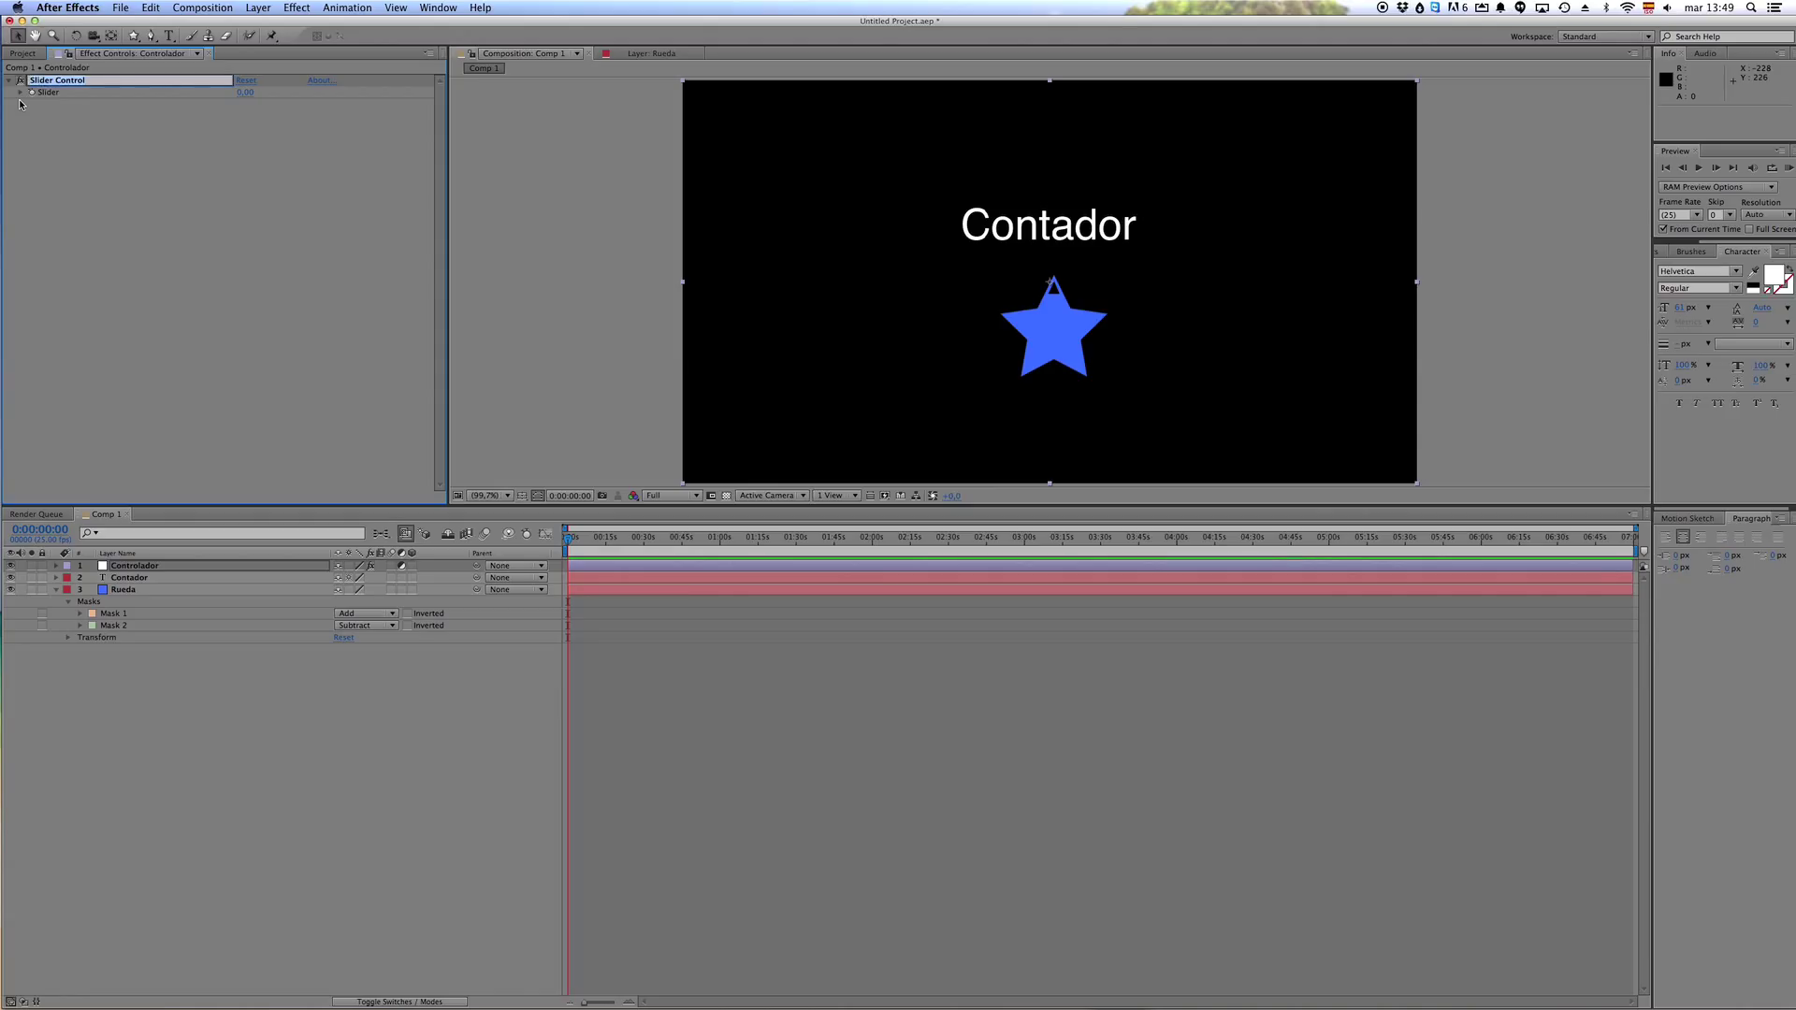
{"action": "type", "text": "Días"}
{"action": "key", "text": "Return"}
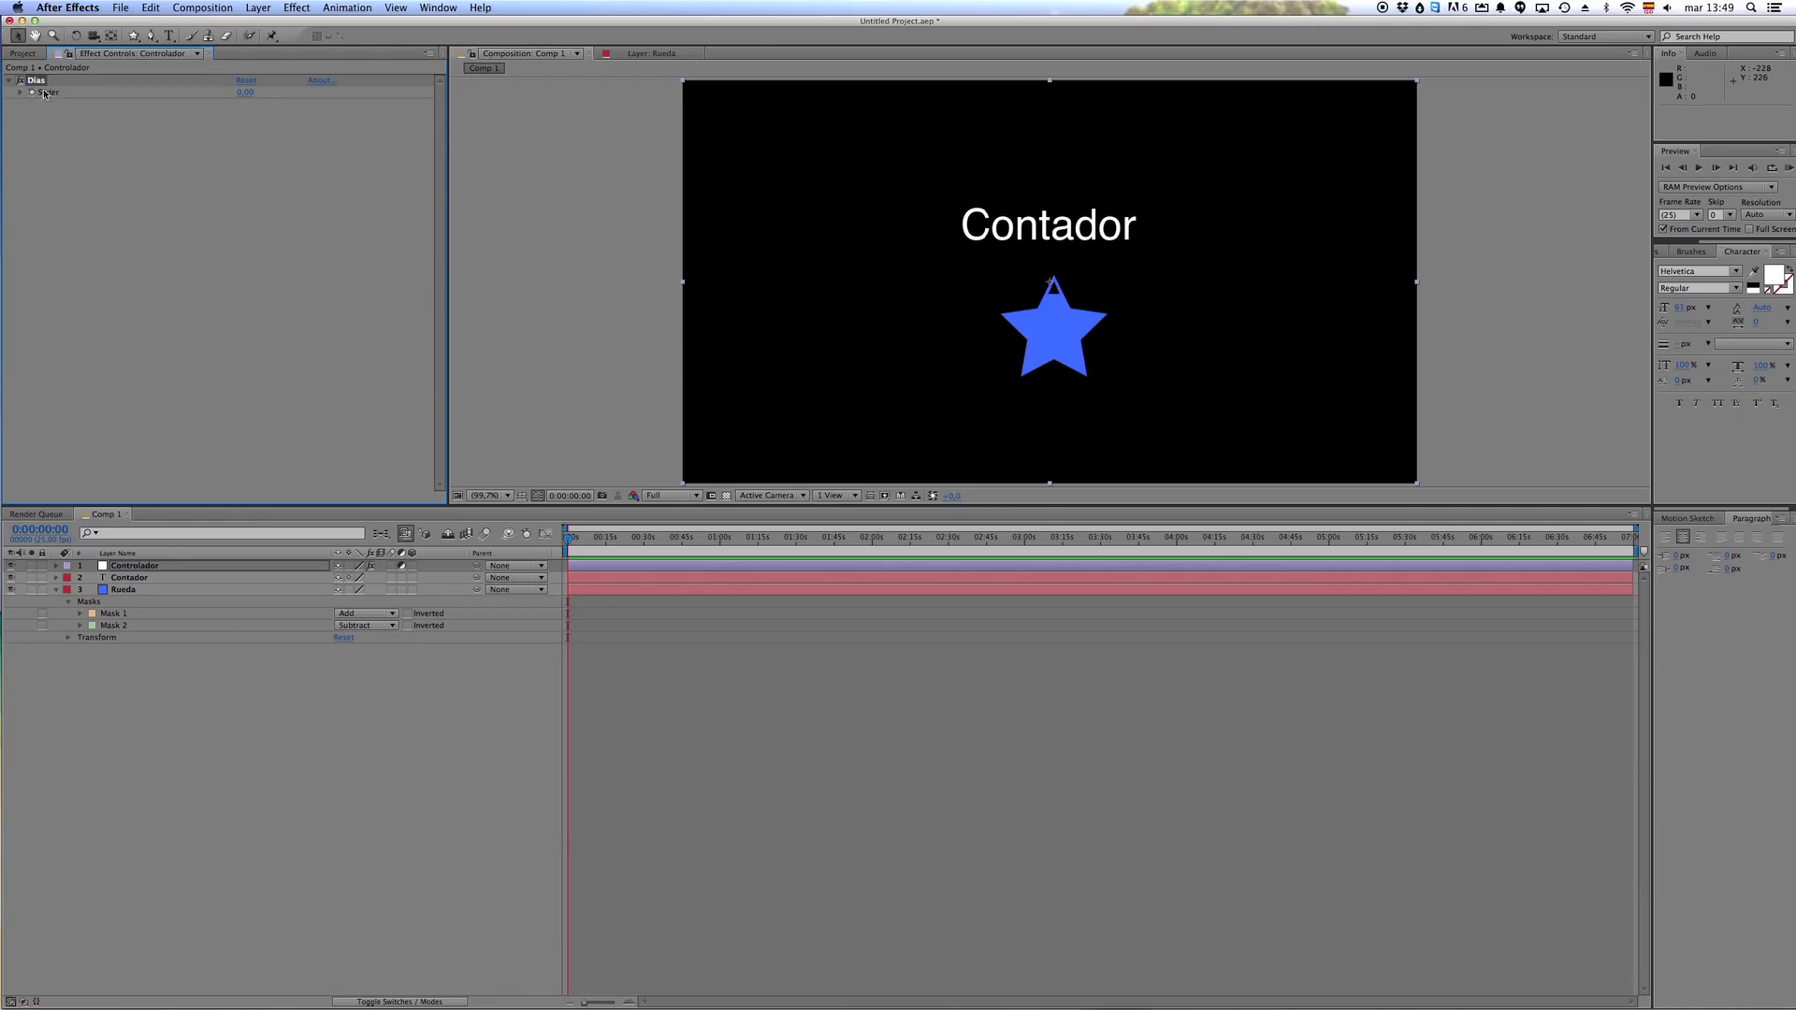
- Set the Dias slider's range to minimum 1 and maximum 30 via Edit Value
{"action": "left_click", "coordinate": [20, 92]}
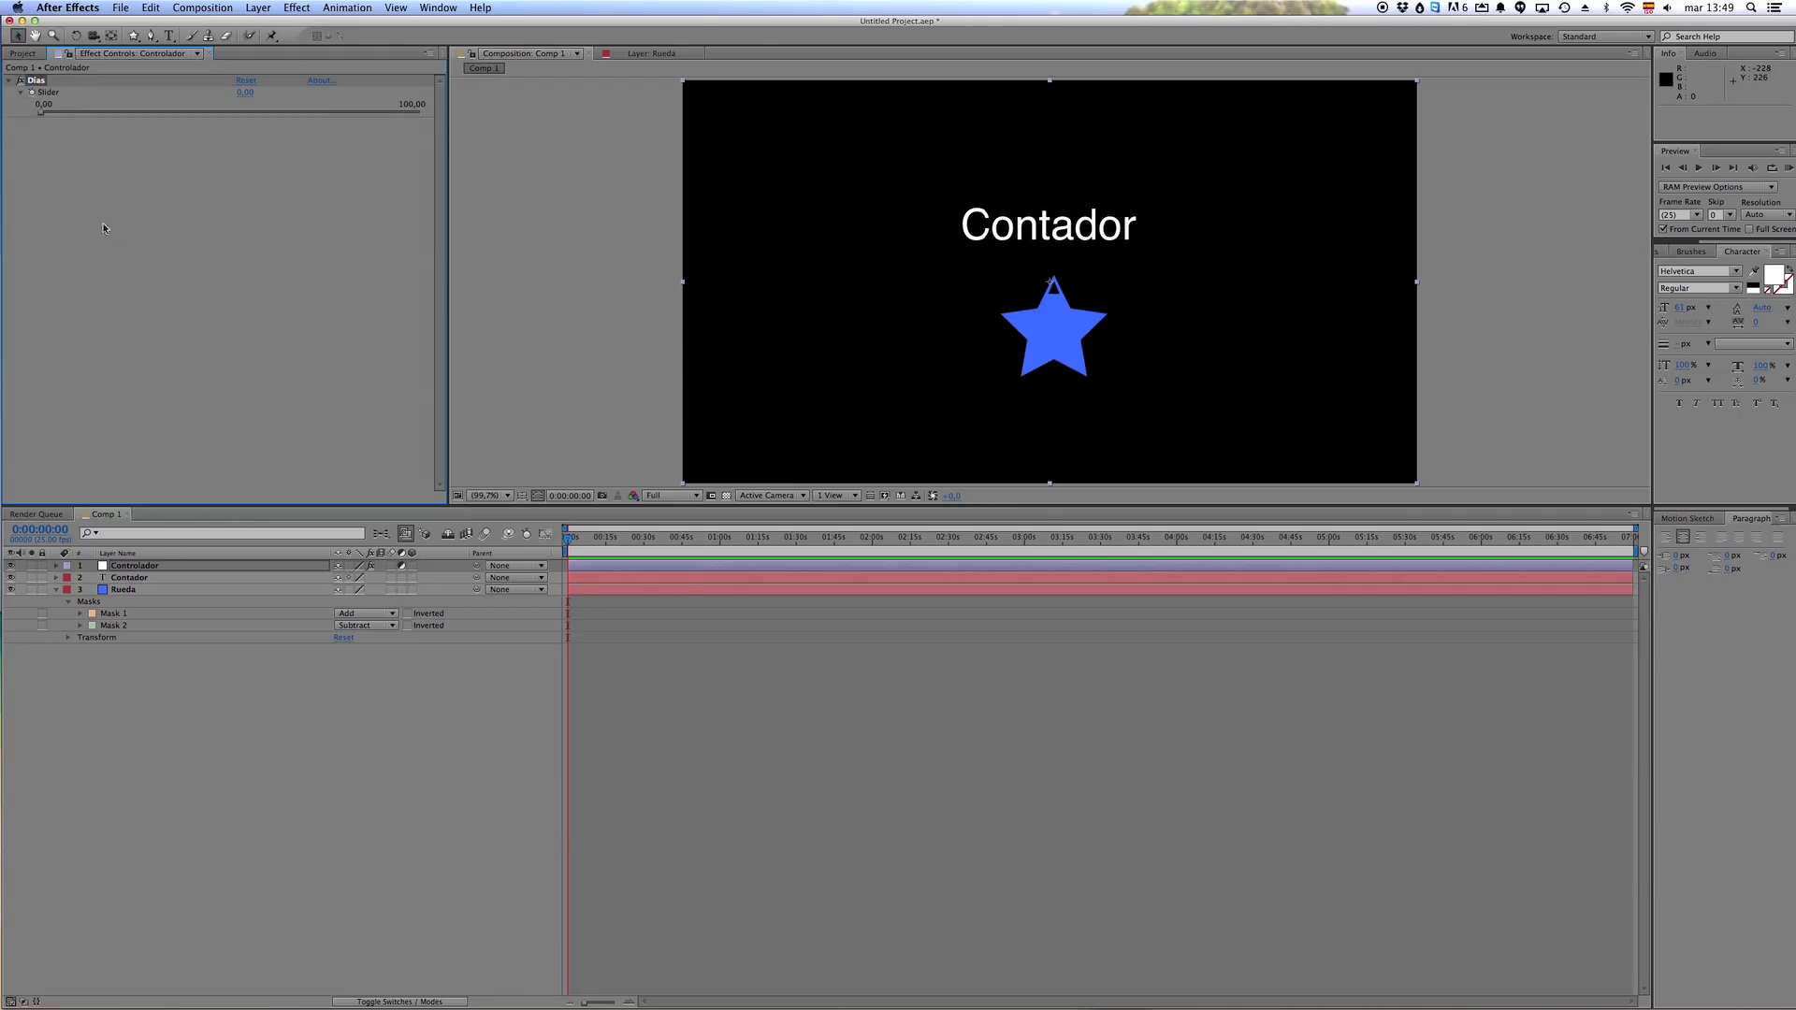
{"action": "right_click", "coordinate": [47, 97]}
{"action": "left_click", "coordinate": [75, 104]}
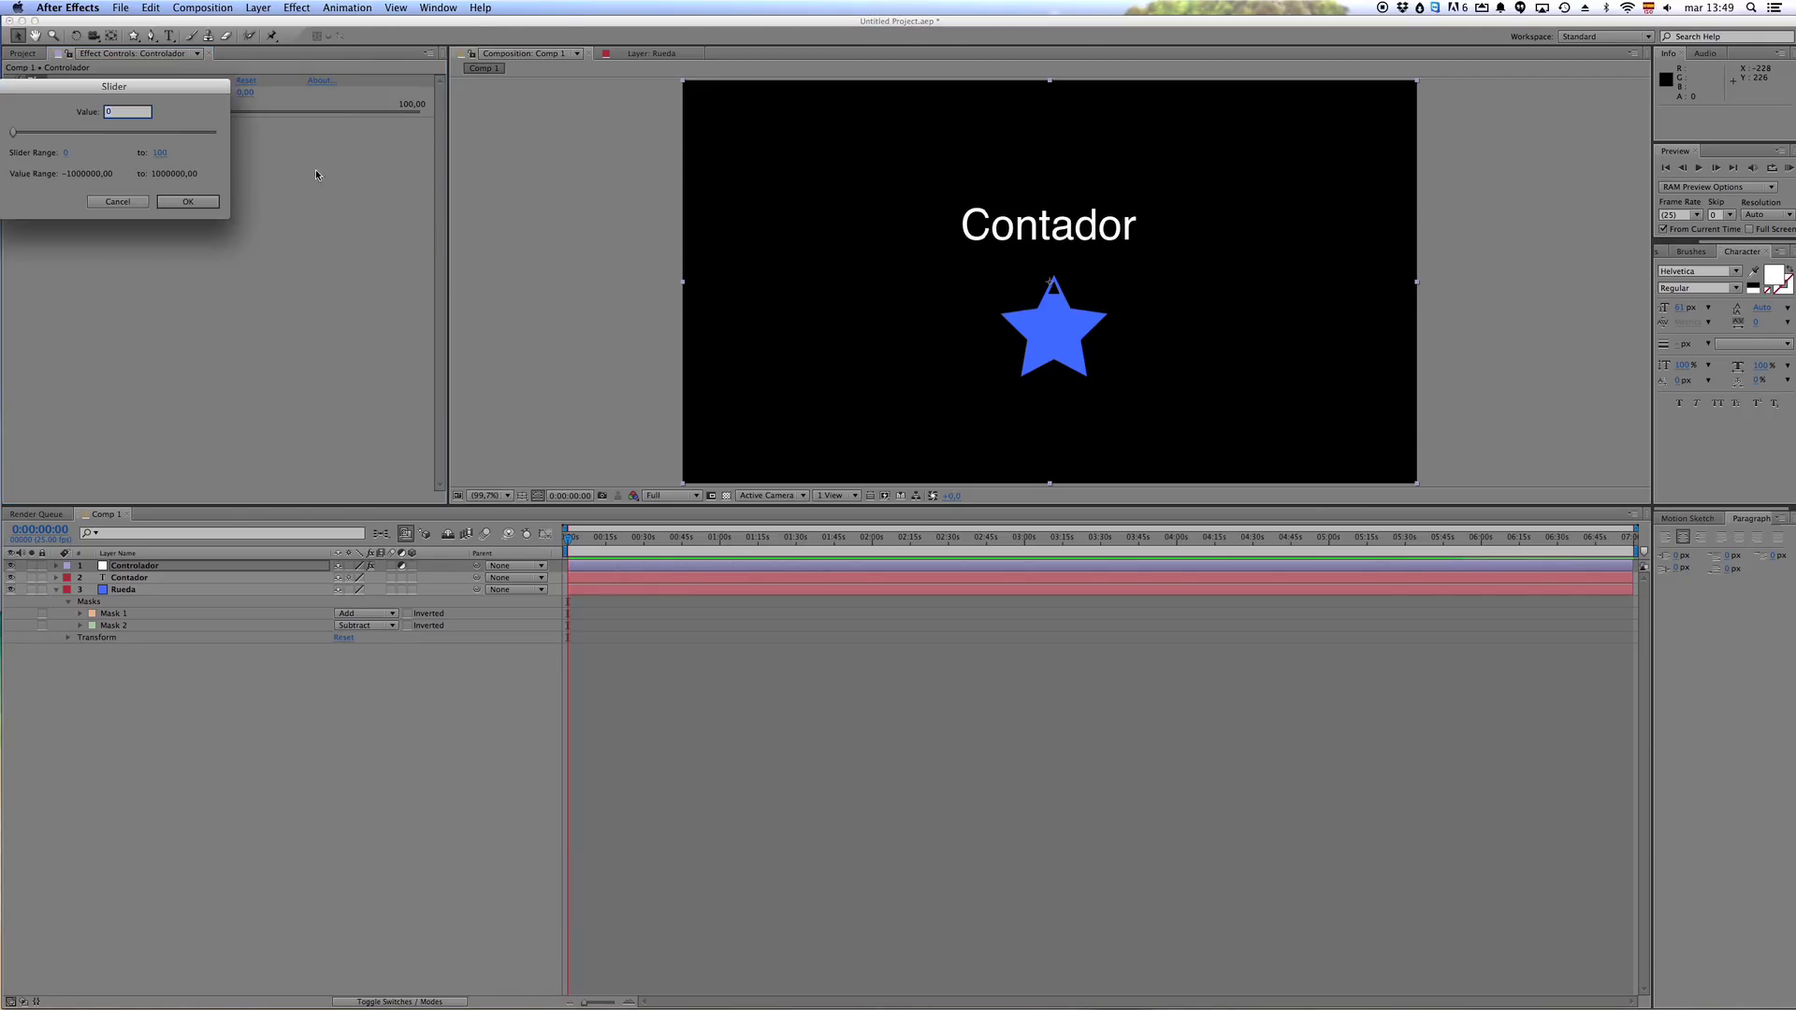
{"action": "left_click", "coordinate": [67, 154]}
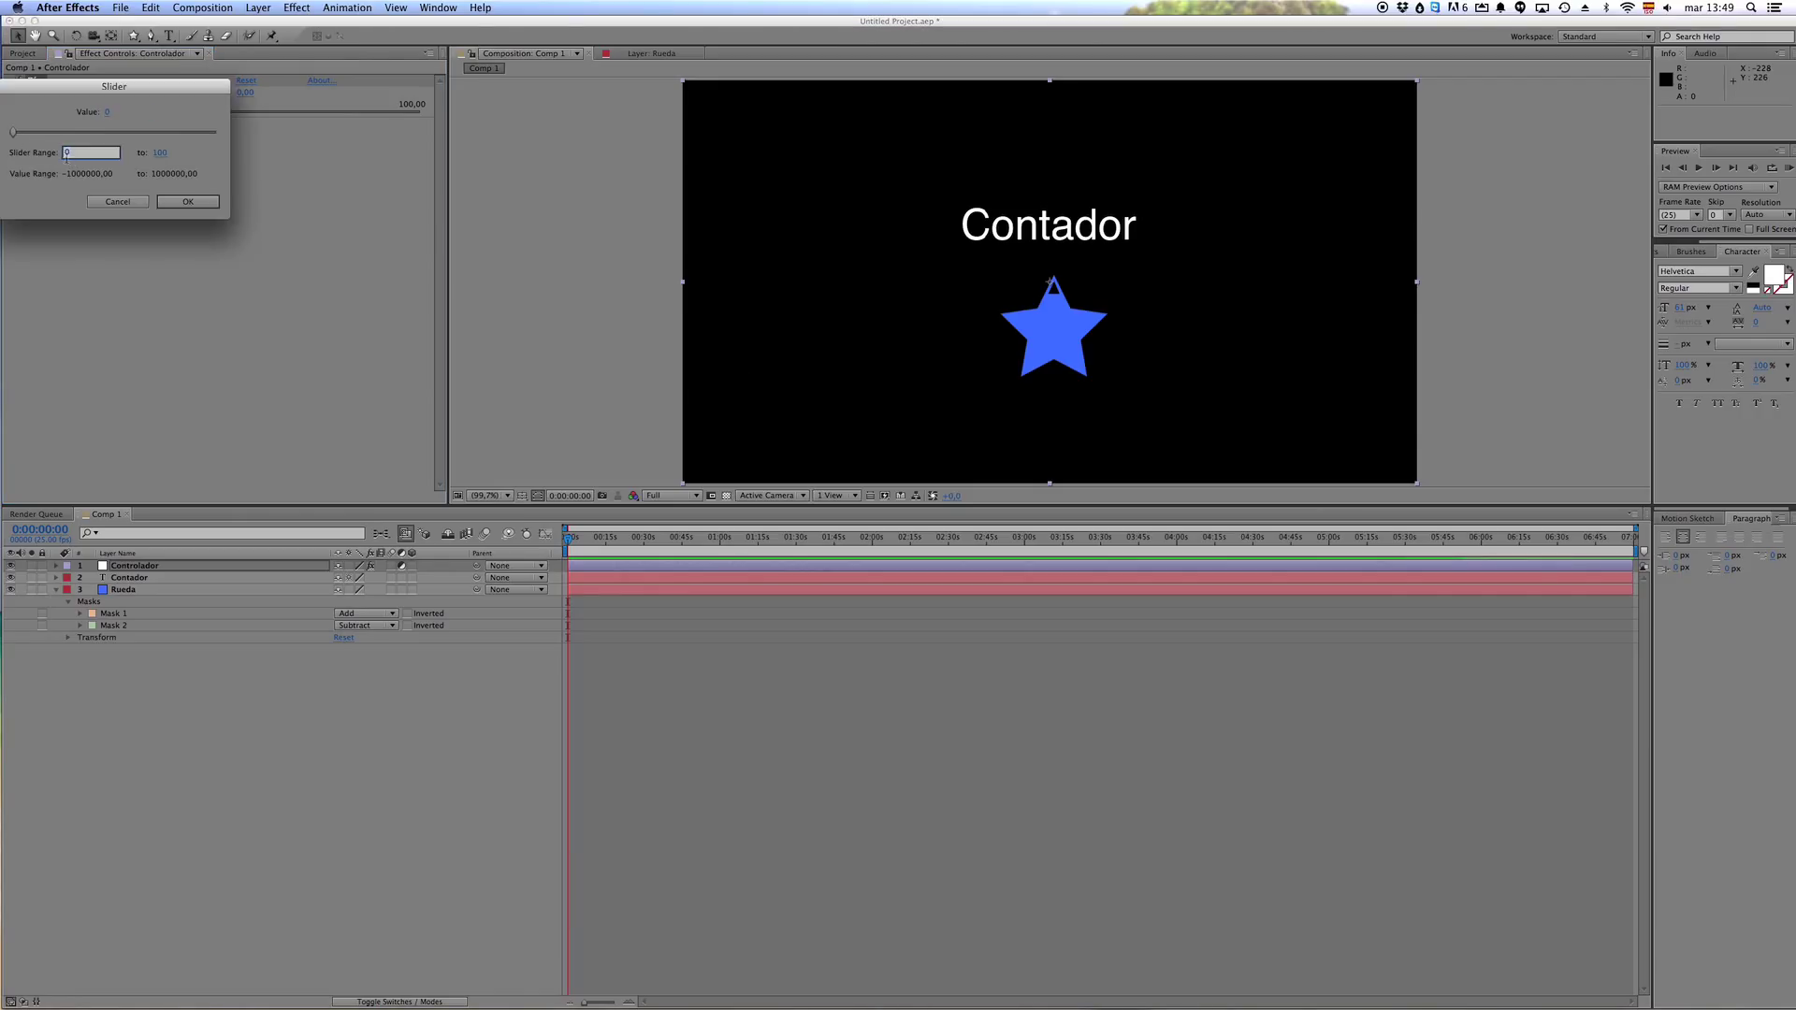
{"action": "left_click", "coordinate": [162, 154]}
{"action": "type", "text": "30"}
{"action": "left_click", "coordinate": [187, 201]}
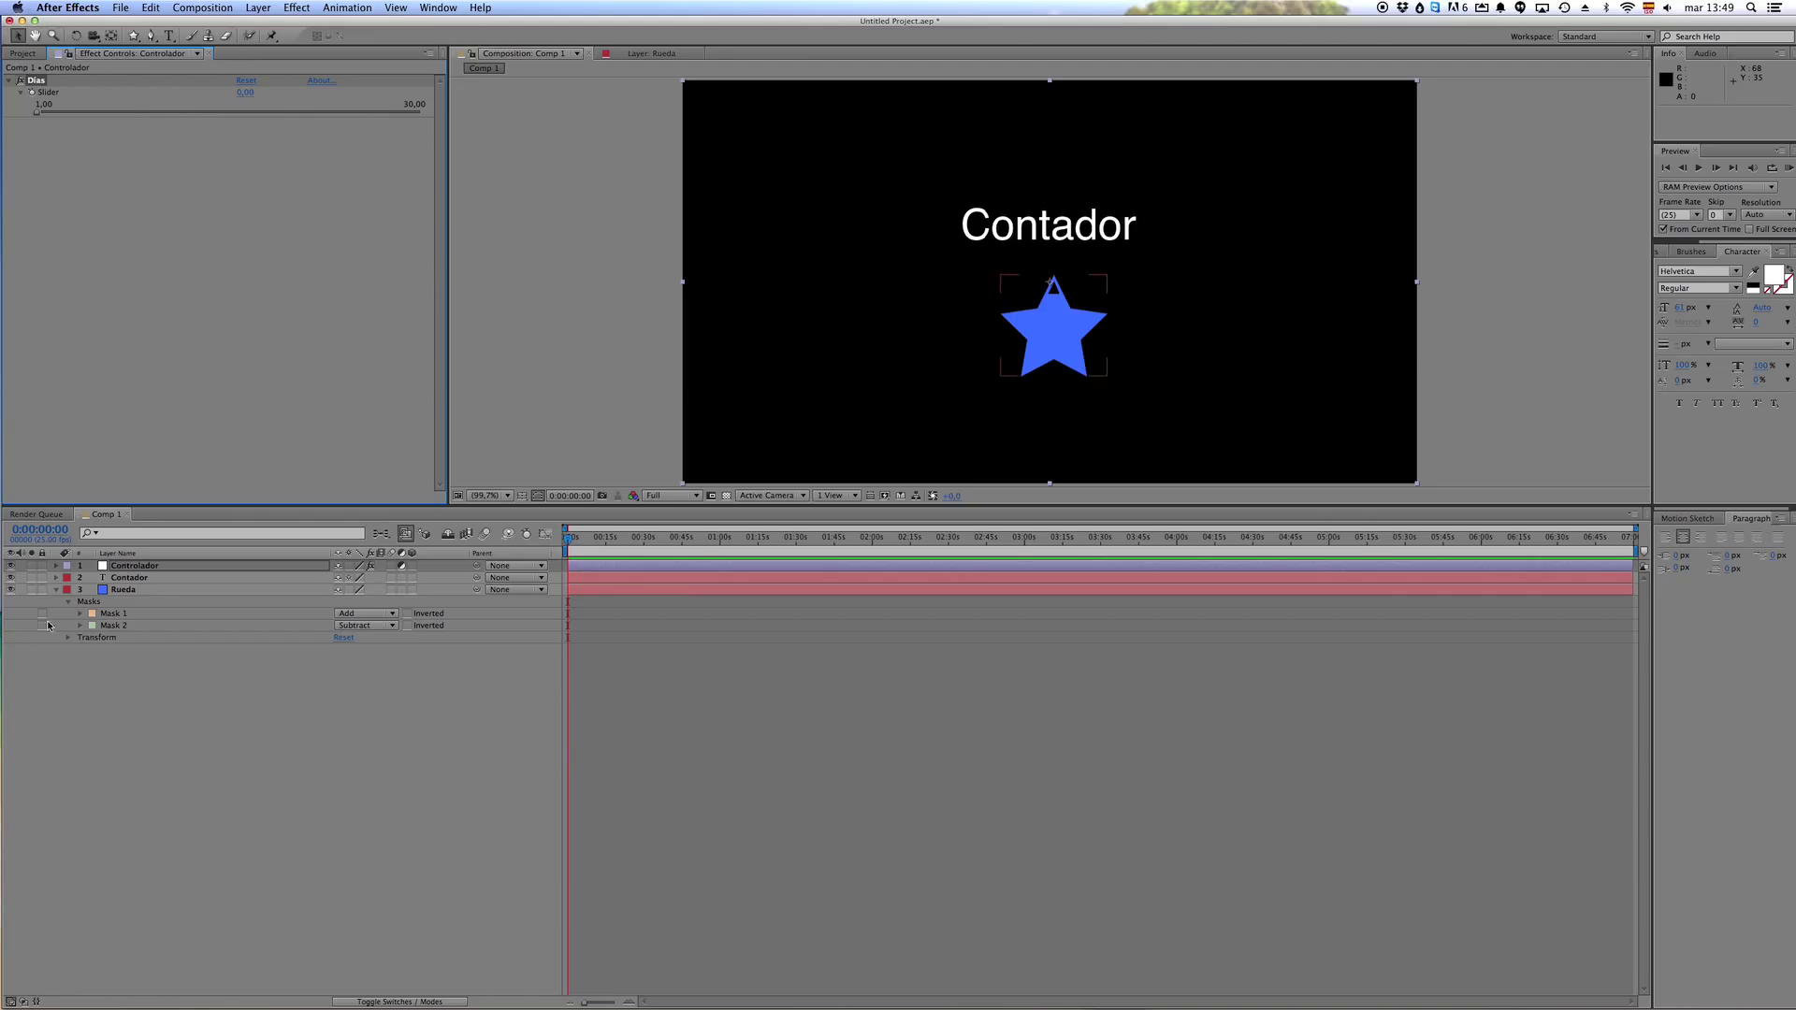
- Add an expression to Contador's Source Text and pick-whip it to Controlador's Dias slider
{"action": "left_click", "coordinate": [56, 577]}
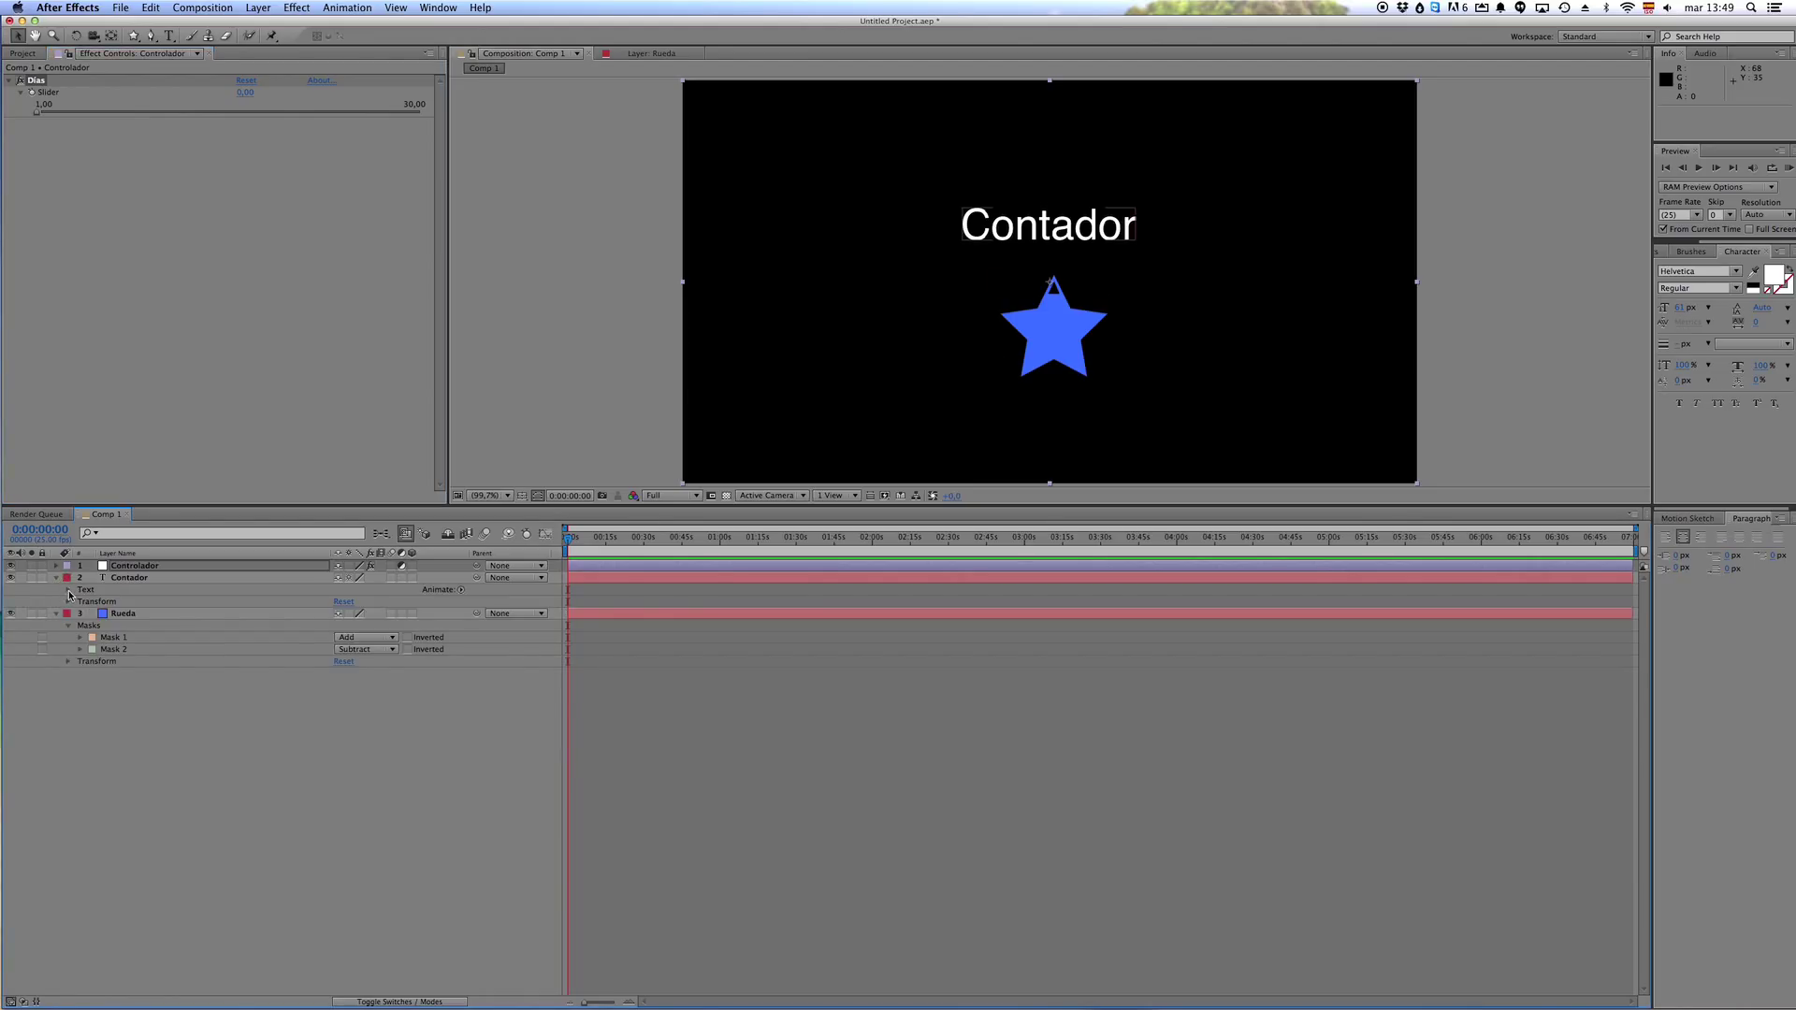
{"action": "left_click", "coordinate": [67, 589]}
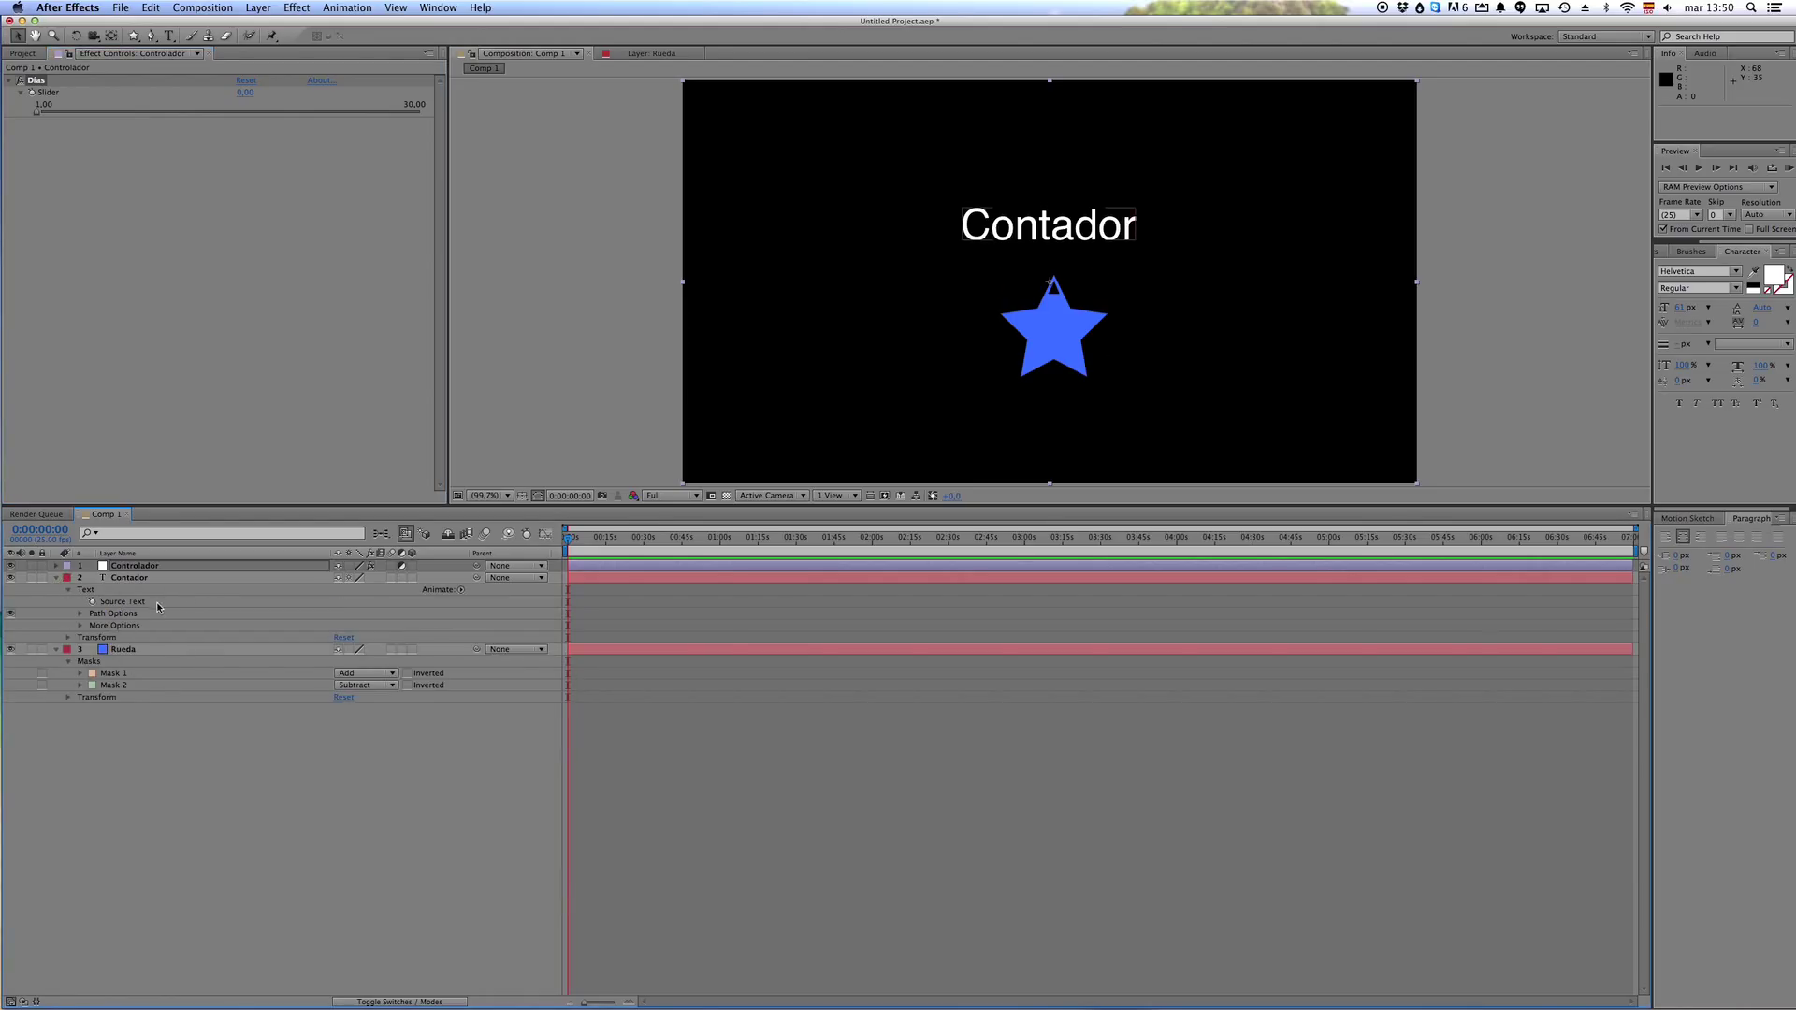
{"action": "left_click", "coordinate": [93, 601], "text": "alt"}
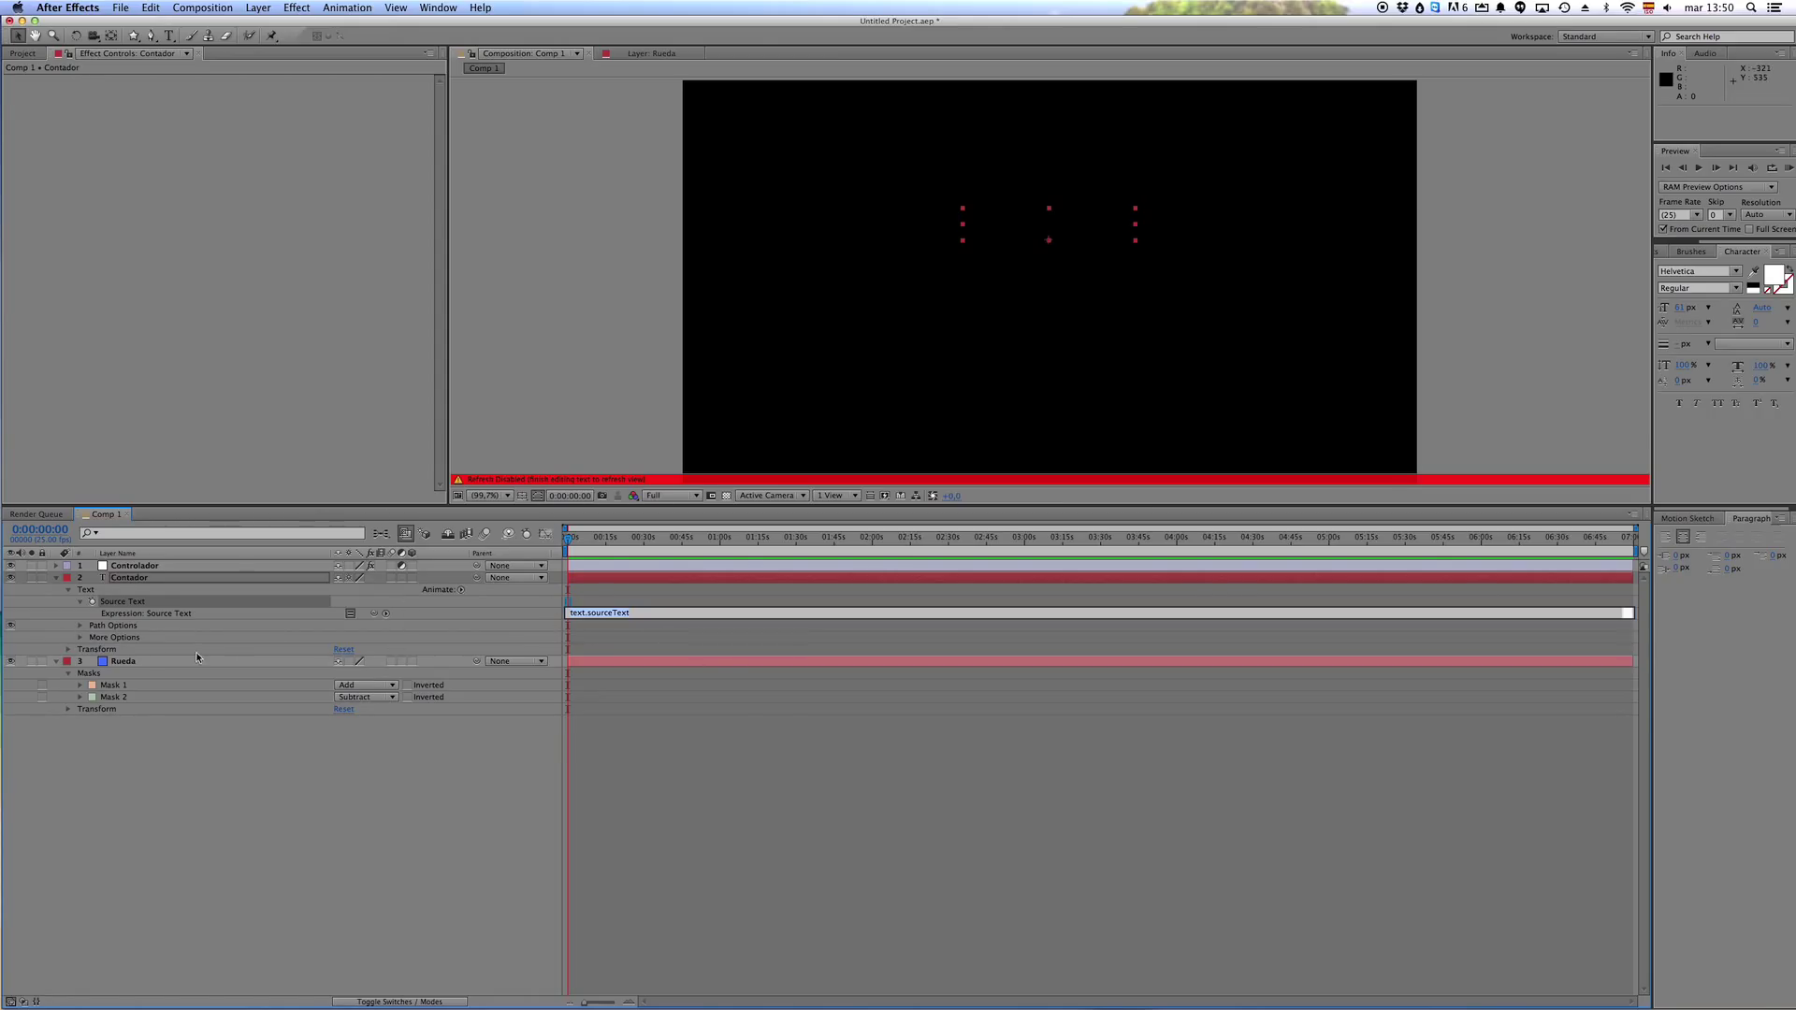
{"action": "left_click", "coordinate": [184, 566]}
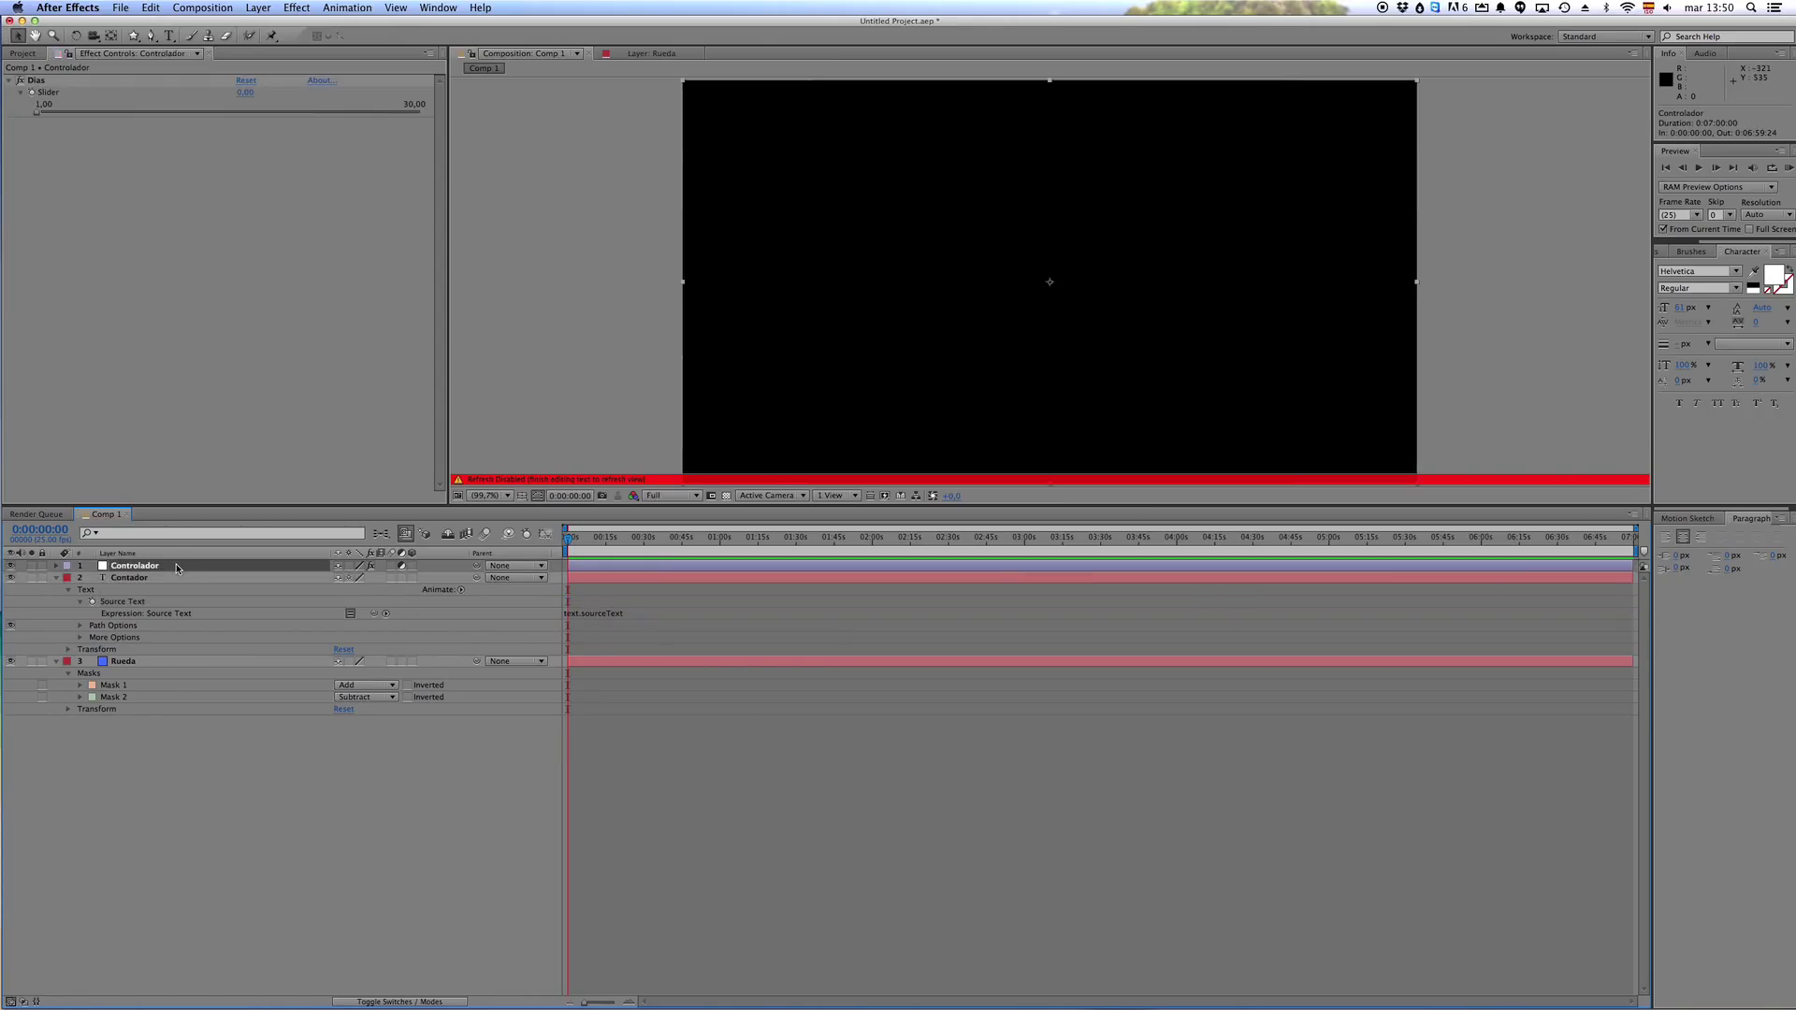
{"action": "left_click", "coordinate": [83, 65]}
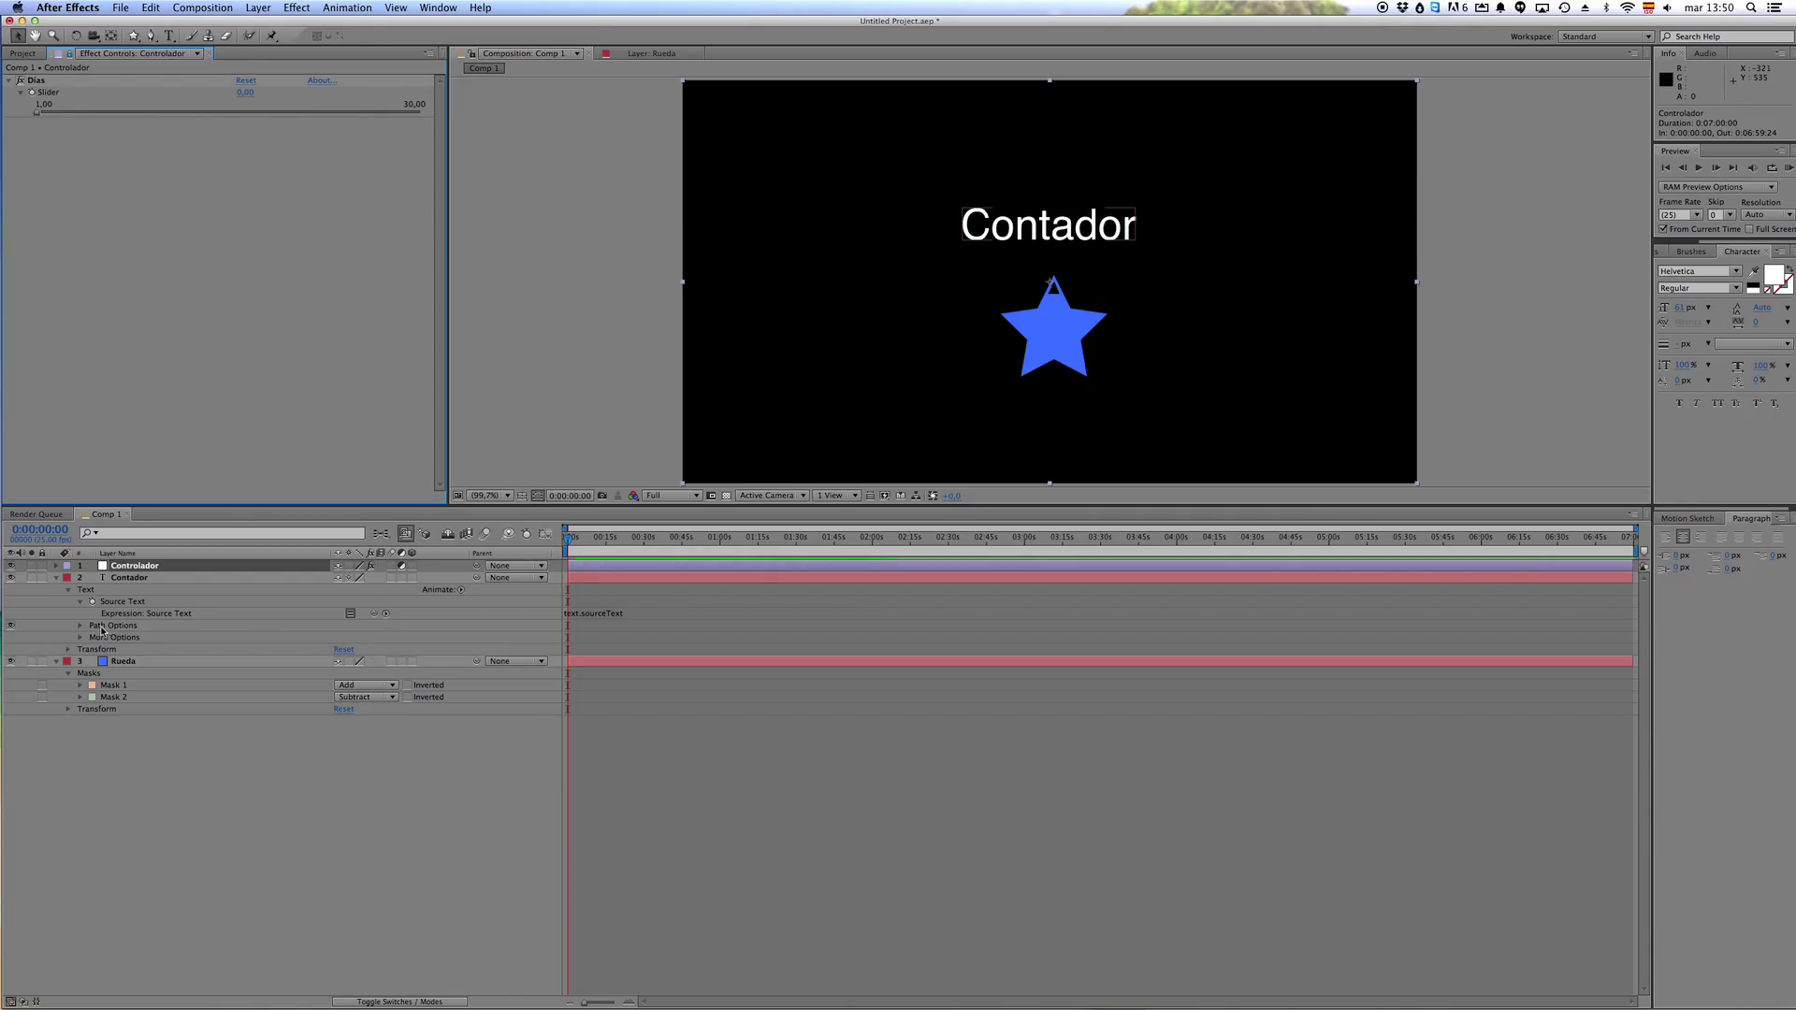
{"action": "left_click", "coordinate": [594, 613]}
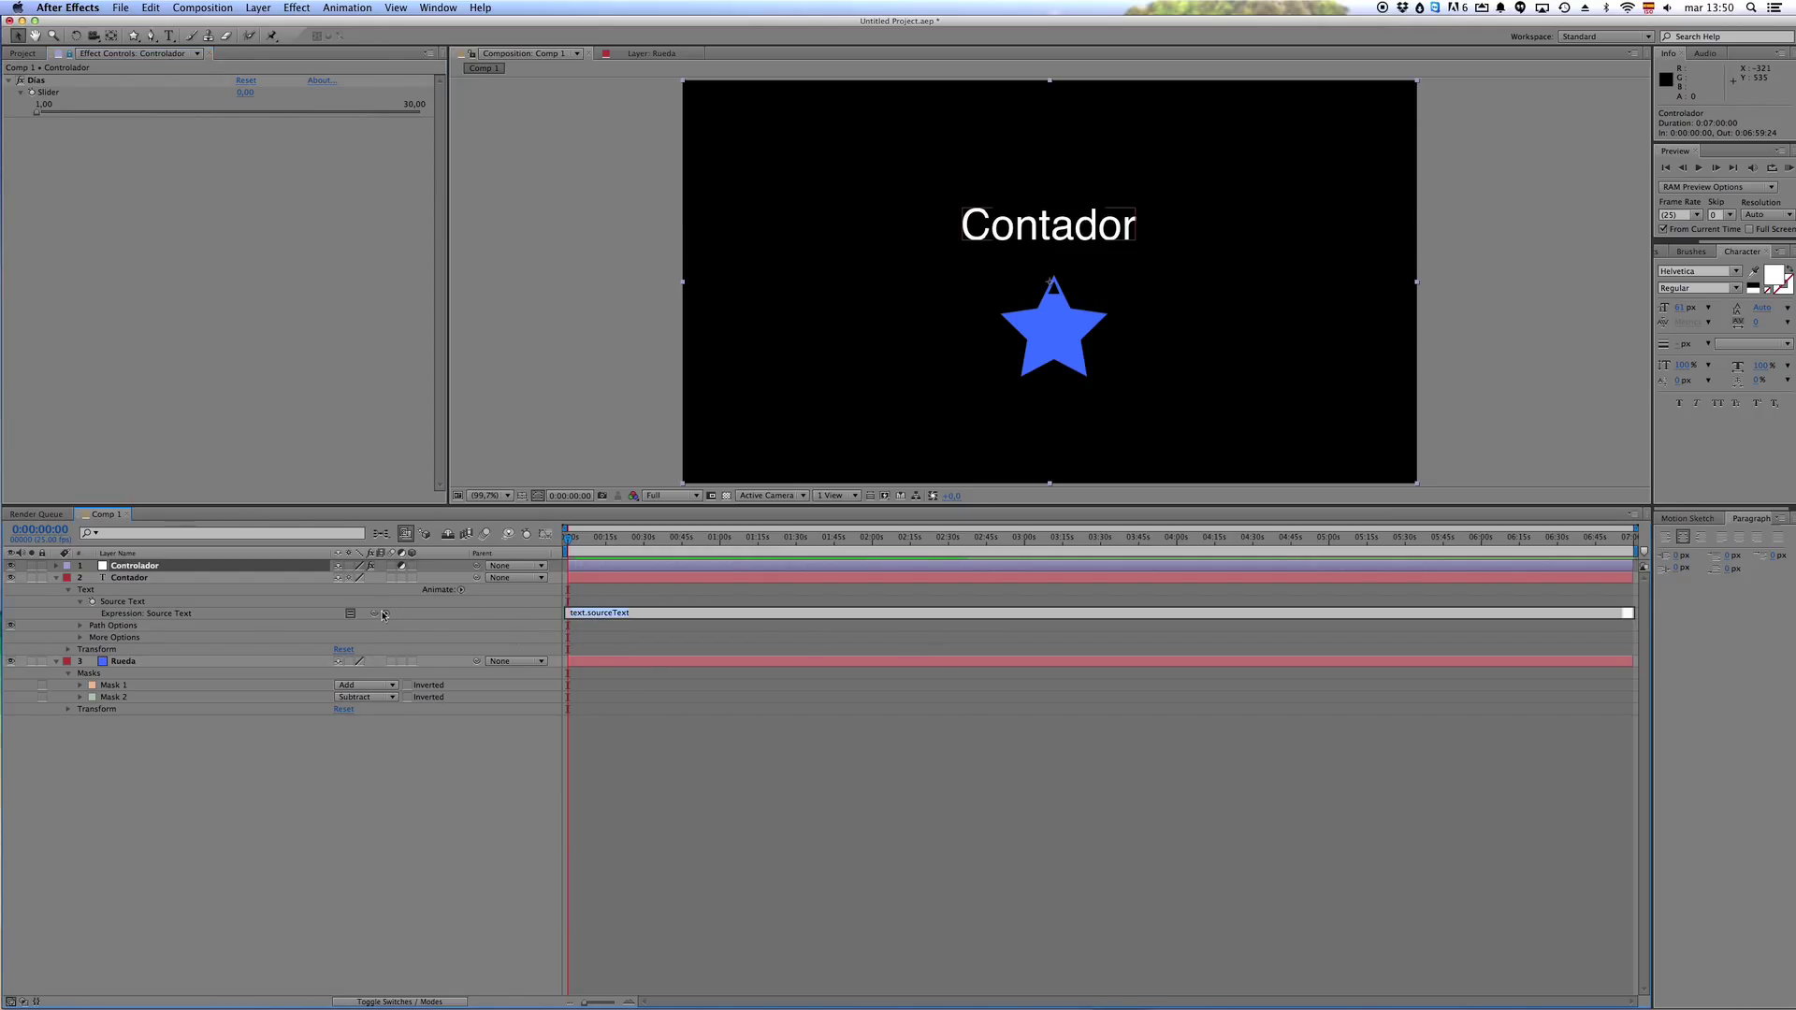
{"action": "mouse_move", "coordinate": [374, 613]}
{"action": "left_mouse_down"}
{"action": "mouse_move", "coordinate": [241, 203]}
{"action": "mouse_move", "coordinate": [44, 92]}
{"action": "left_mouse_up"}
- Commit the expression, sweep Dias up to 30 to test the counter, and leave it at 1
{"action": "left_click", "coordinate": [451, 831]}
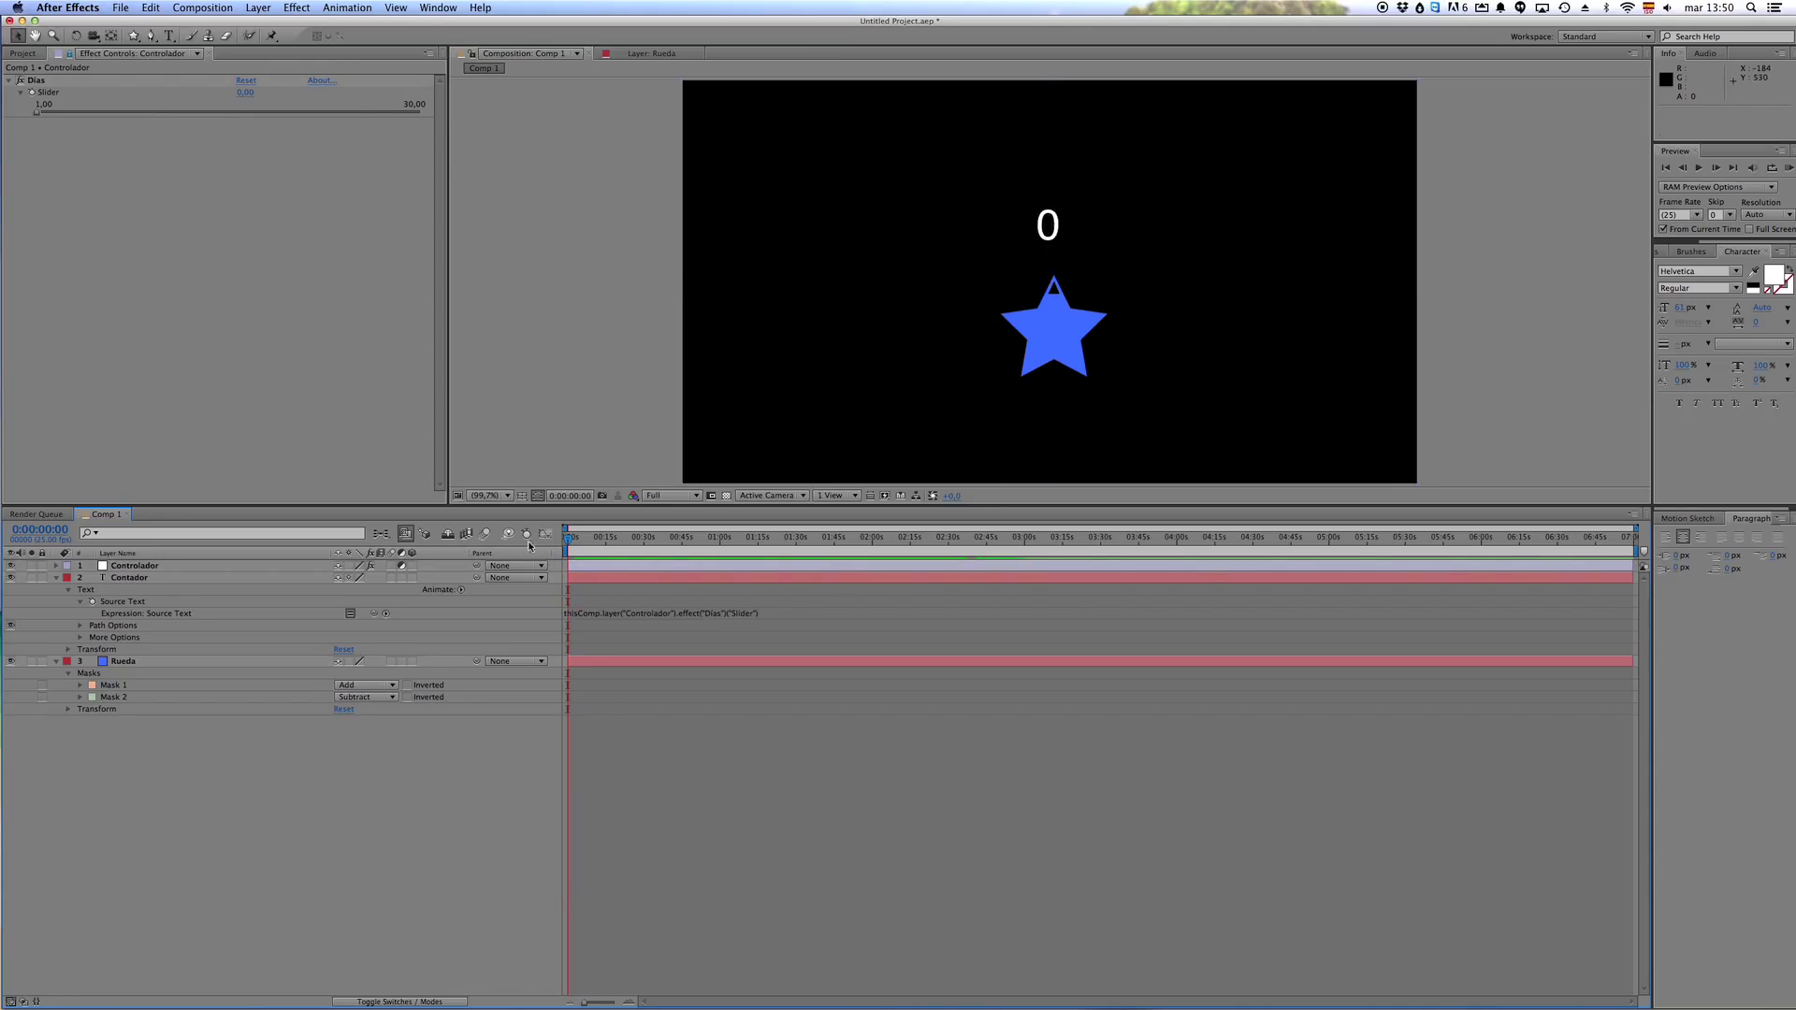
{"action": "left_click_drag", "start_coordinate": [37, 113], "coordinate": [384, 126]}
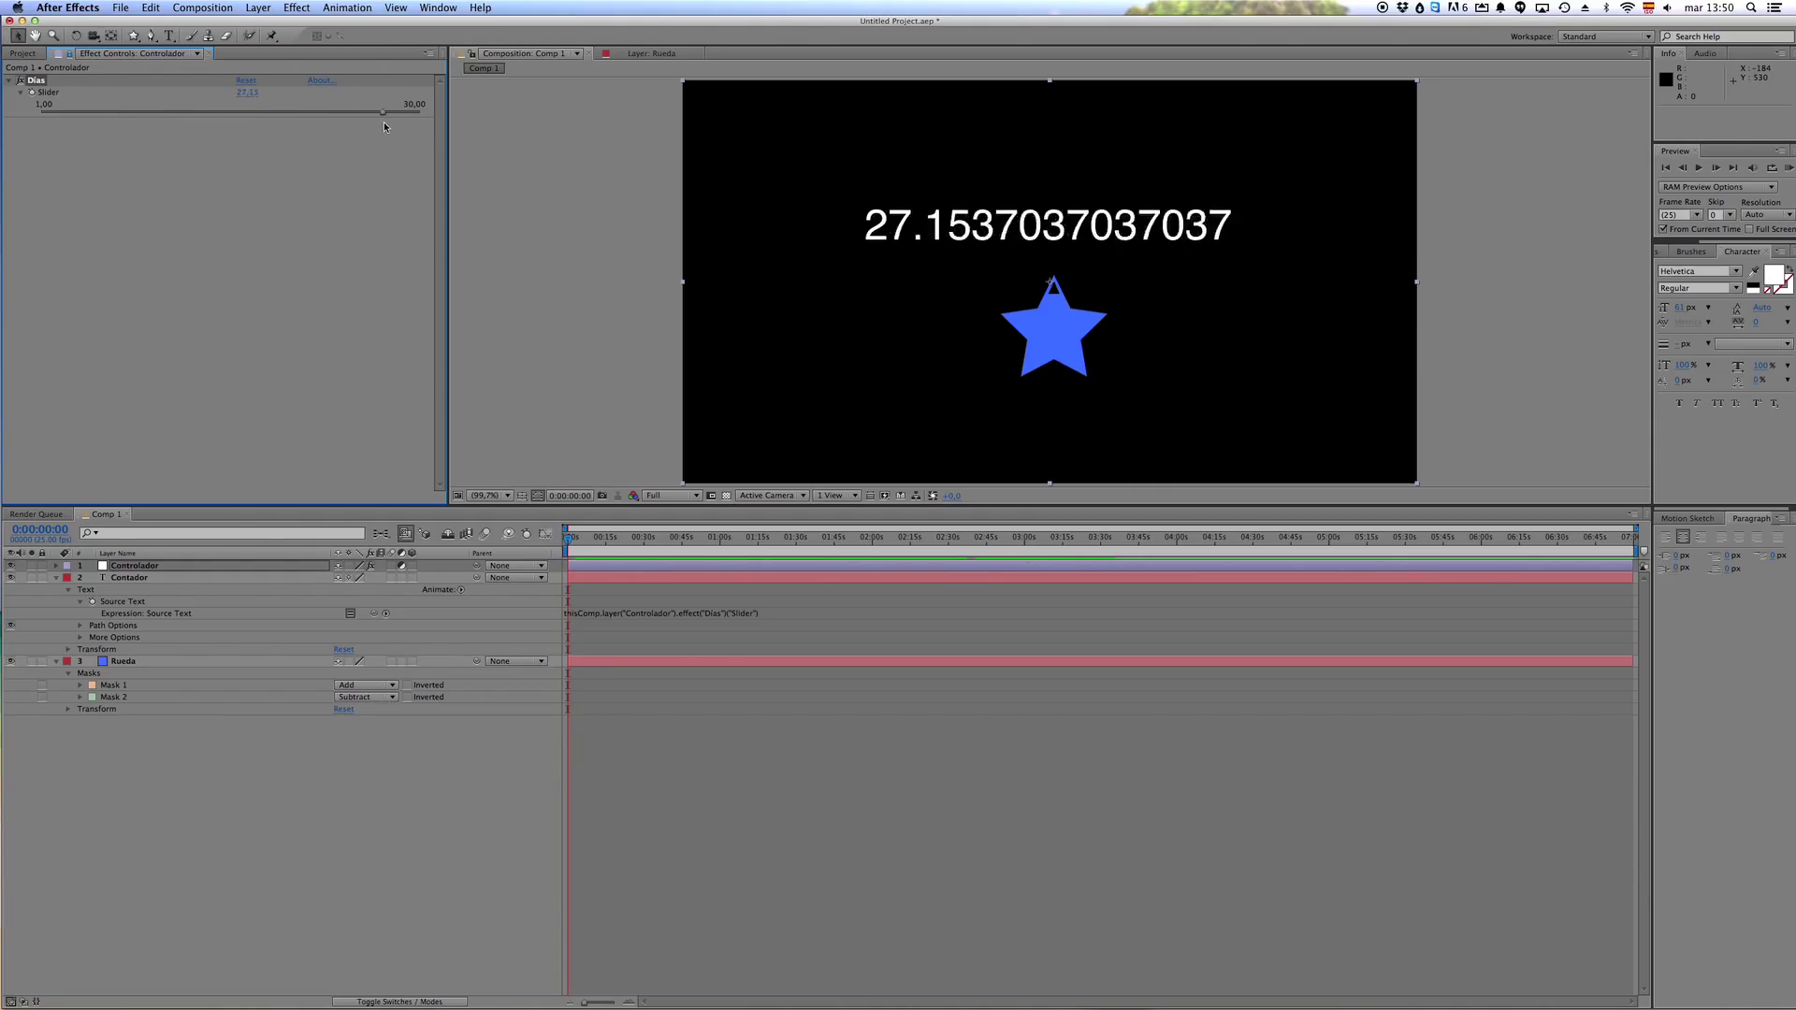
{"action": "mouse_move", "coordinate": [384, 126]}
{"action": "left_mouse_down"}
{"action": "mouse_move", "coordinate": [3, 121]}
{"action": "mouse_move", "coordinate": [124, 118]}
{"action": "left_mouse_up"}
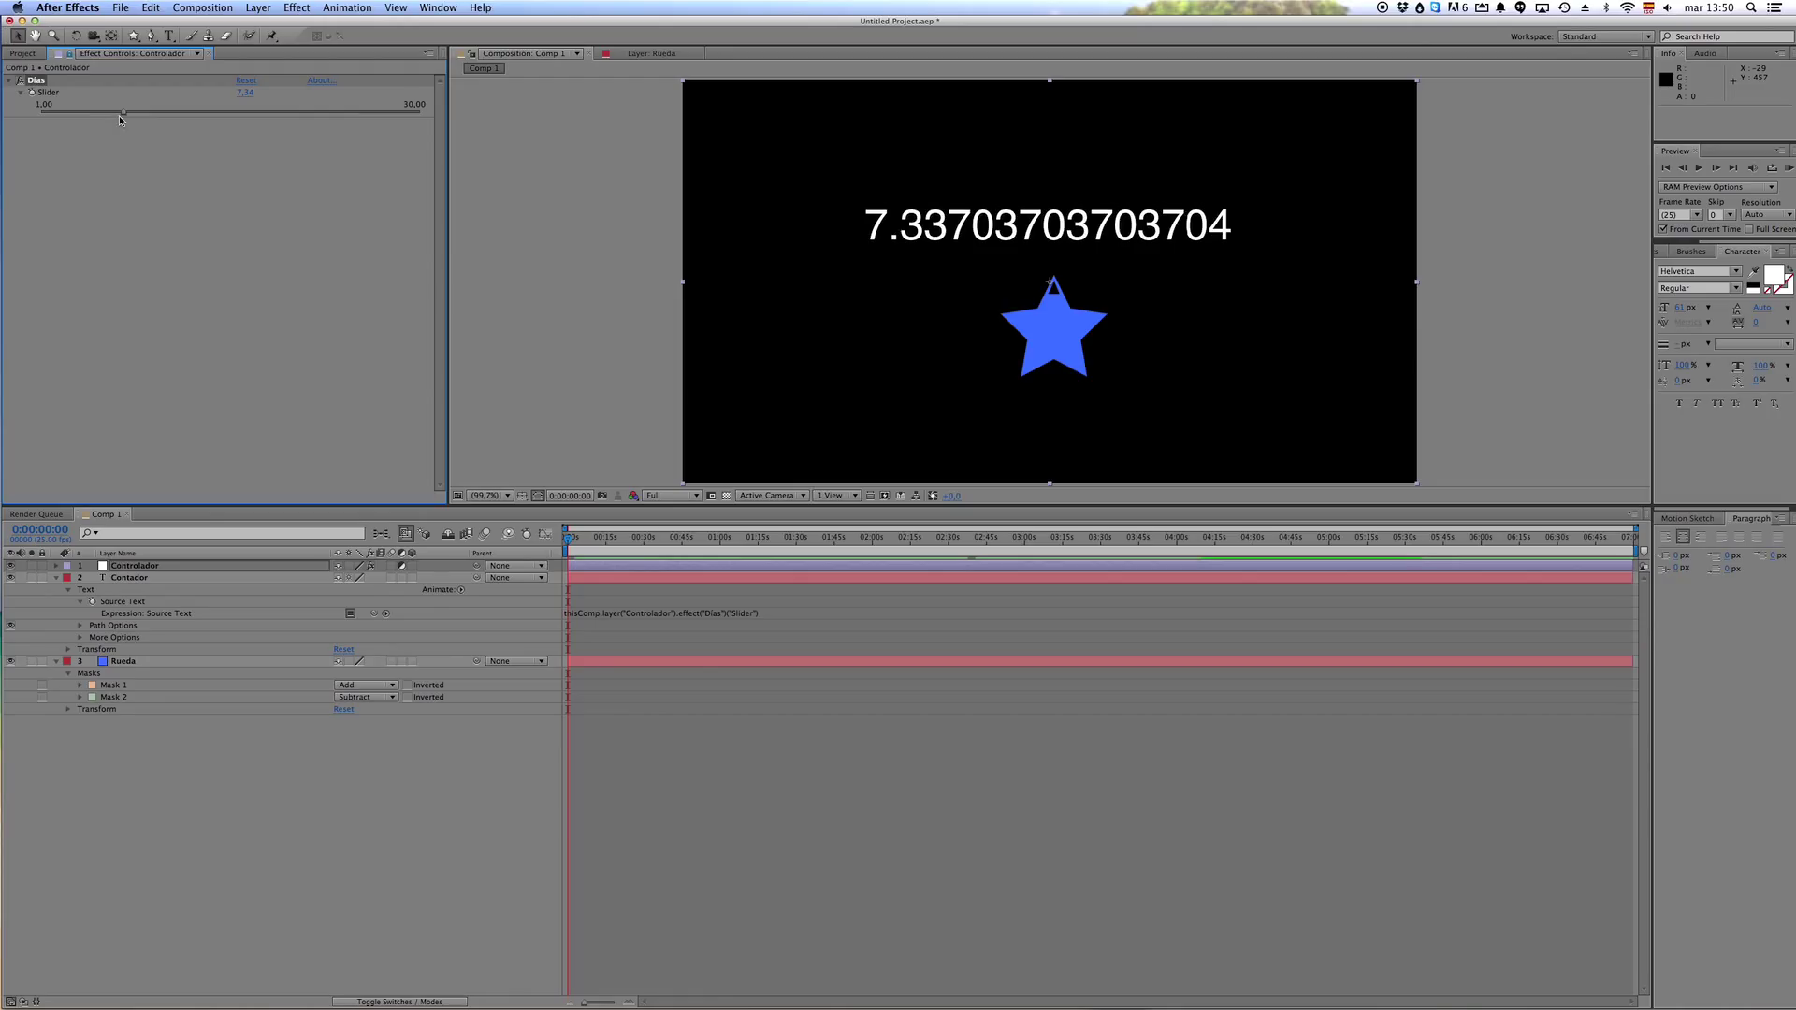
{"action": "left_click_drag", "start_coordinate": [123, 116], "coordinate": [28, 118]}
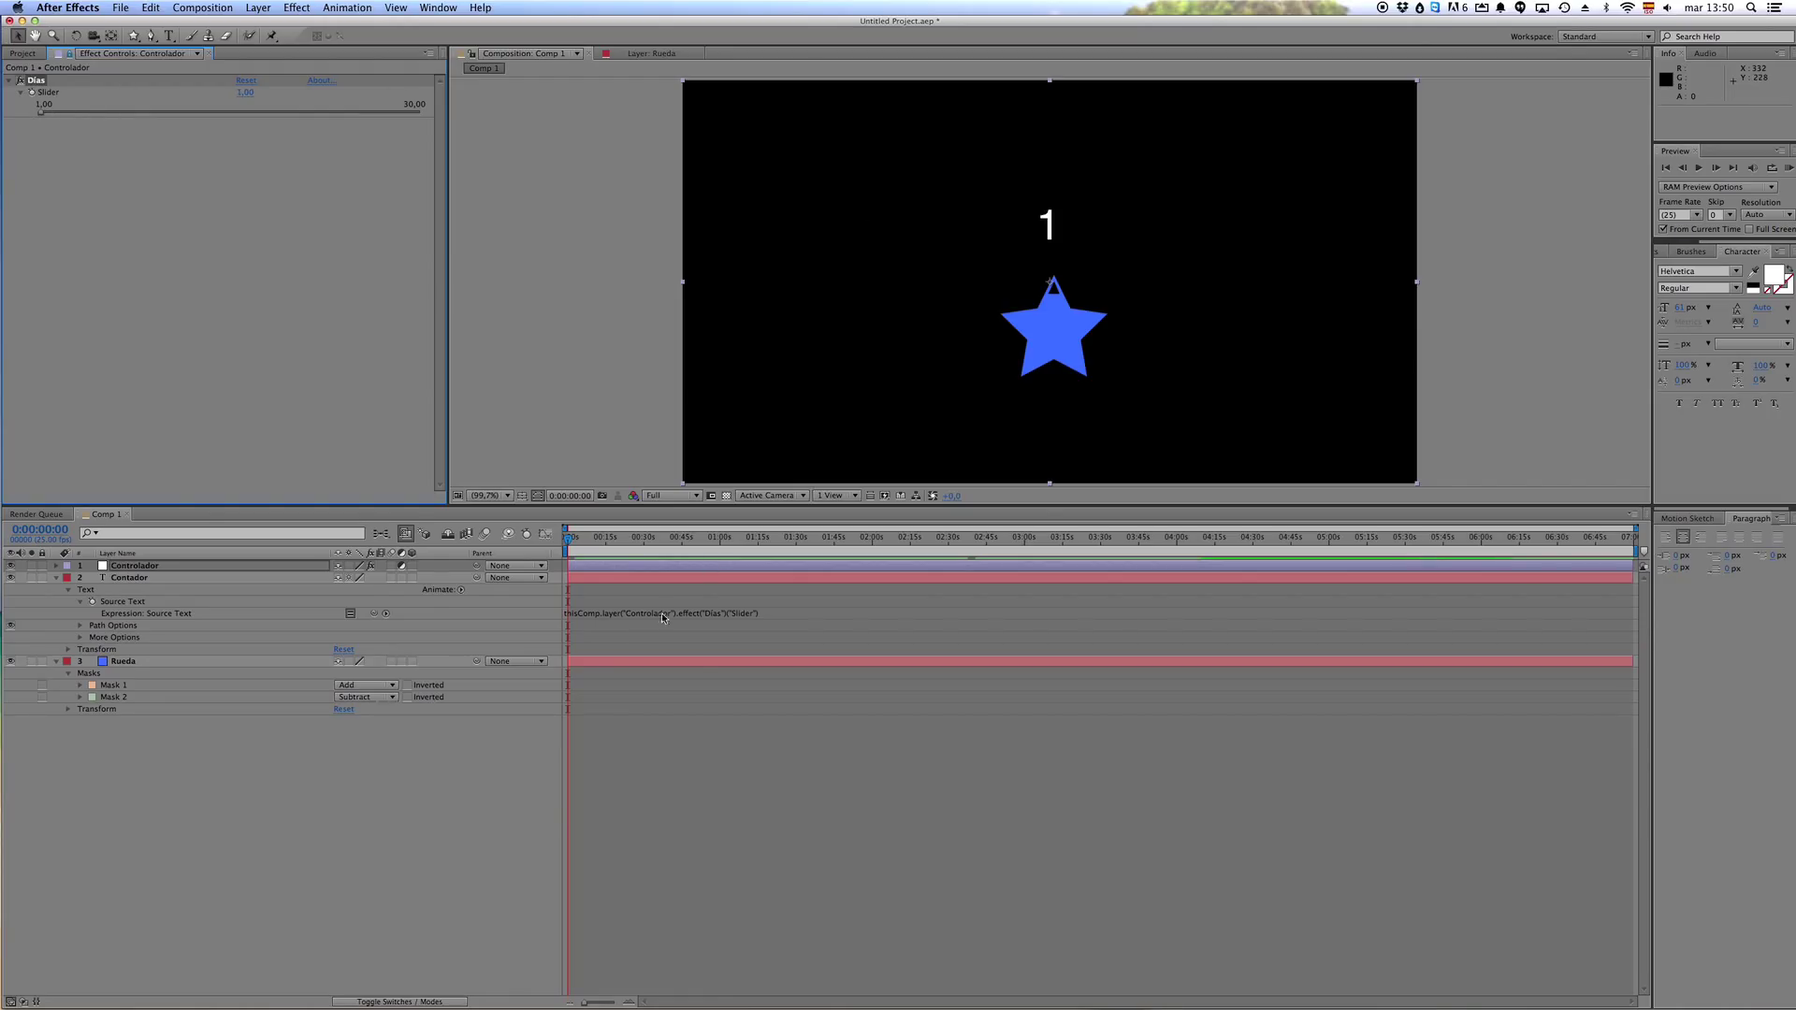
{"action": "left_click", "coordinate": [624, 614]}
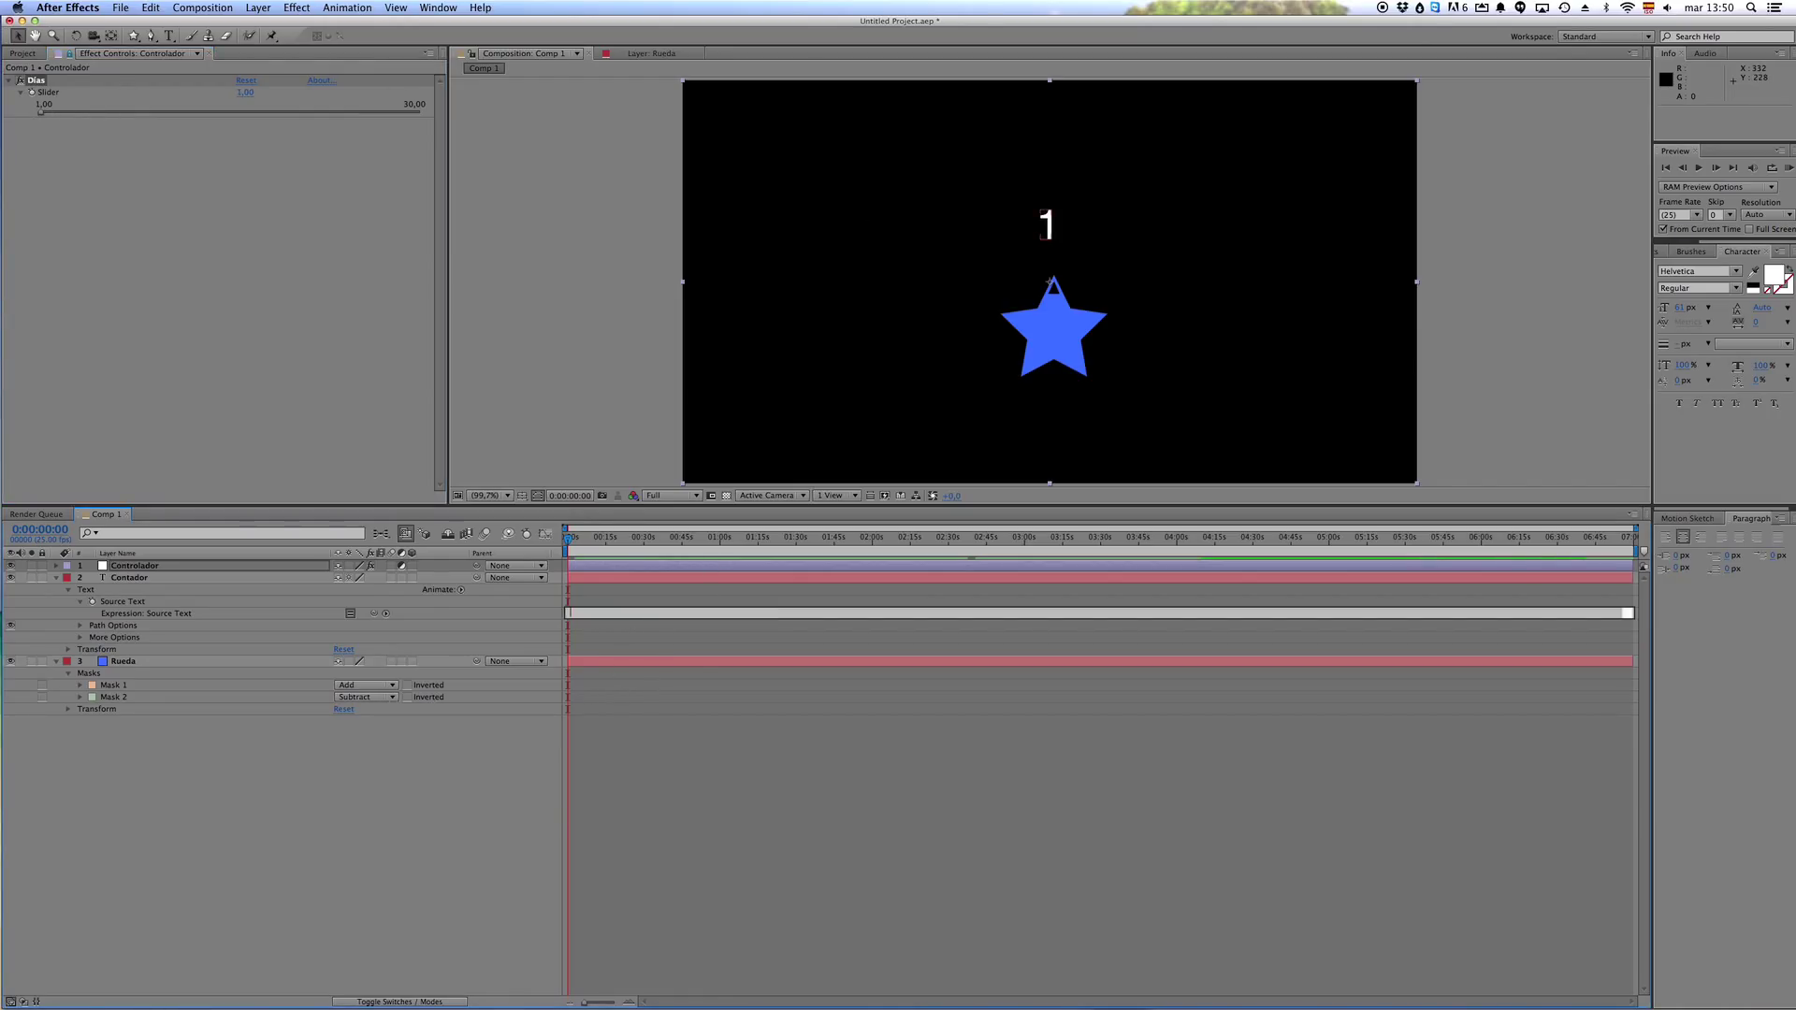
- Wrap Contador's Dias slider reference in Math.round(), which leaves a missing ')' error
{"action": "left_click", "coordinate": [389, 618]}
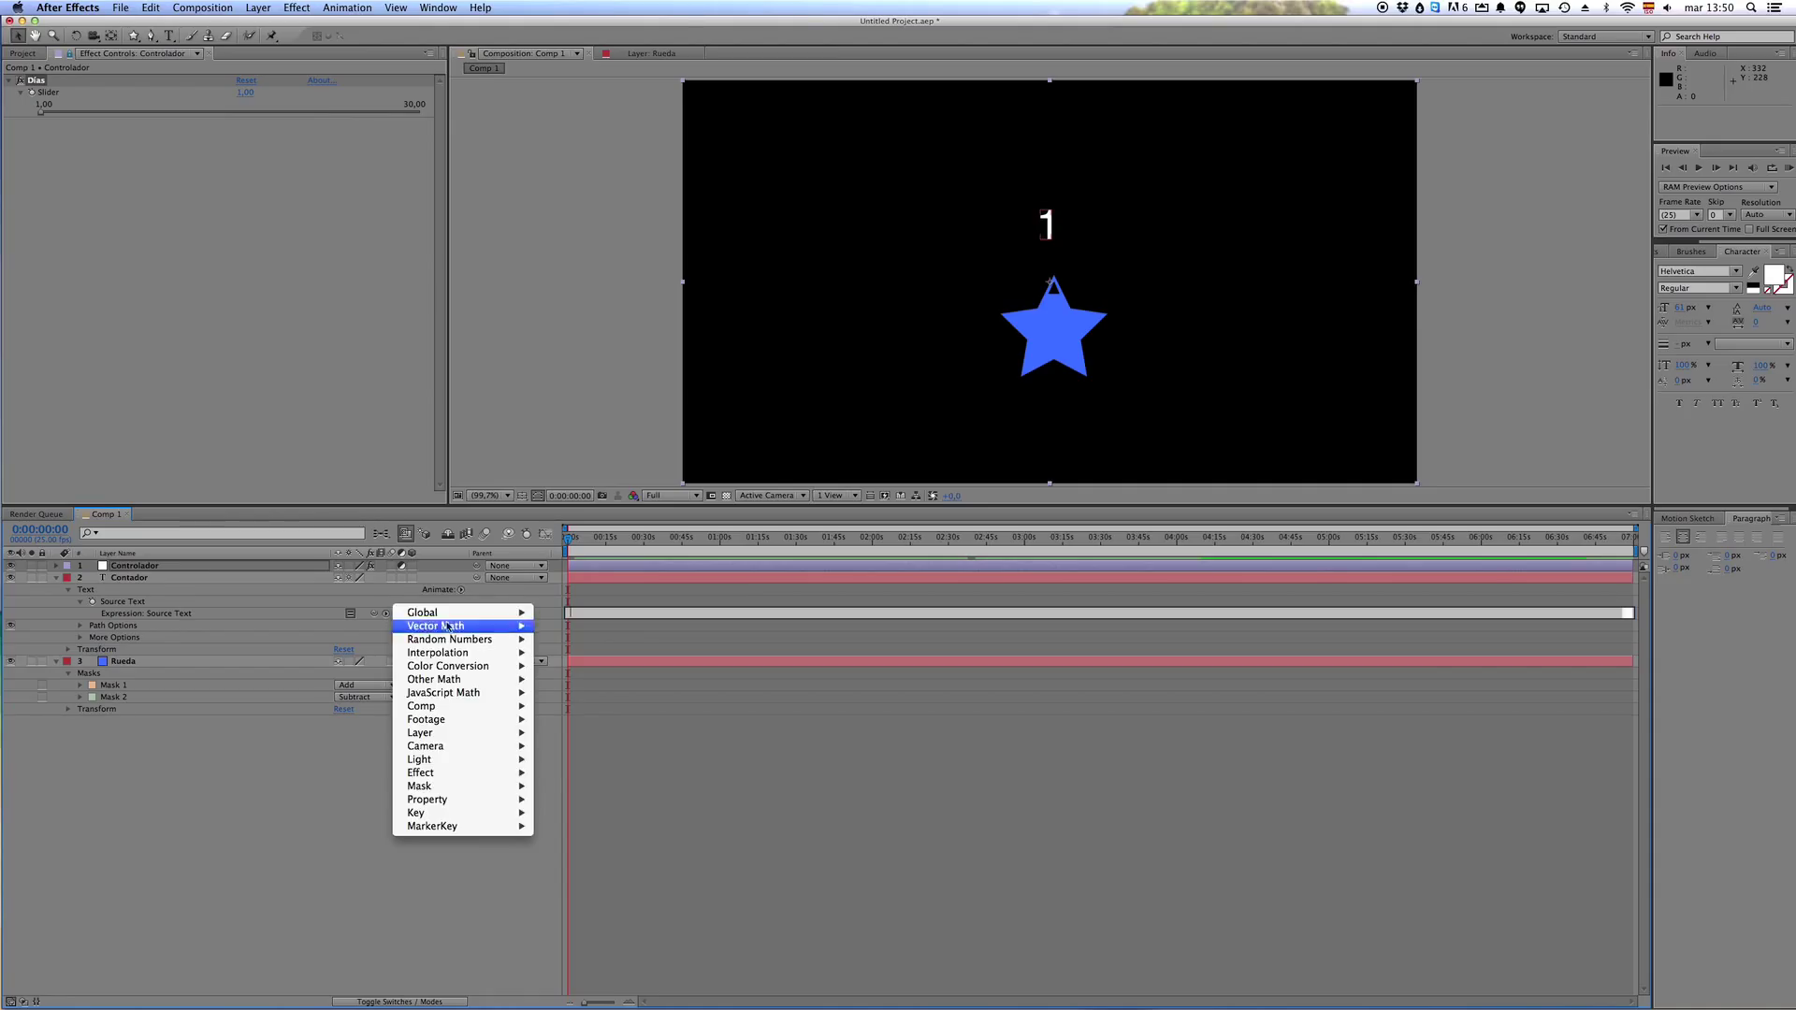
{"action": "mouse_move", "coordinate": [453, 695]}
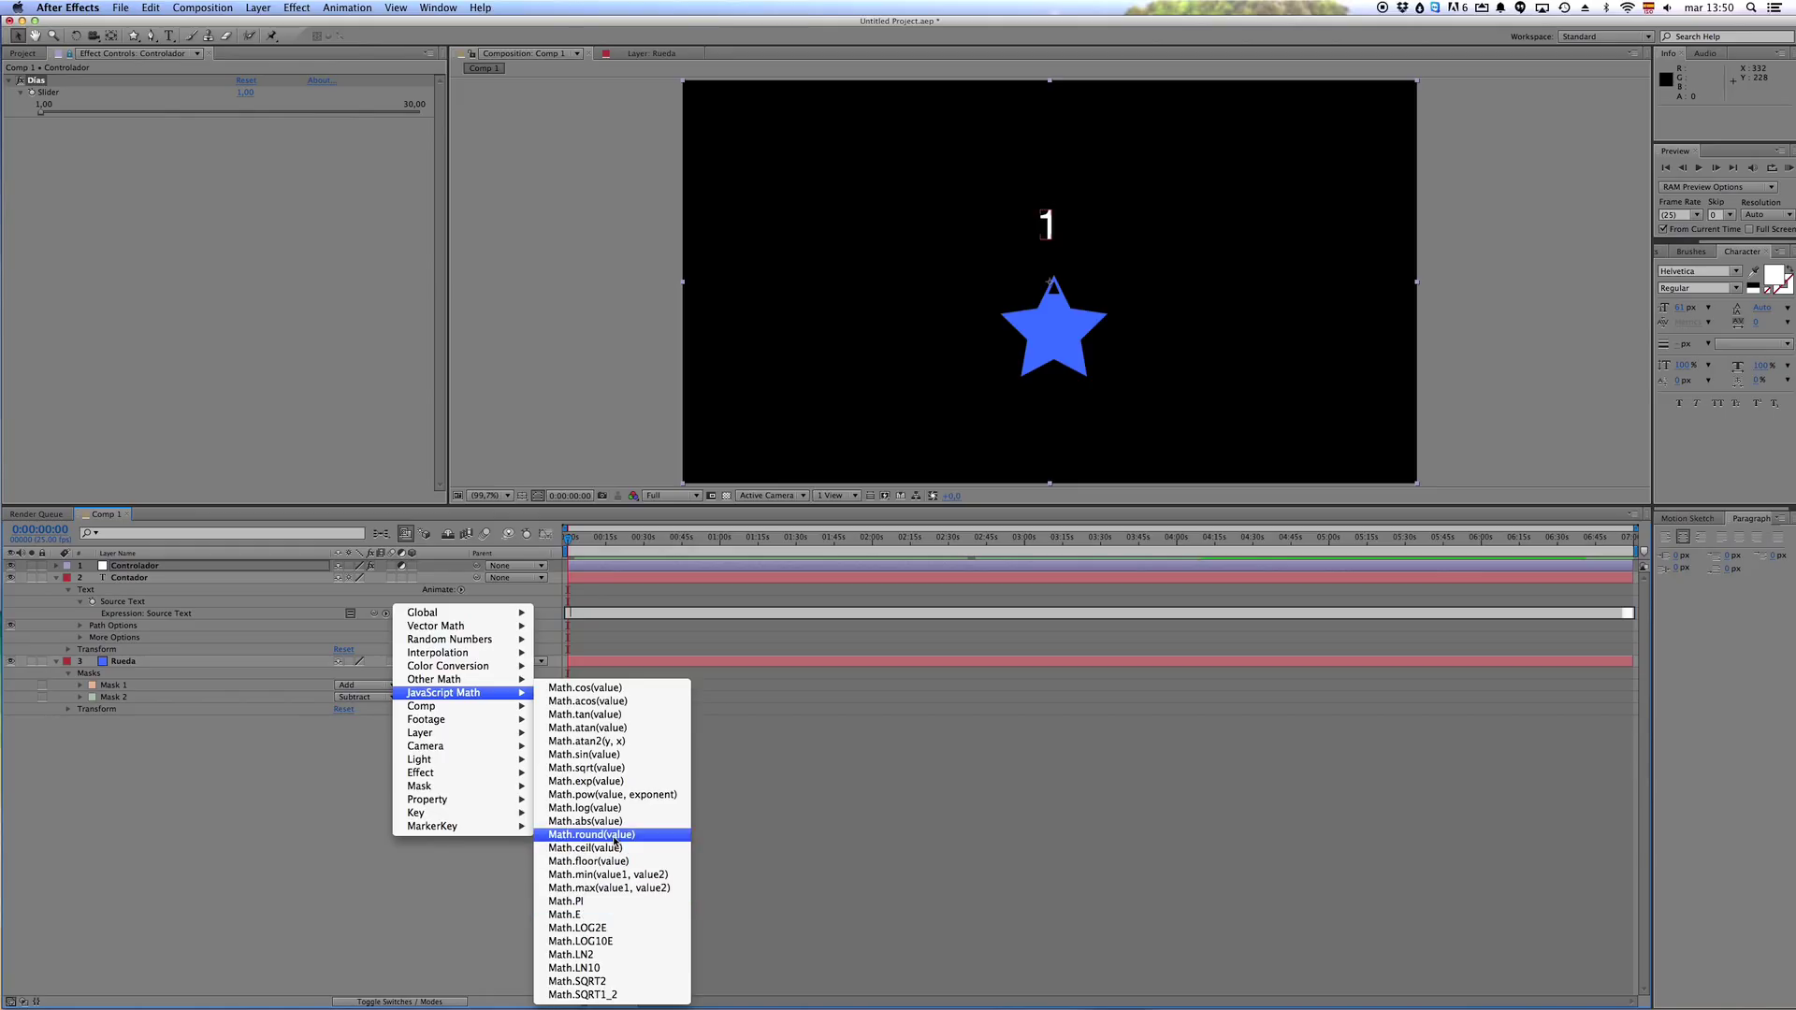
{"action": "left_click", "coordinate": [615, 837]}
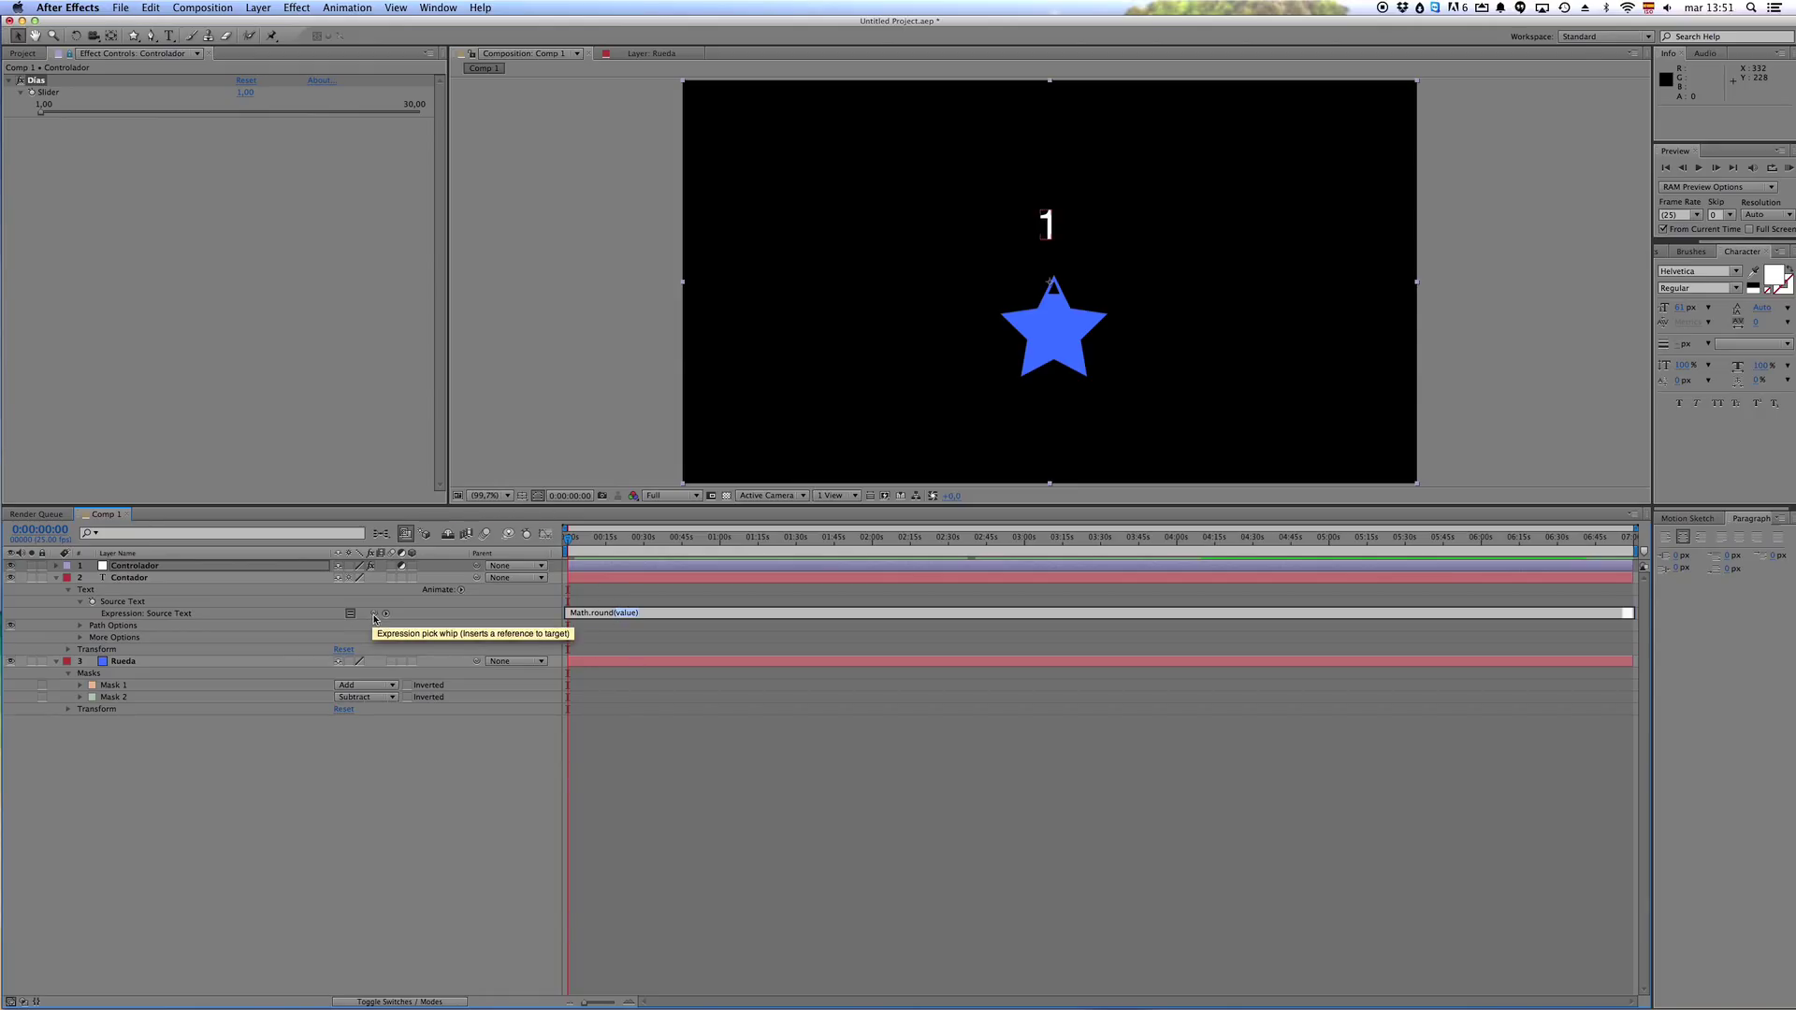
{"action": "left_click_drag", "start_coordinate": [374, 617], "coordinate": [72, 97]}
{"action": "left_click", "coordinate": [272, 979]}
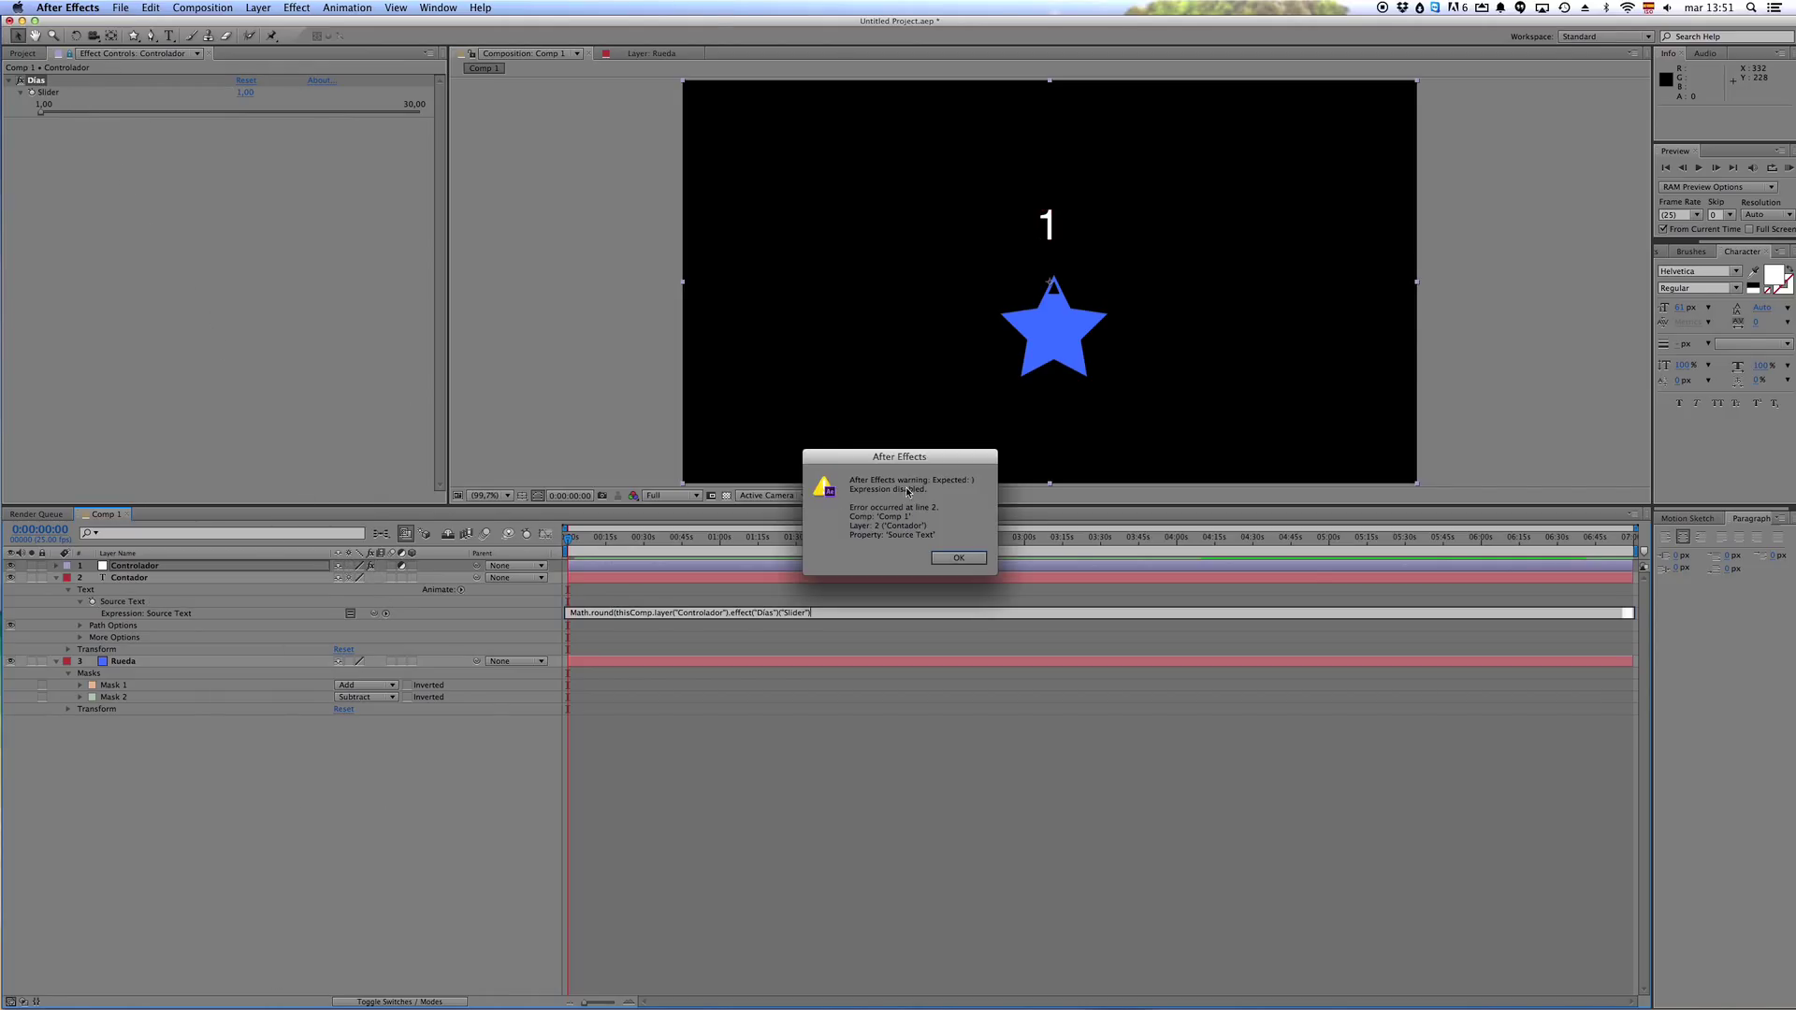
- Fix the Math.round expression by relinking its argument to Dias, then test Dias up to 30
{"action": "left_click", "coordinate": [956, 559]}
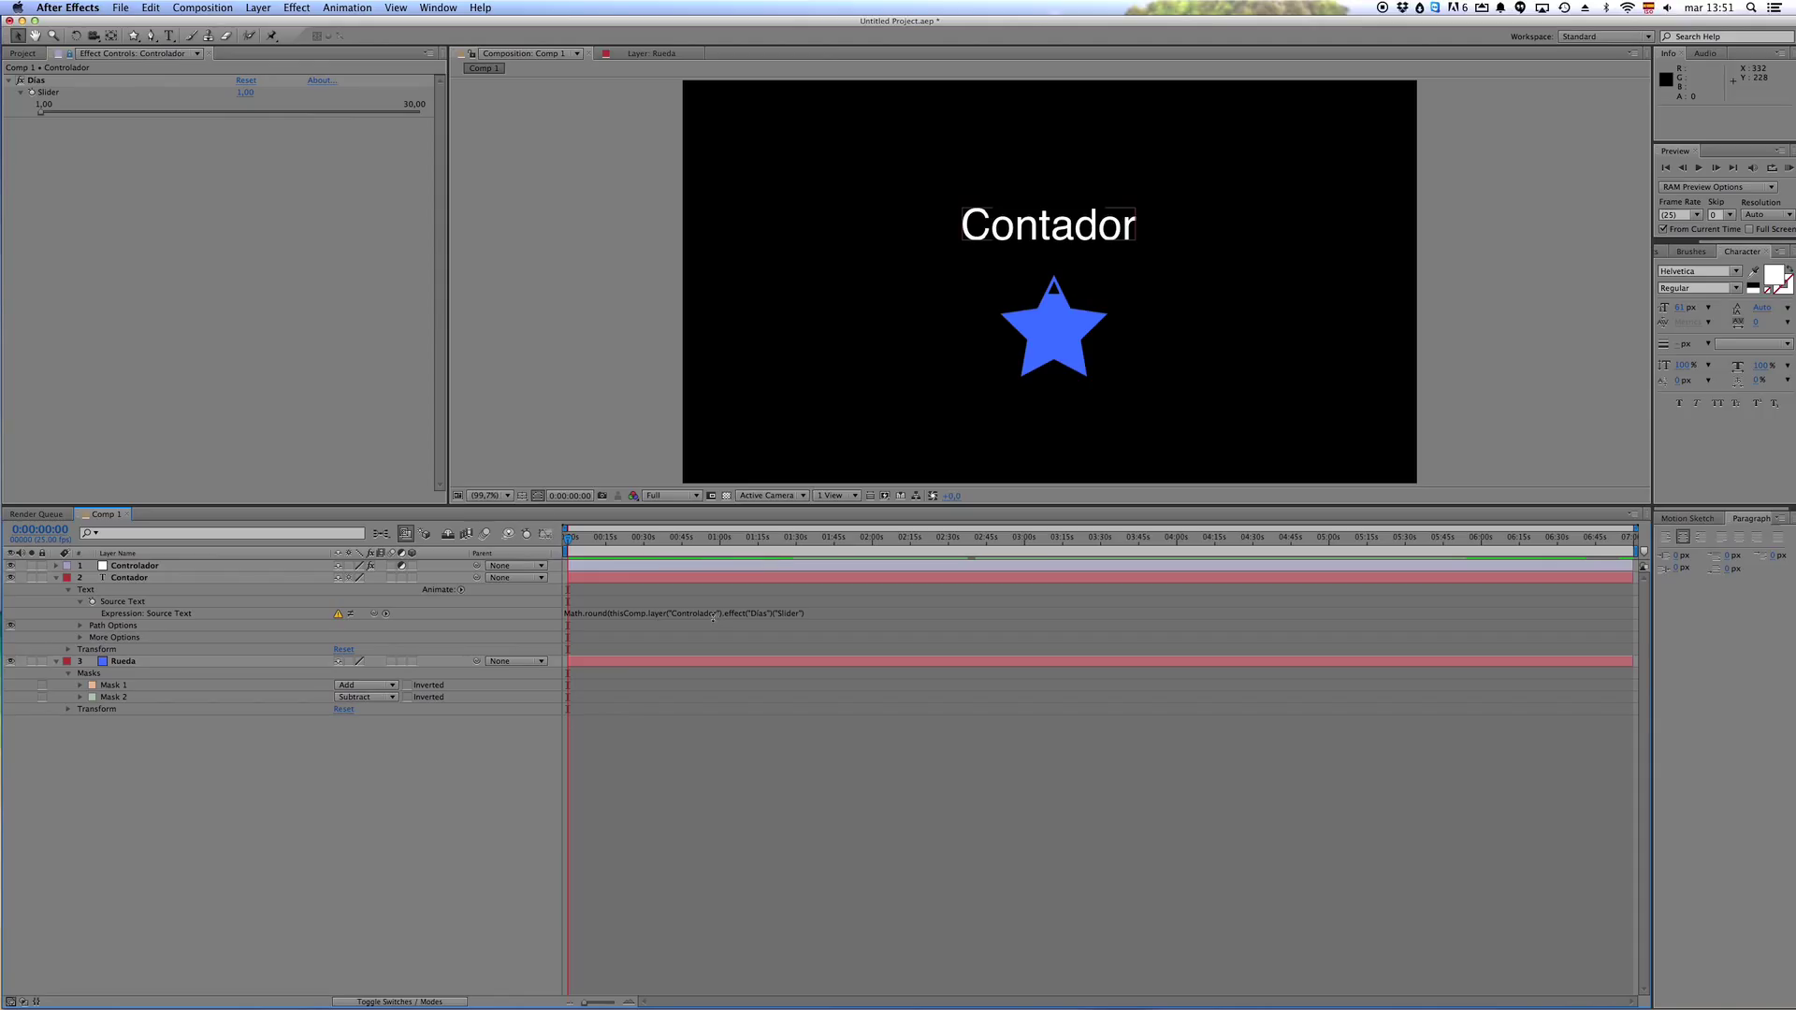
{"action": "left_click", "coordinate": [712, 614]}
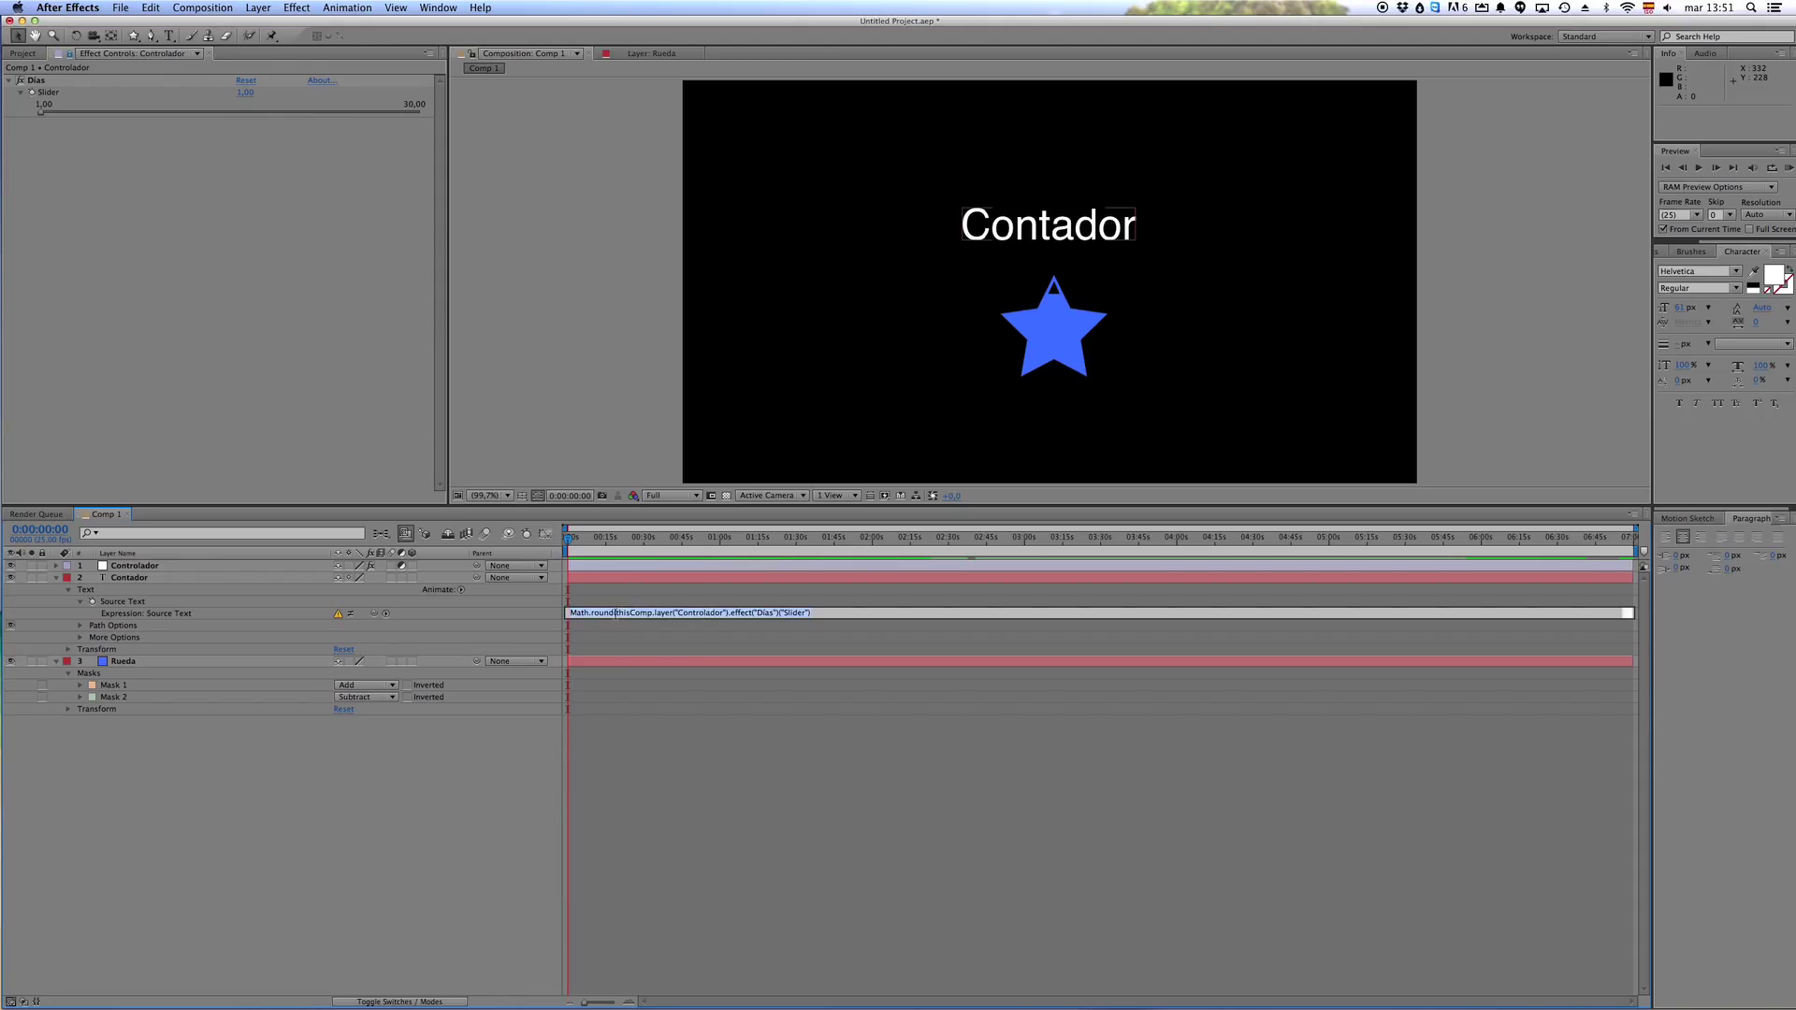
{"action": "left_click", "coordinate": [616, 613]}
{"action": "left_click_drag", "start_coordinate": [615, 613], "coordinate": [841, 613]}
{"action": "left_click_drag", "start_coordinate": [374, 613], "coordinate": [52, 97]}
{"action": "left_click", "coordinate": [290, 398]}
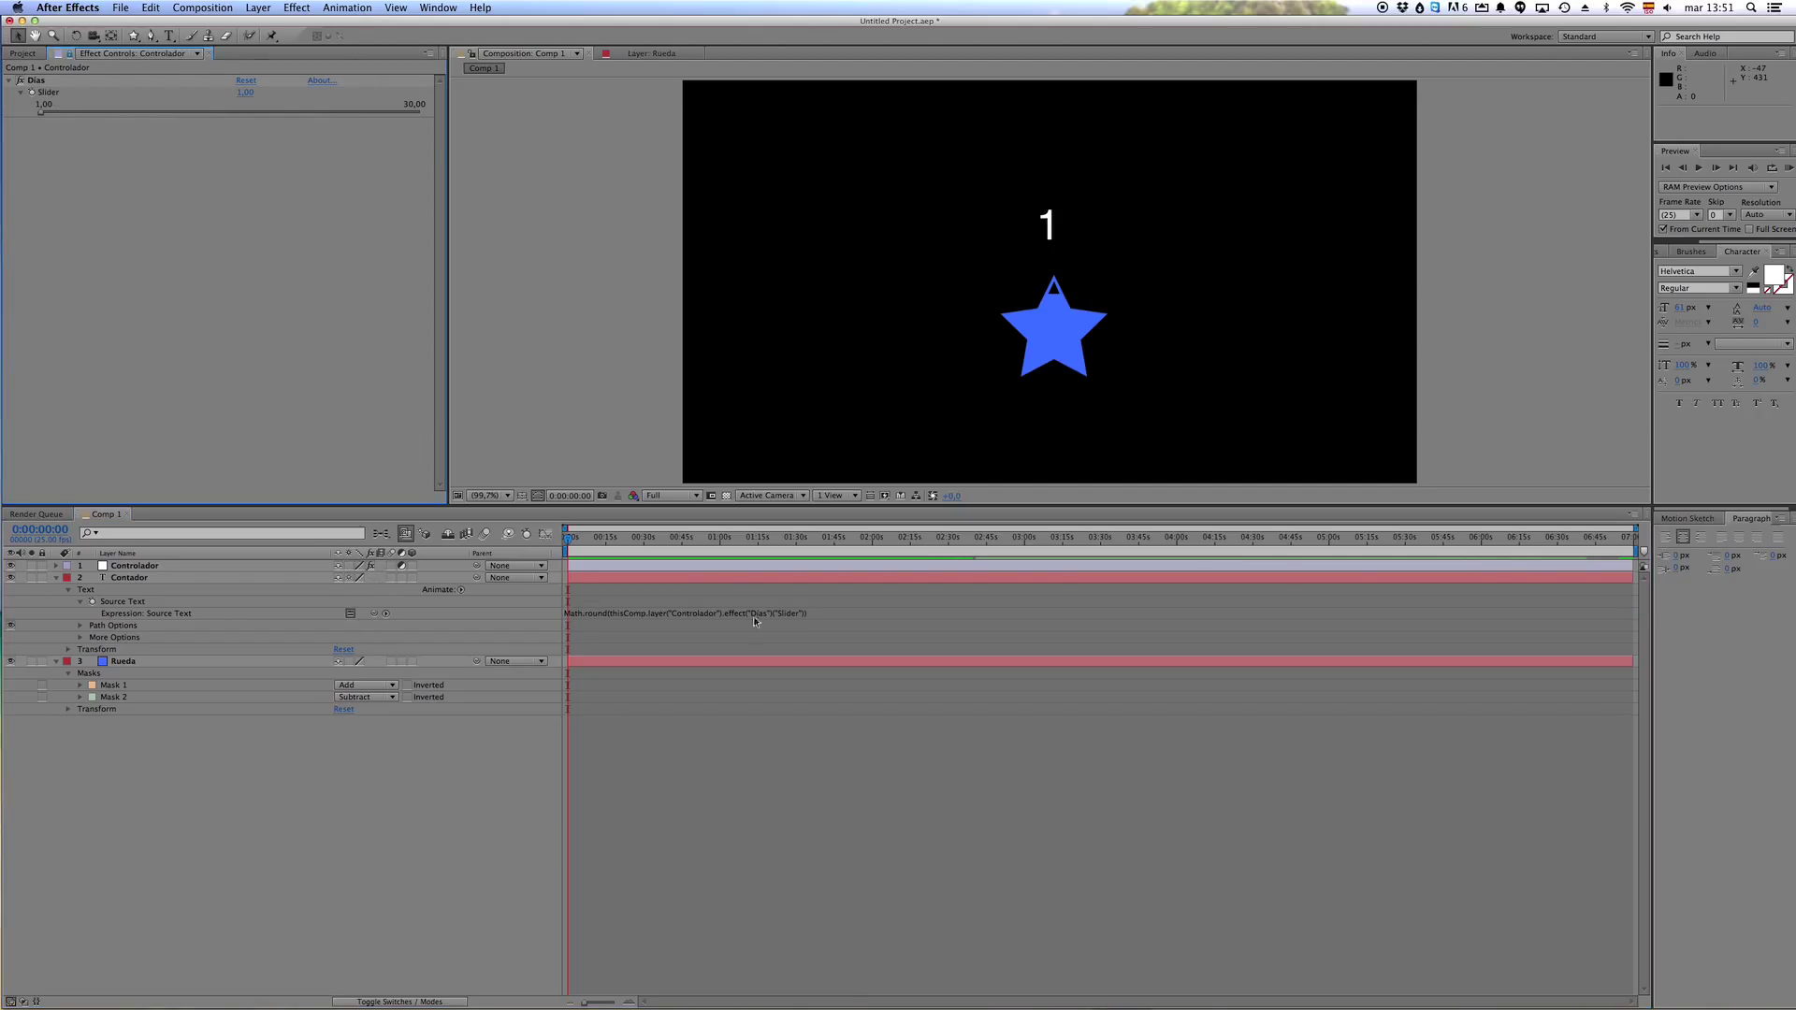
{"action": "left_click_drag", "start_coordinate": [42, 113], "coordinate": [252, 117]}
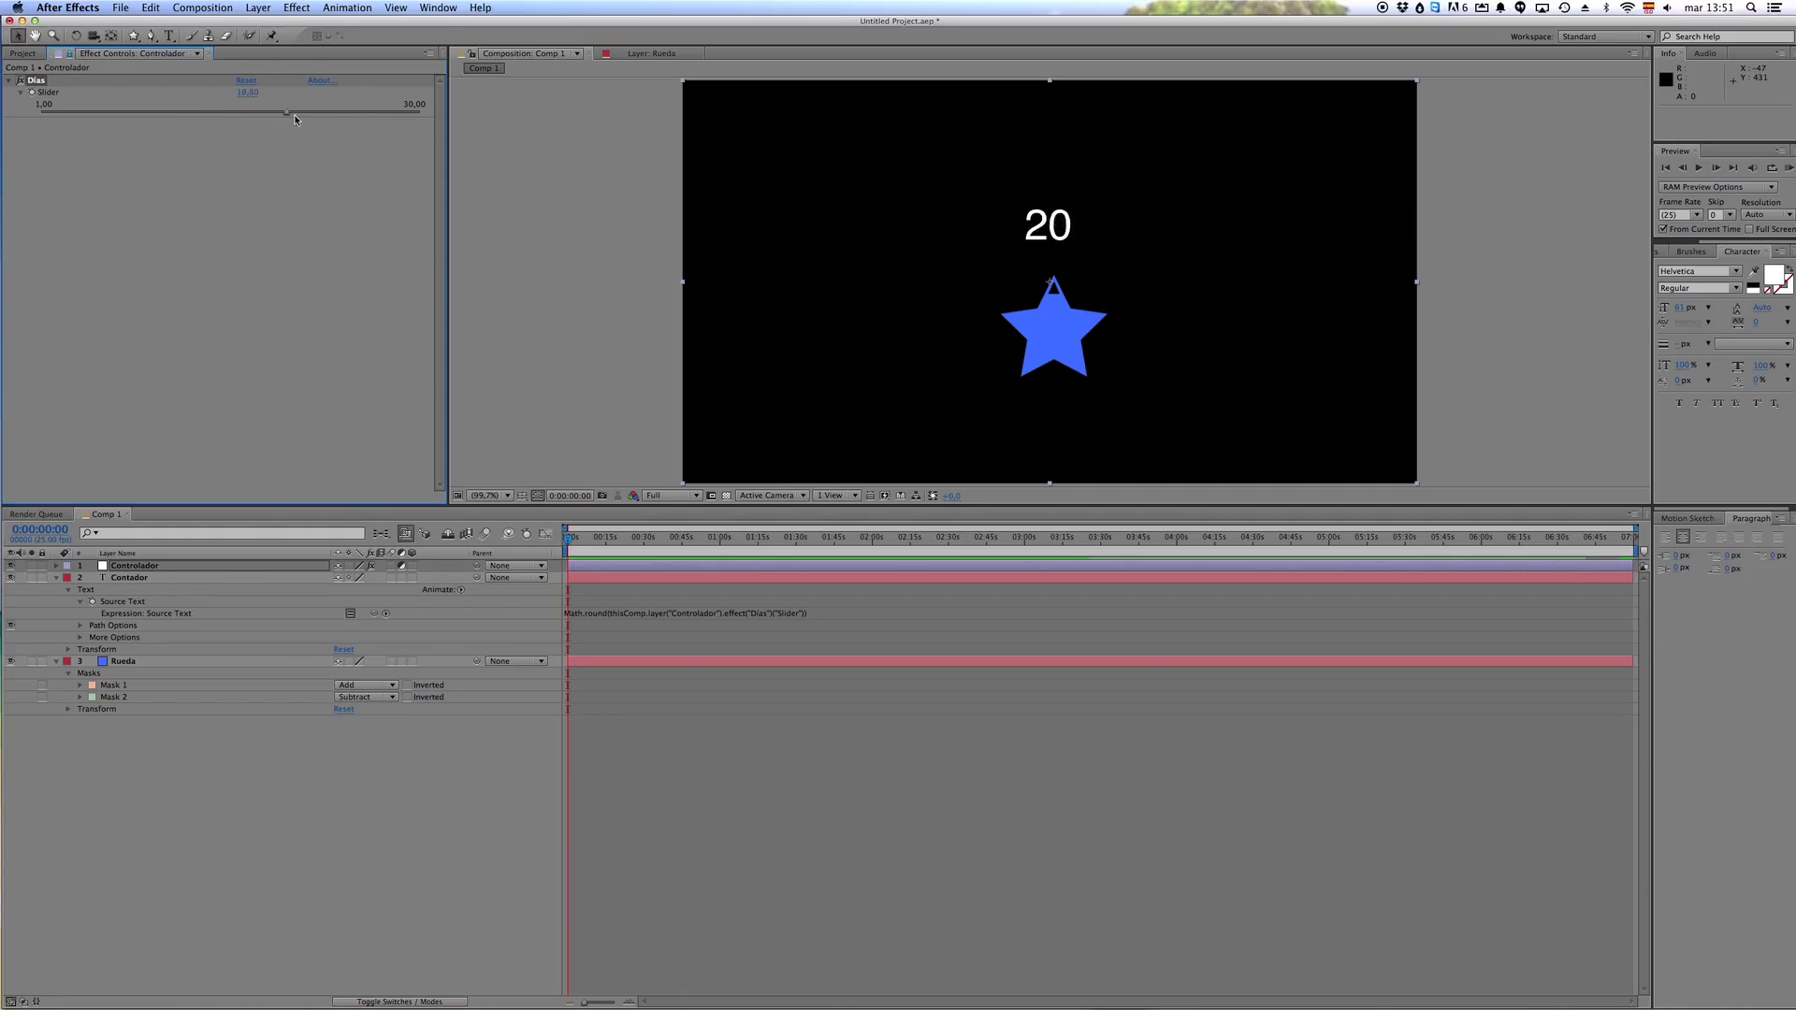
{"action": "mouse_move", "coordinate": [253, 117]}
{"action": "left_mouse_down"}
{"action": "mouse_move", "coordinate": [457, 118]}
{"action": "mouse_move", "coordinate": [1, 111]}
{"action": "left_mouse_up"}
- Reveal the Controlador's Dias slider and set its first keyframe at 0 seconds
{"action": "left_click", "coordinate": [56, 566]}
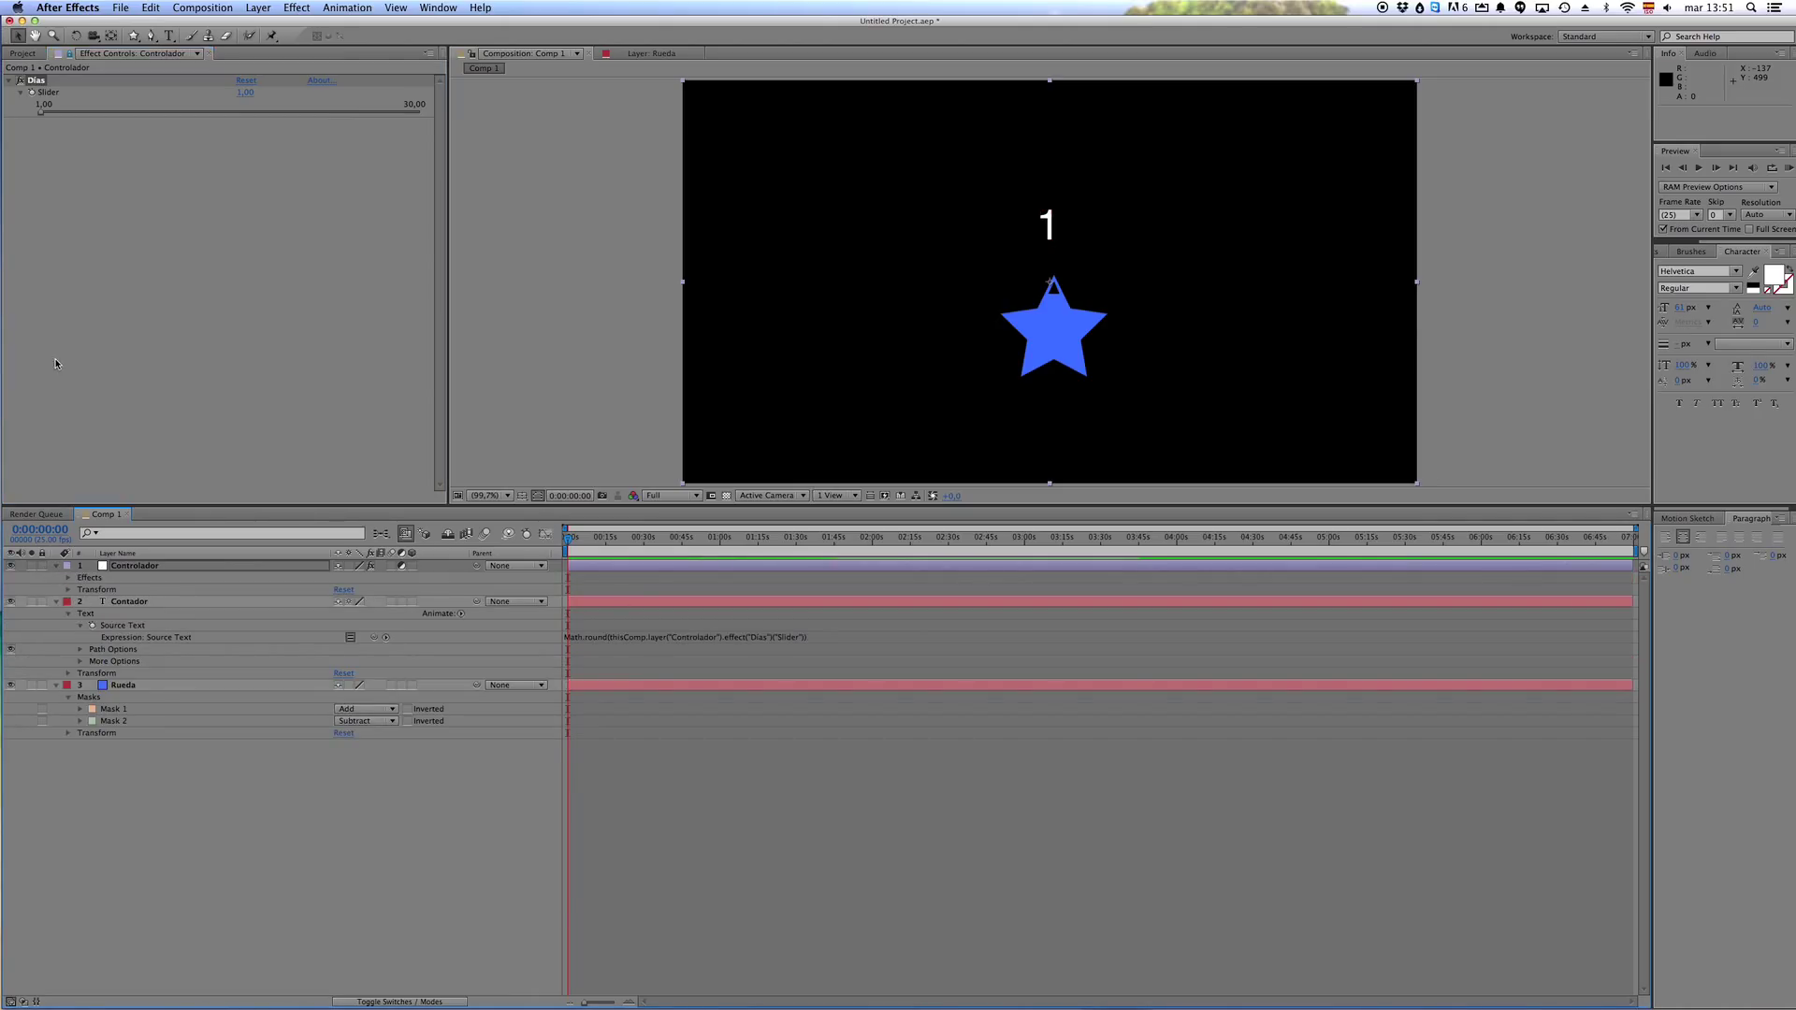
{"action": "left_click", "coordinate": [180, 569]}
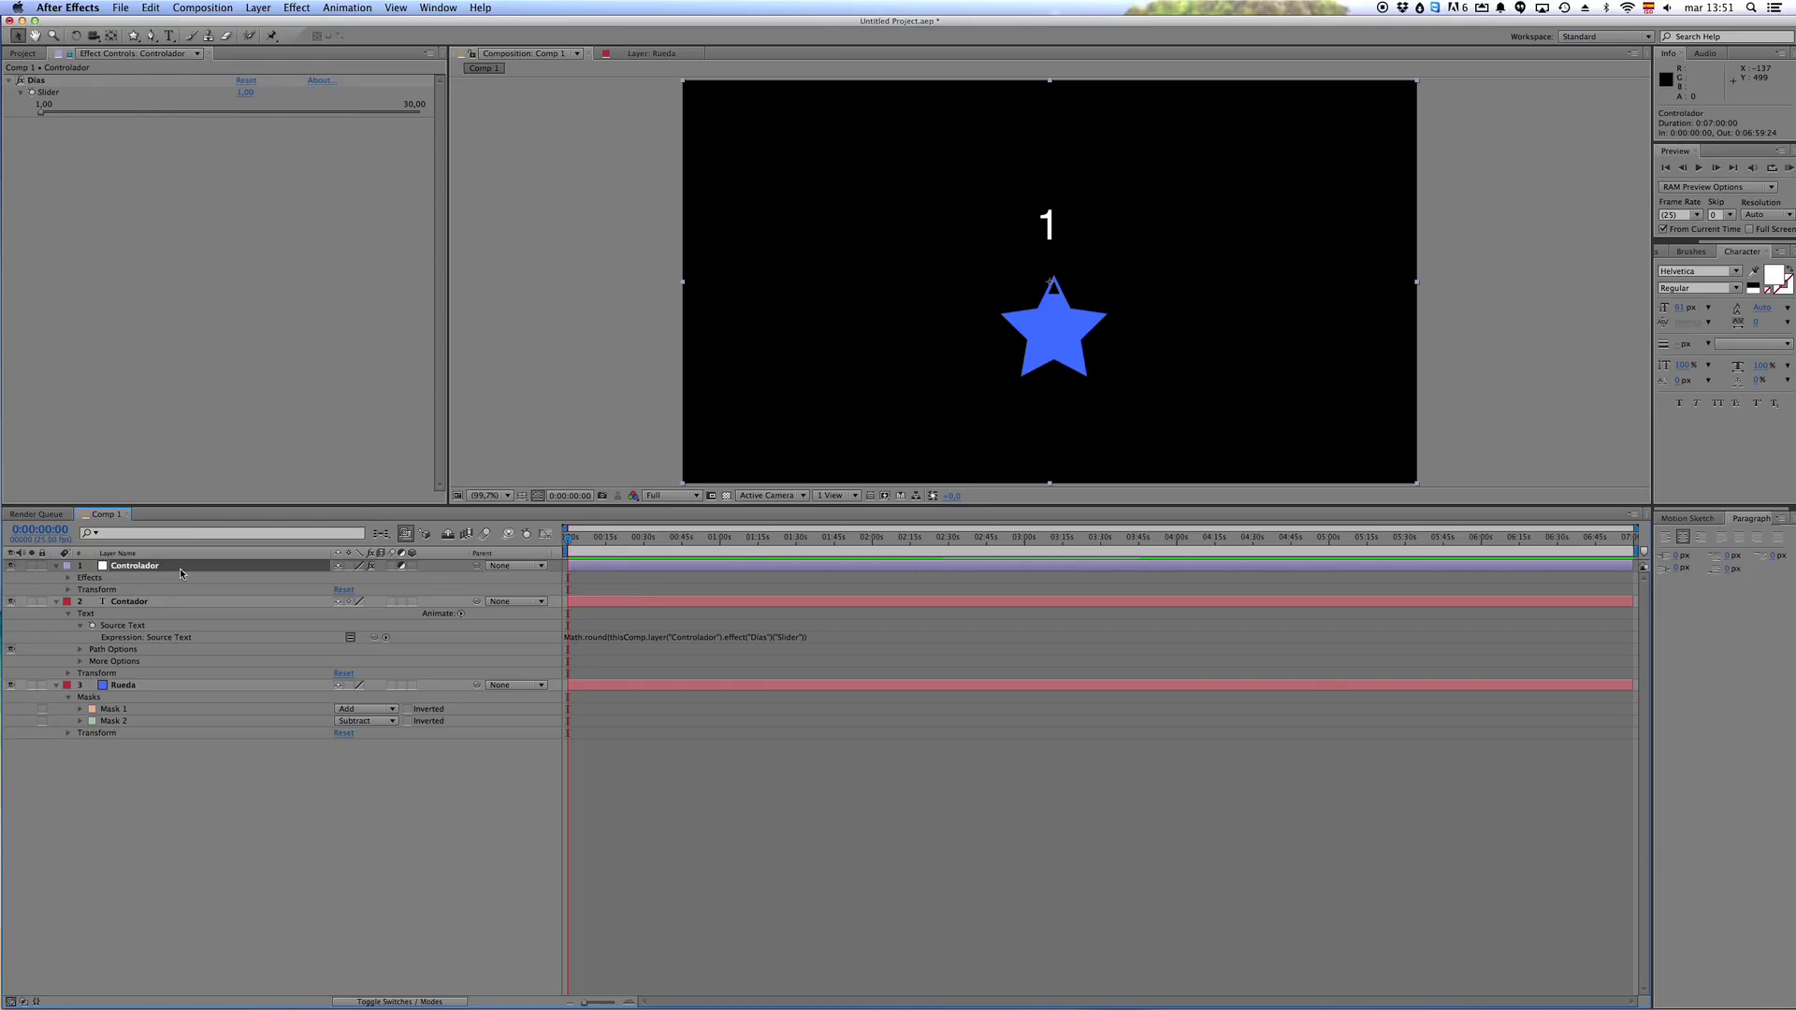
{"action": "key", "text": "e"}
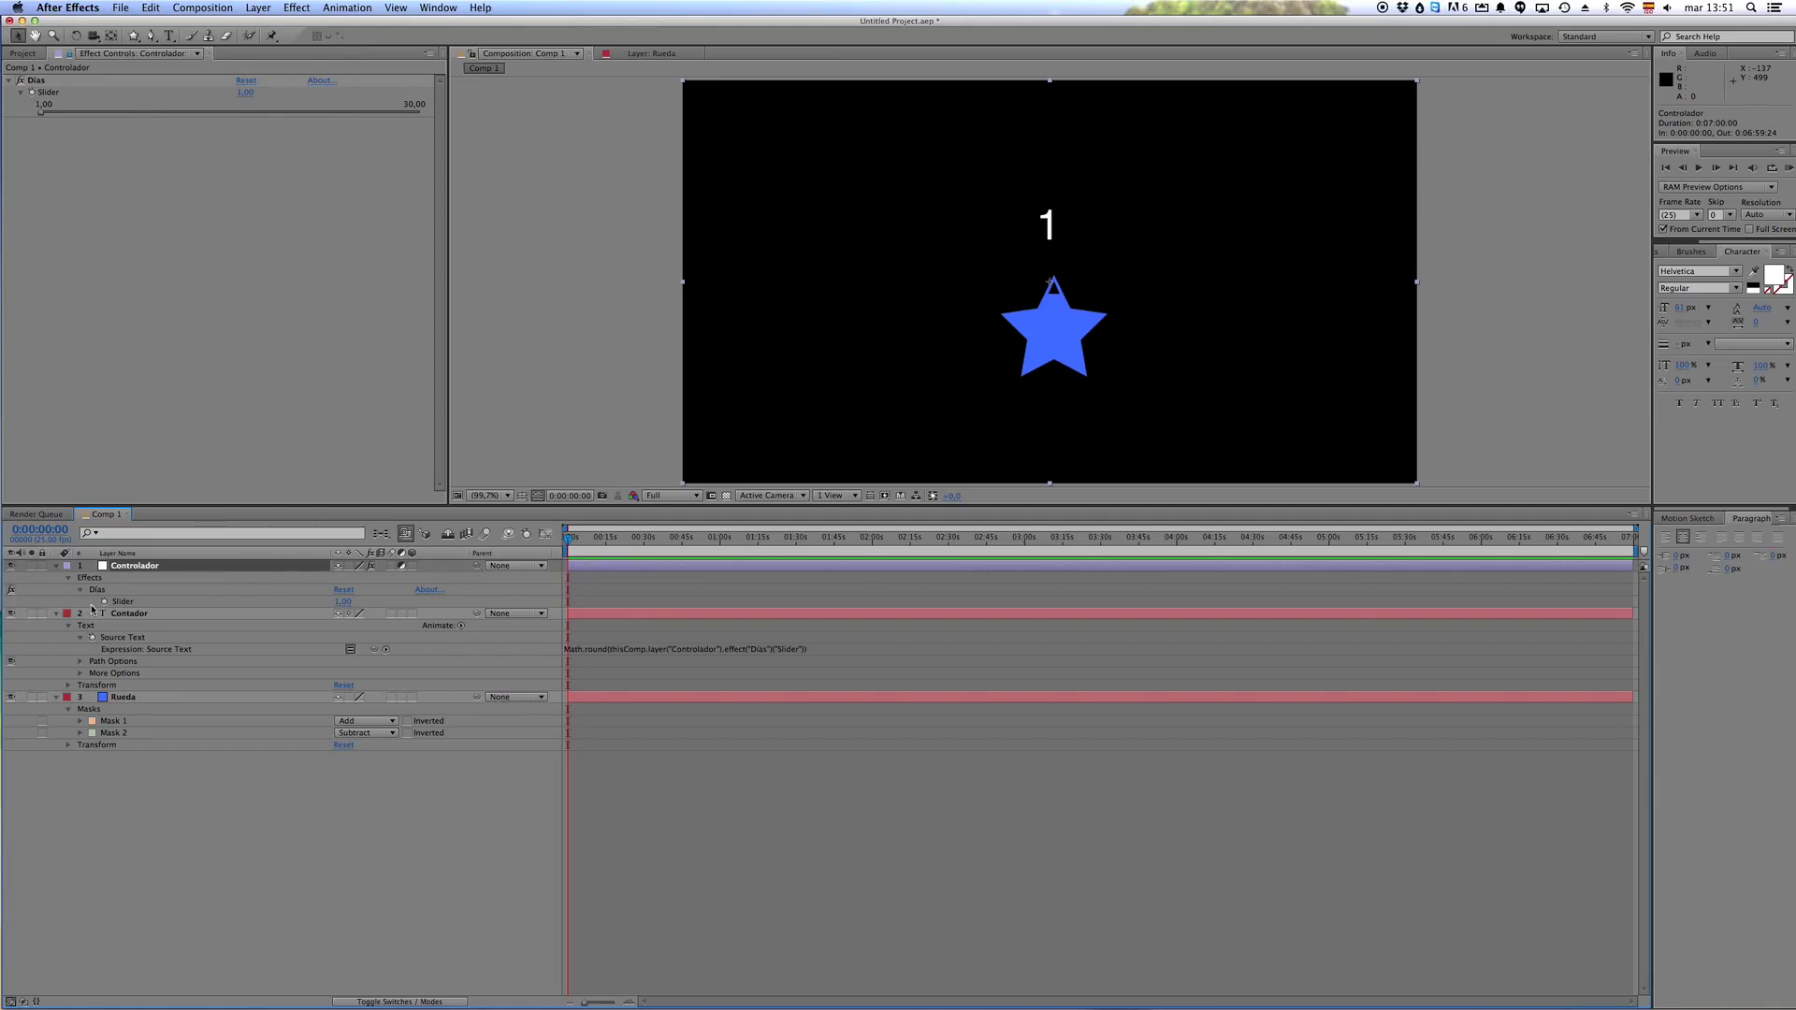
{"action": "left_click", "coordinate": [104, 601]}
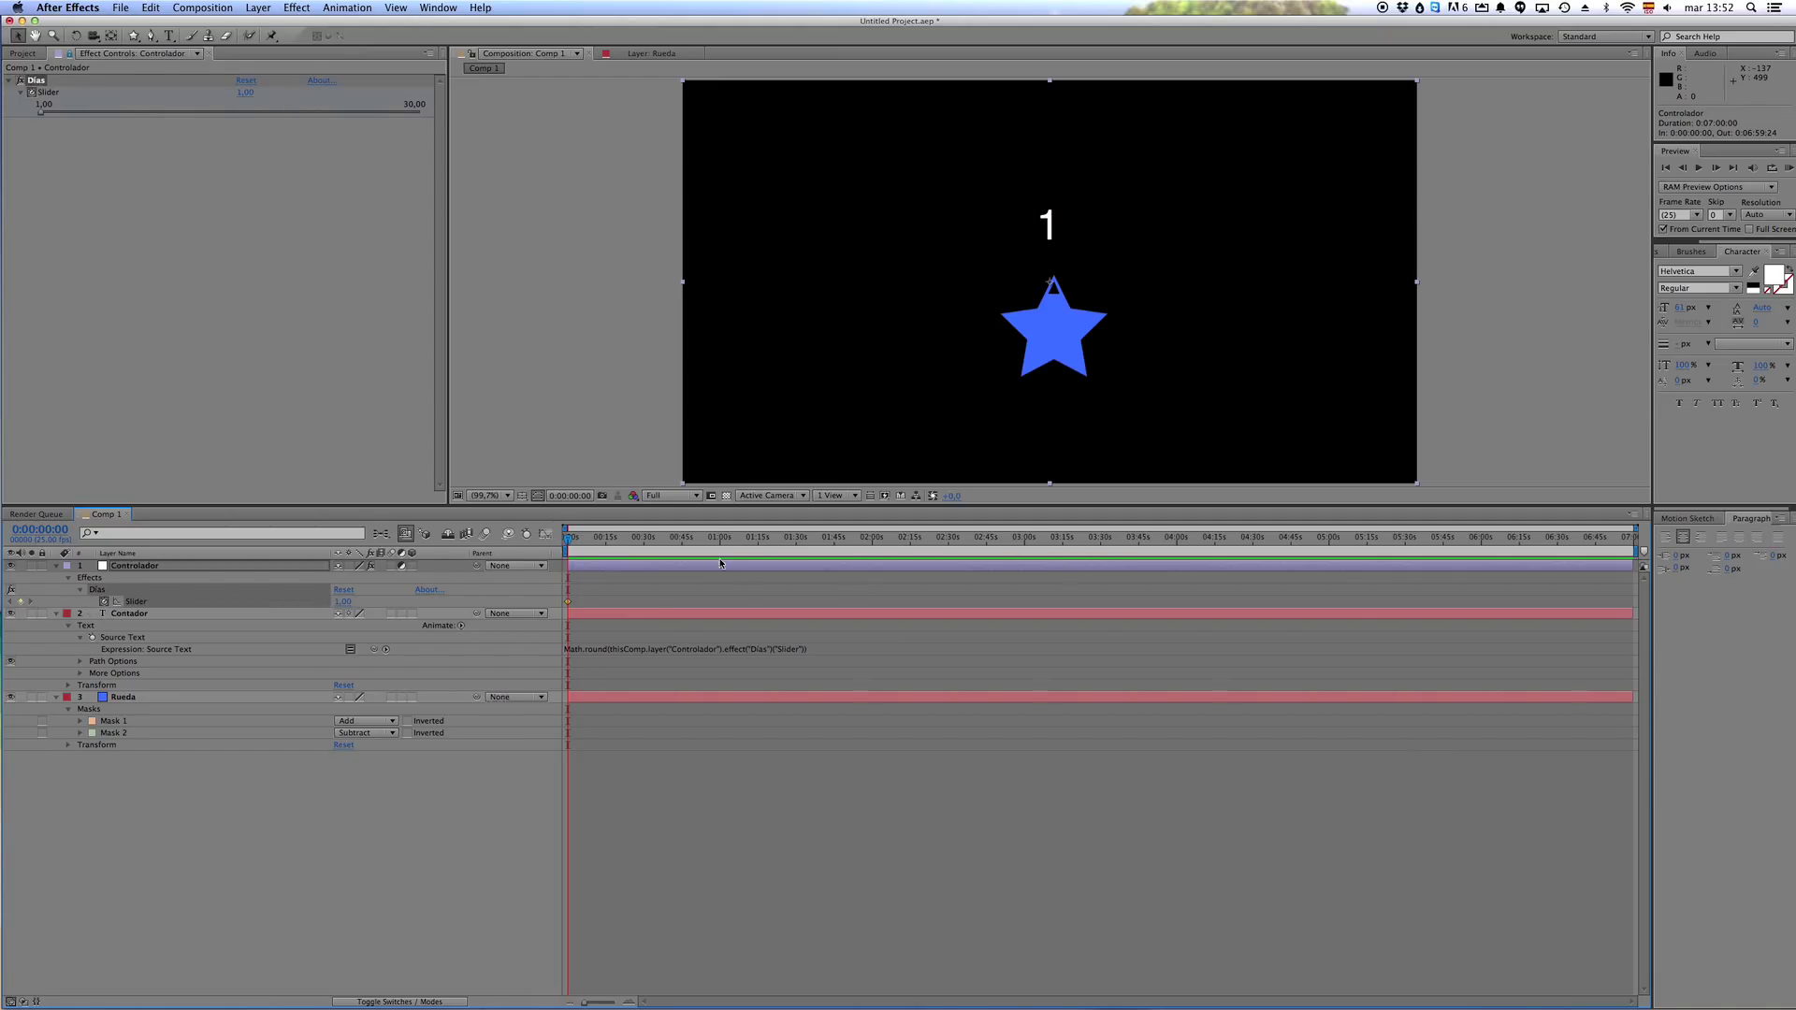
- Keyframe the Dias slider to 30 at the 4-second mark (0400)
{"action": "left_click", "coordinate": [51, 531]}
{"action": "type", "text": "0400"}
{"action": "key", "text": "Return"}
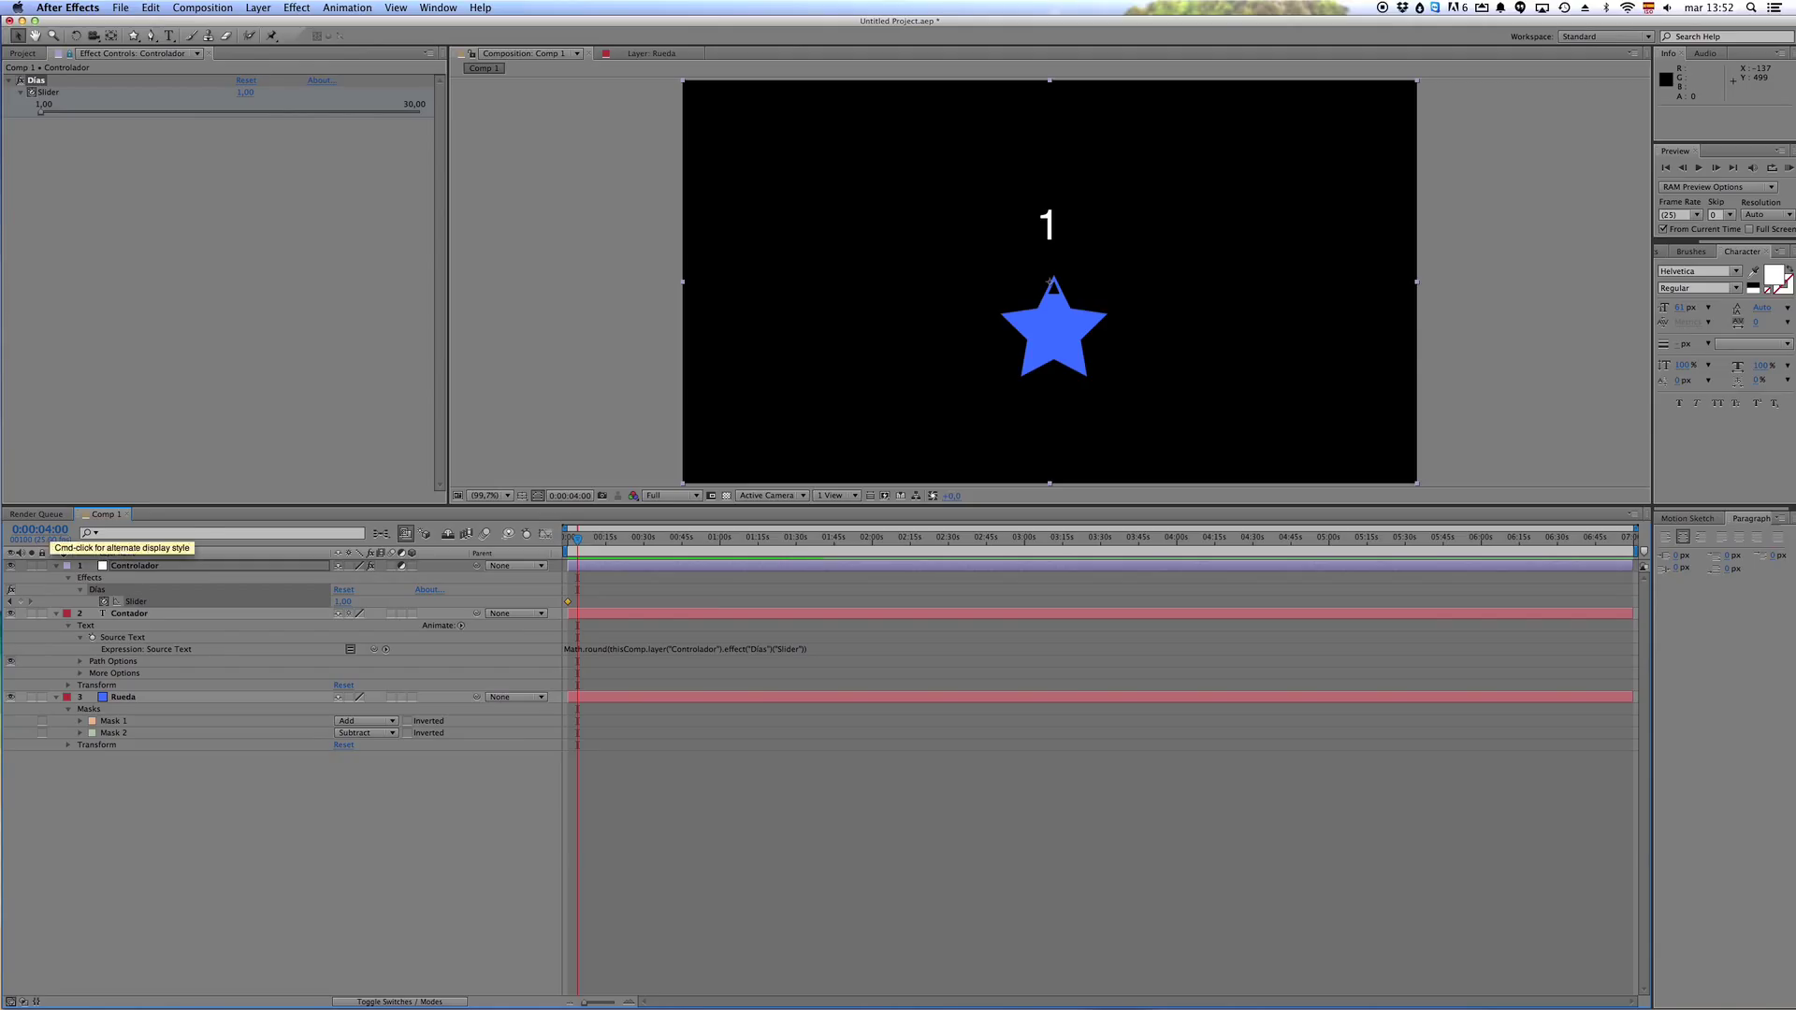
{"action": "mouse_move", "coordinate": [1636, 529]}
{"action": "left_mouse_down"}
{"action": "mouse_move", "coordinate": [618, 530]}
{"action": "mouse_move", "coordinate": [616, 547]}
{"action": "left_mouse_up"}
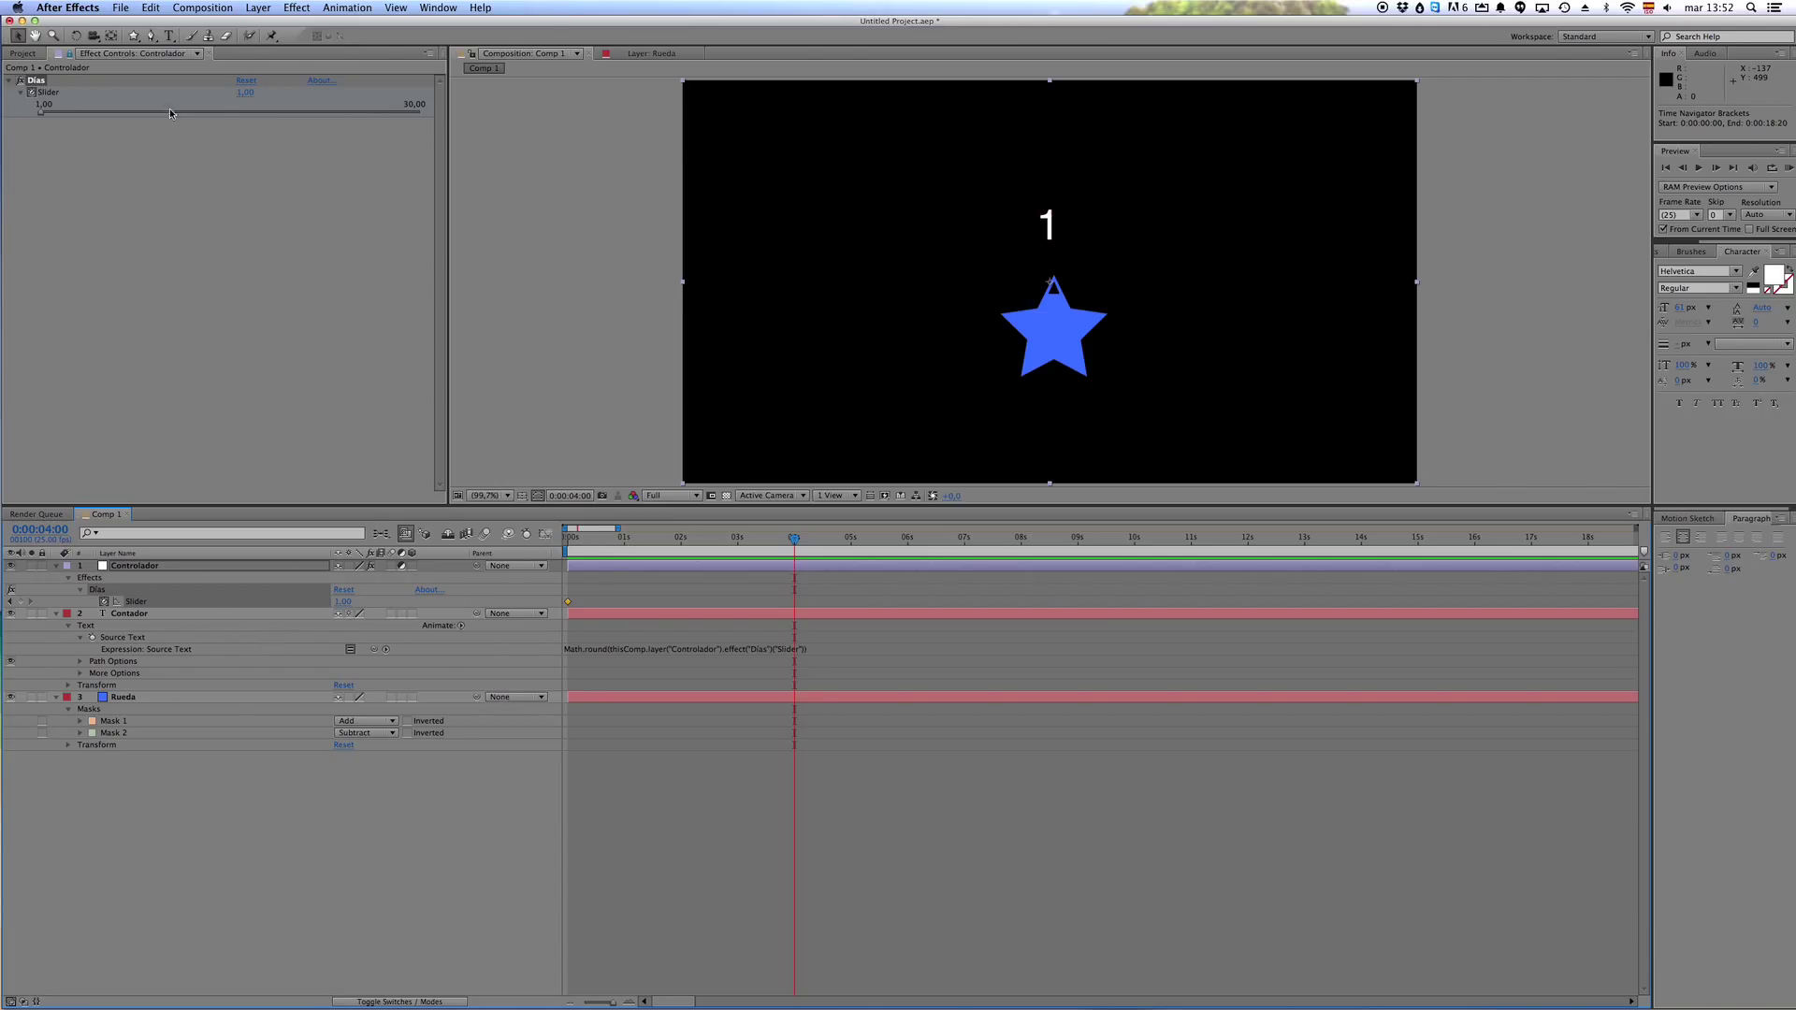
{"action": "left_click_drag", "start_coordinate": [41, 113], "coordinate": [445, 128]}
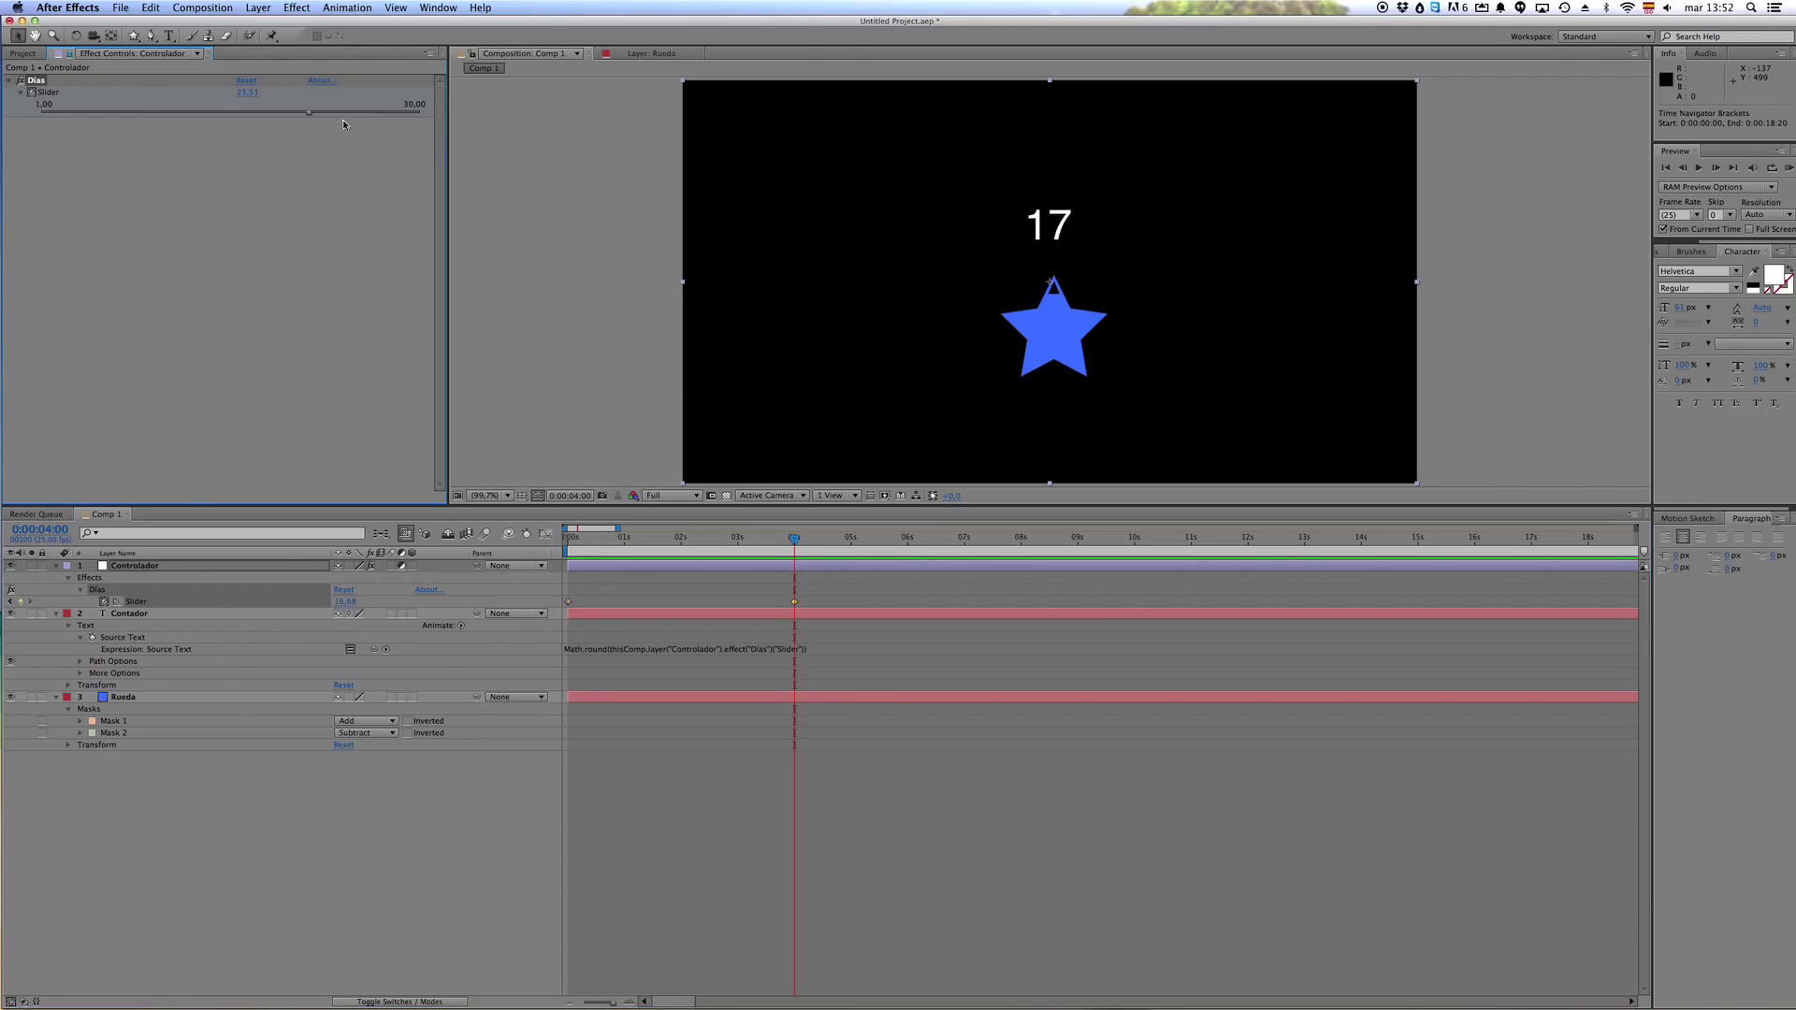
- Preview the counter rising from 1 to 30, then rewind to the first frame
{"action": "left_click", "coordinate": [559, 539]}
{"action": "left_click_drag", "start_coordinate": [576, 541], "coordinate": [568, 541]}
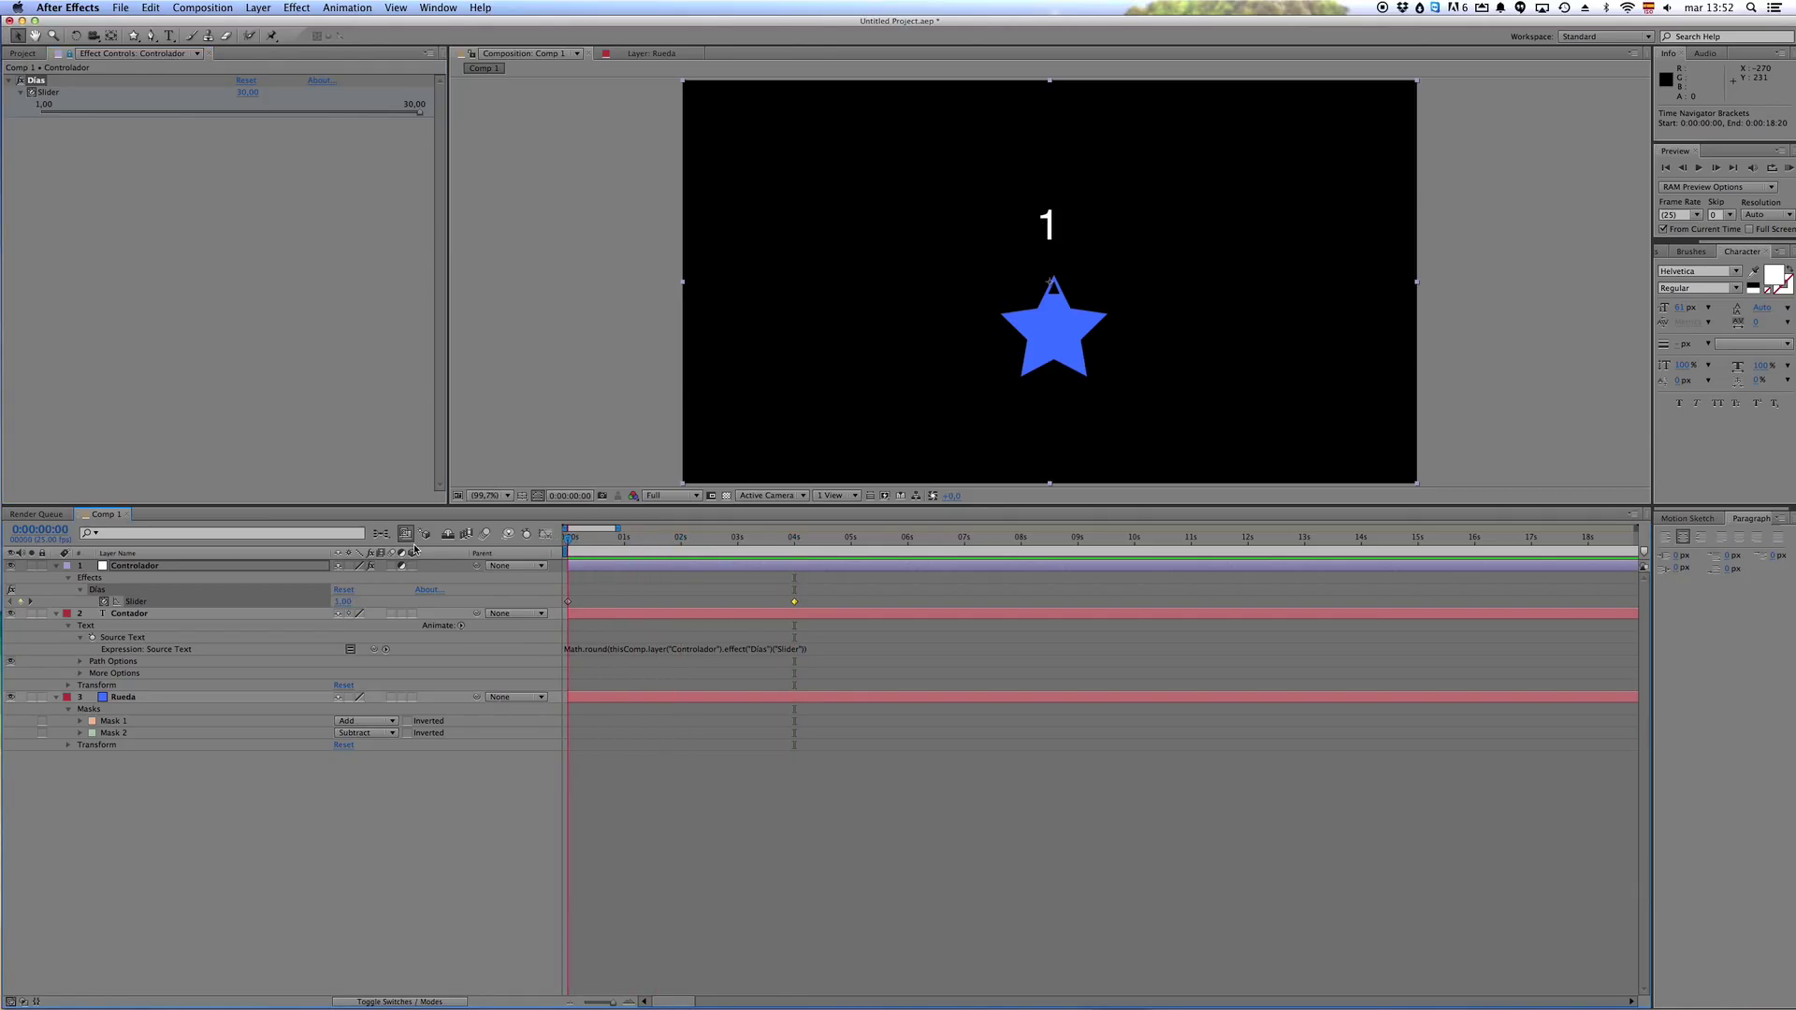
{"action": "key", "text": "space"}
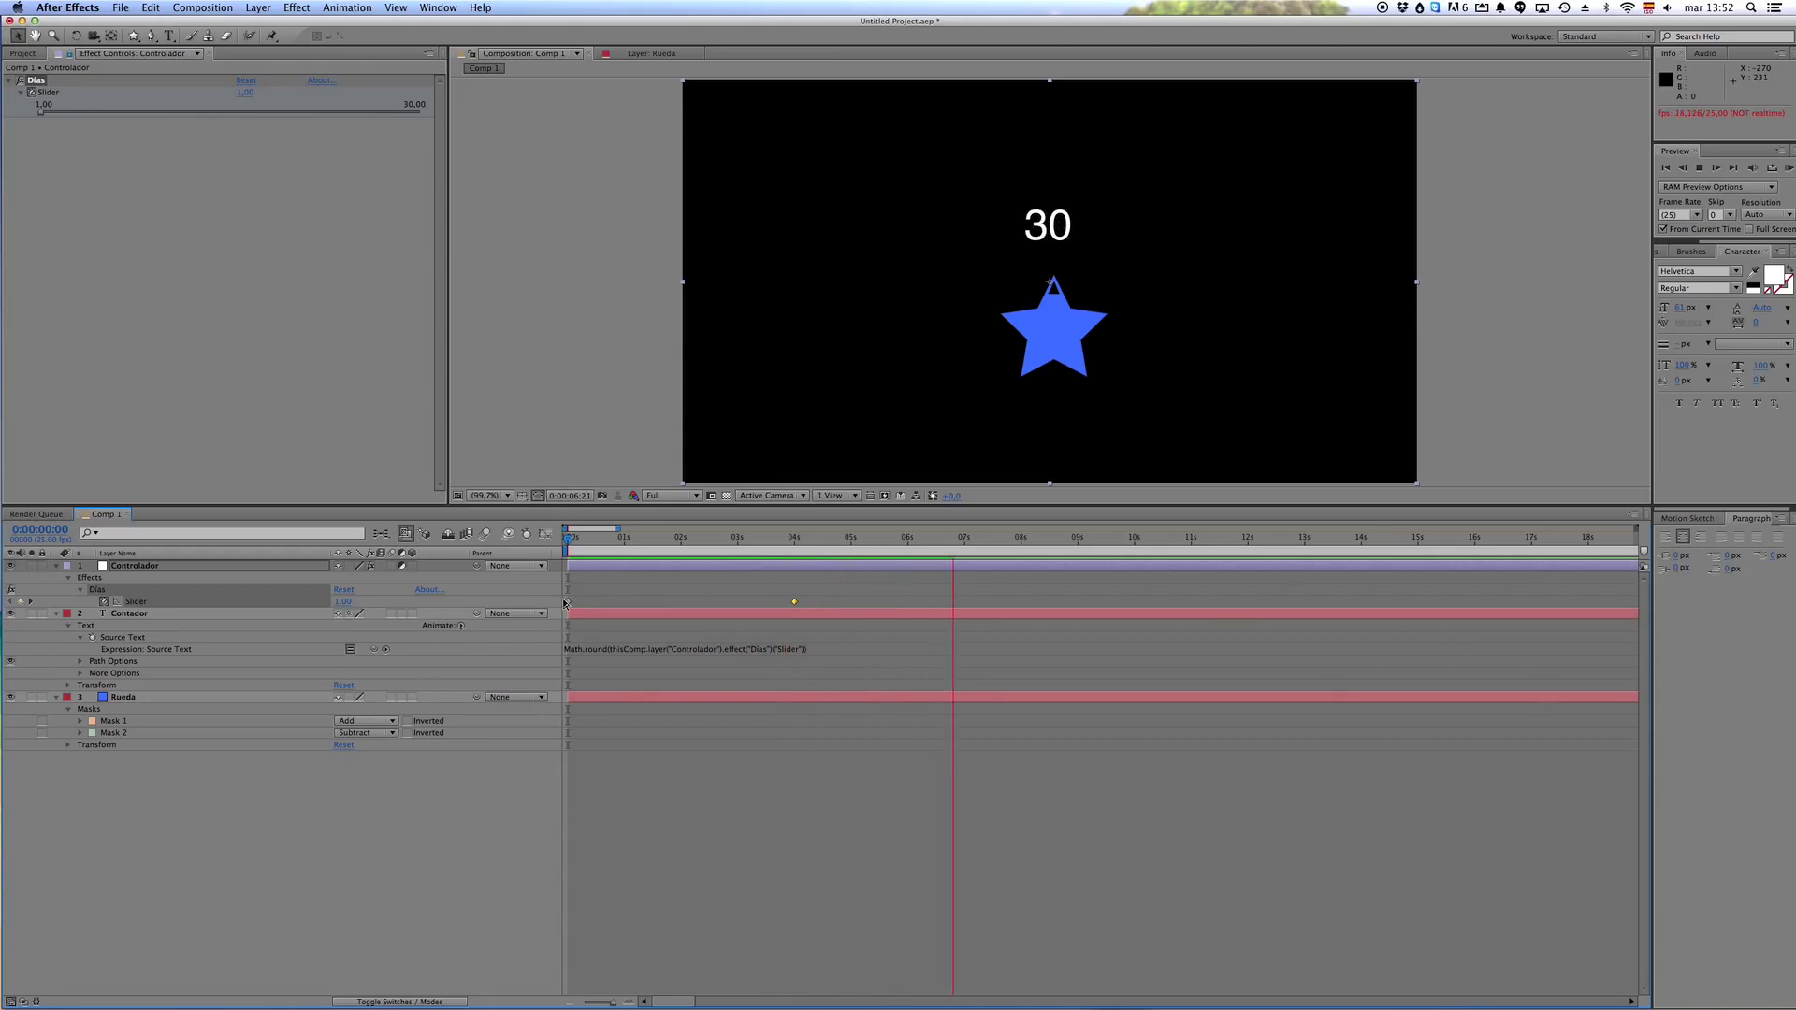
{"action": "key", "text": "space"}
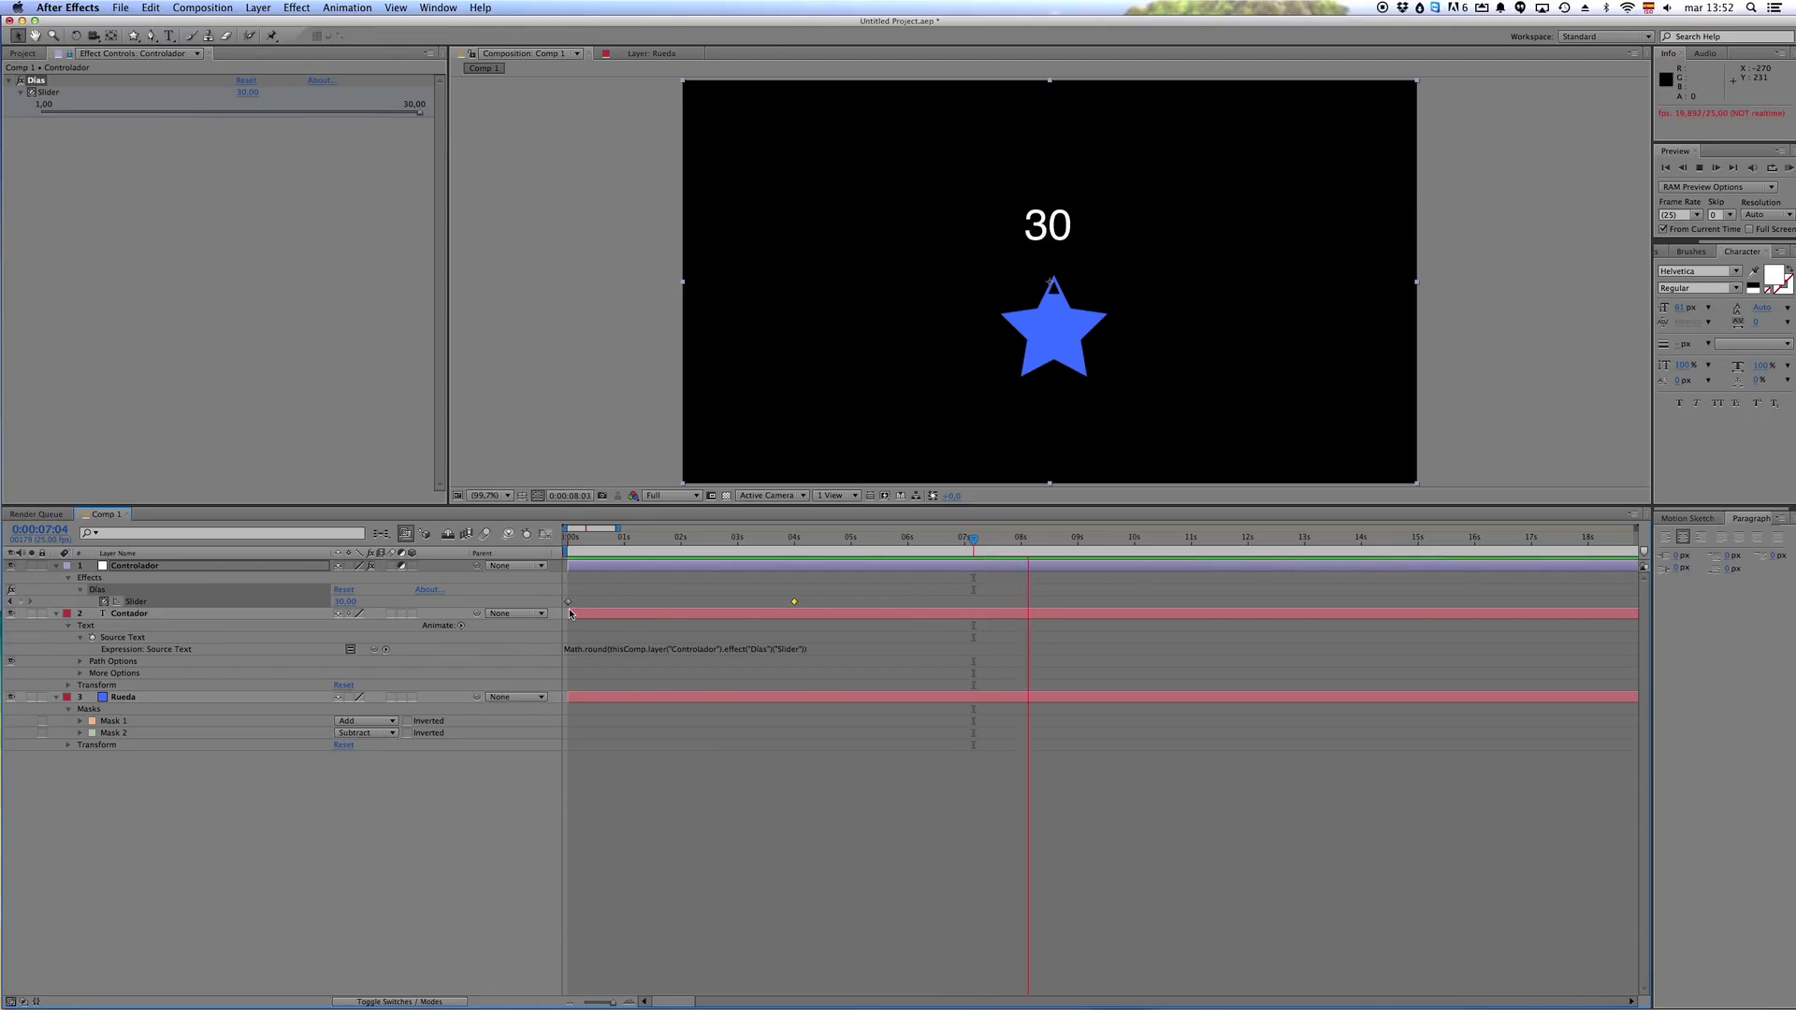
{"action": "key", "text": "space"}
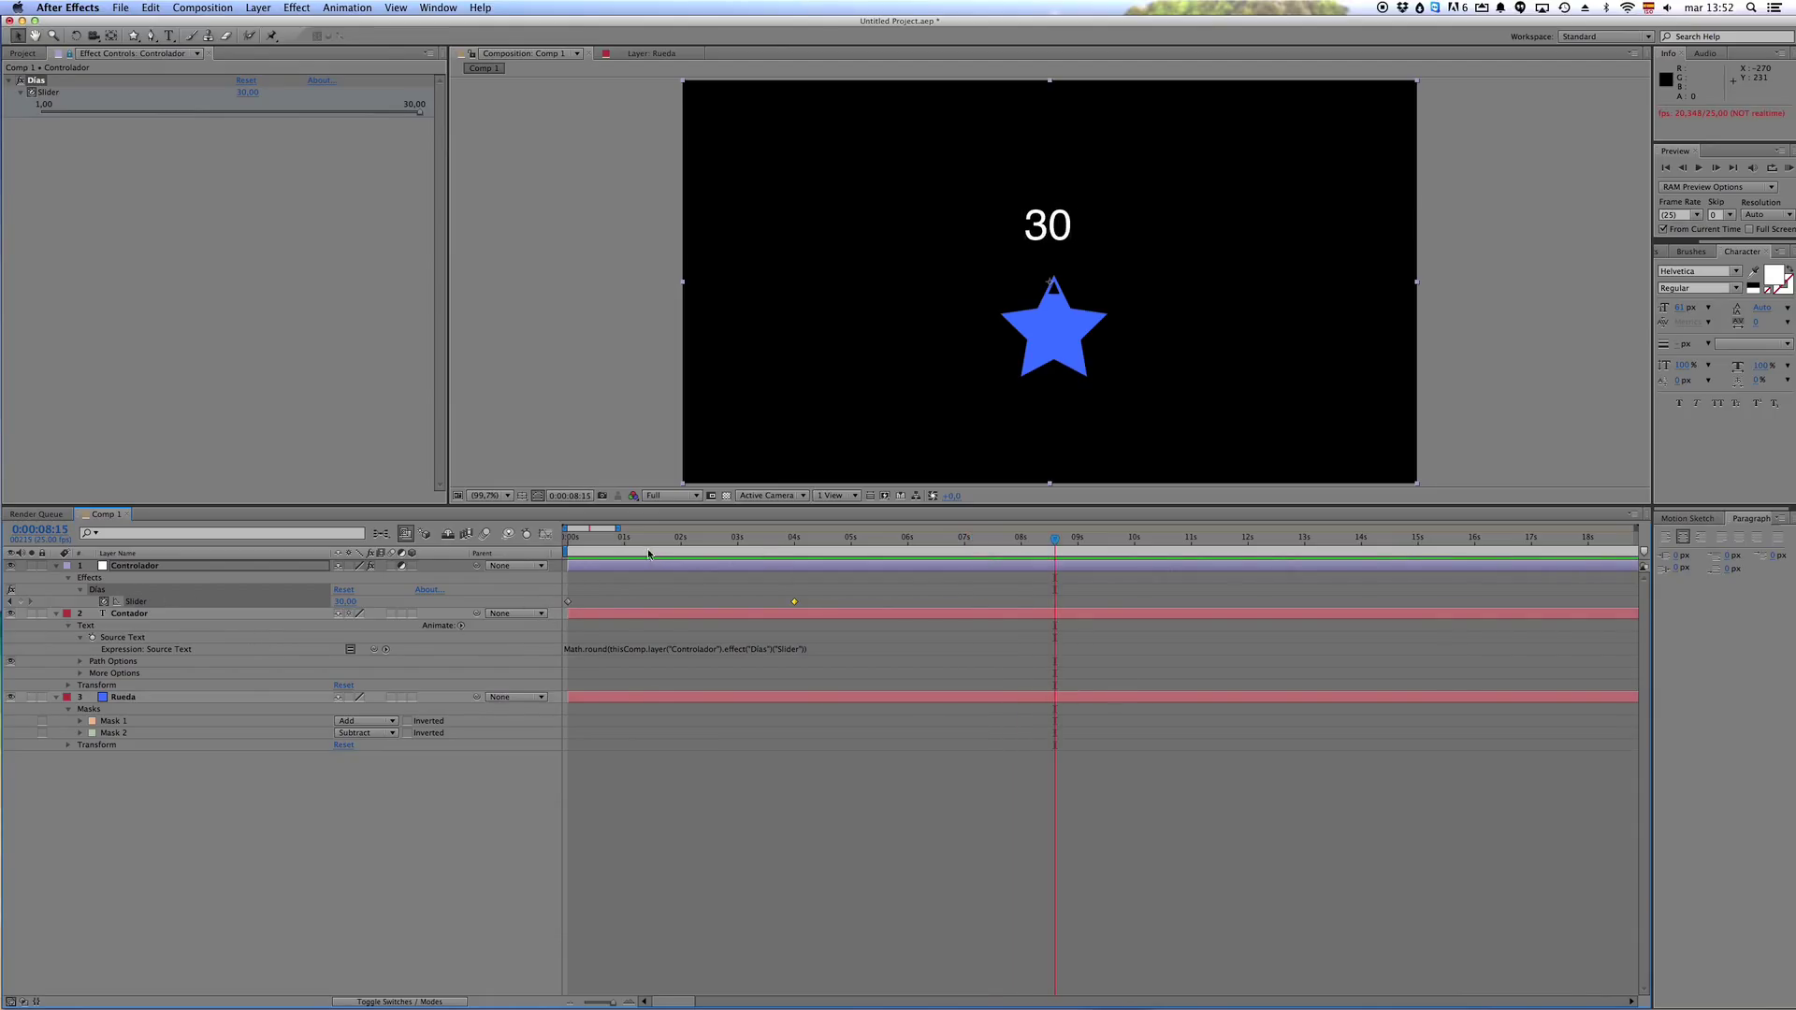
{"action": "left_click_drag", "start_coordinate": [648, 553], "coordinate": [568, 553]}
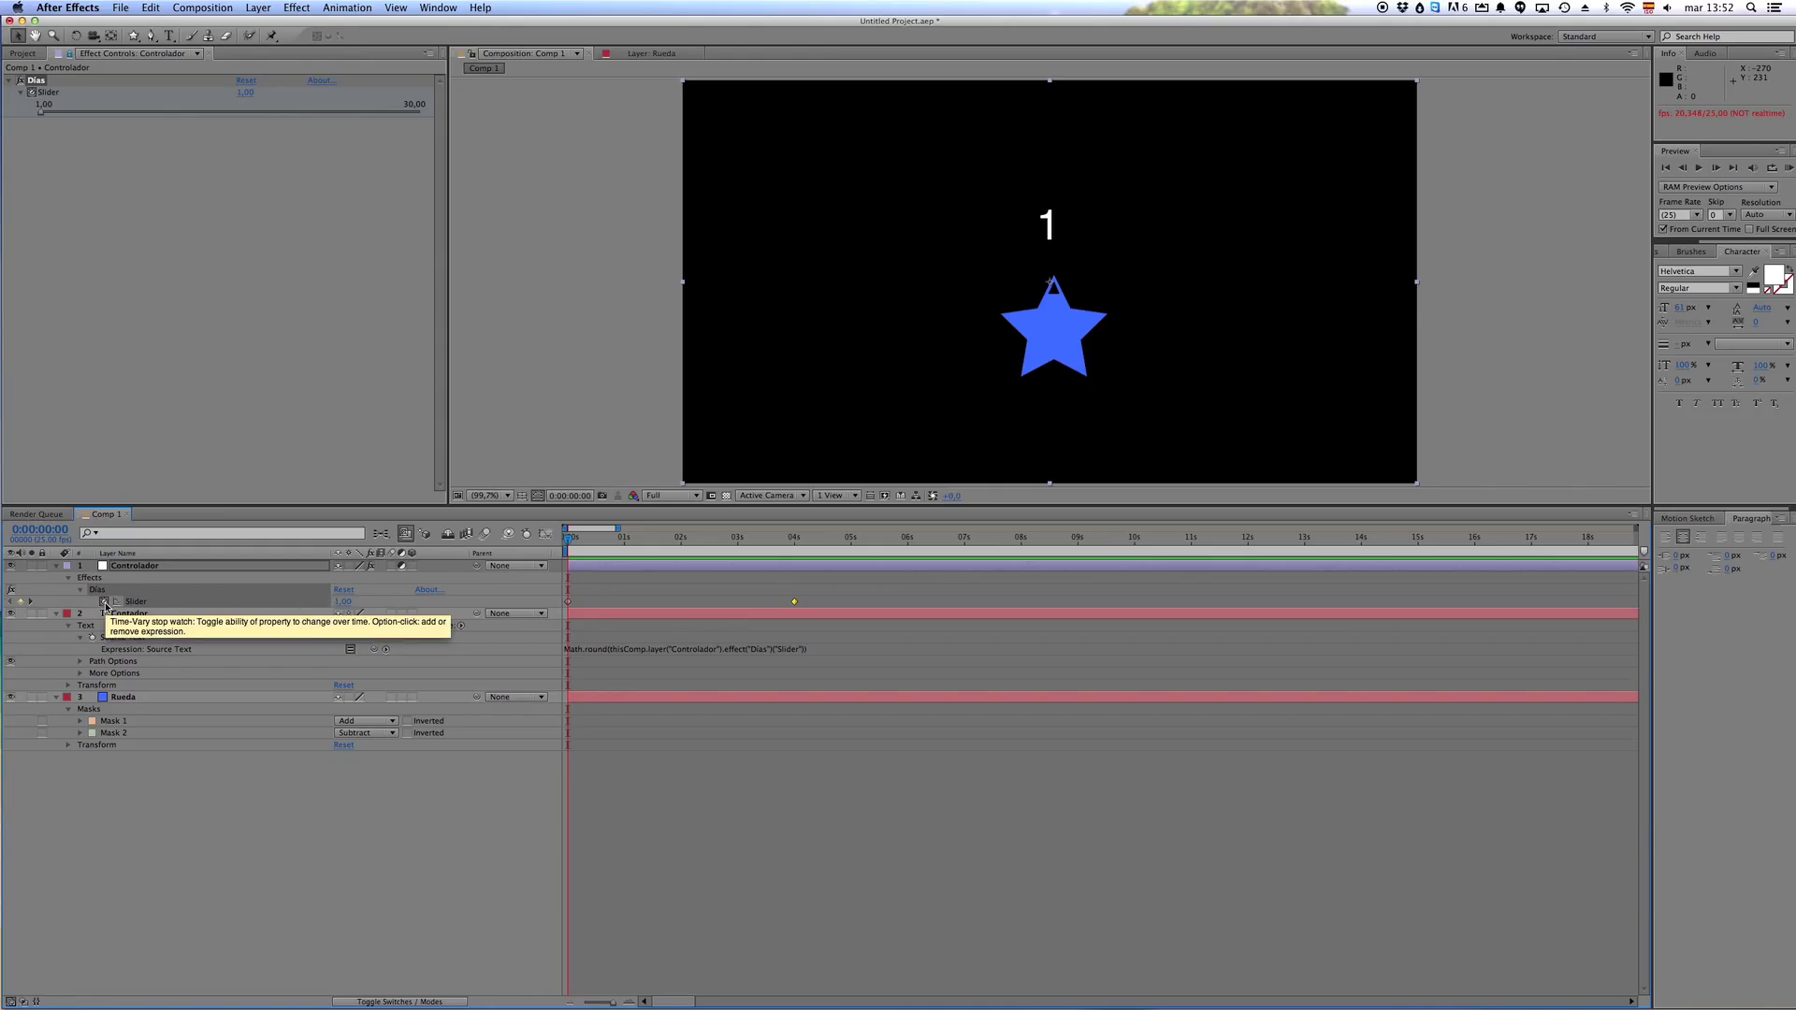
- Replace the Dias slider's expression with loopOut("cycle") so its animation repeats
{"action": "left_click", "coordinate": [104, 602], "text": "alt"}
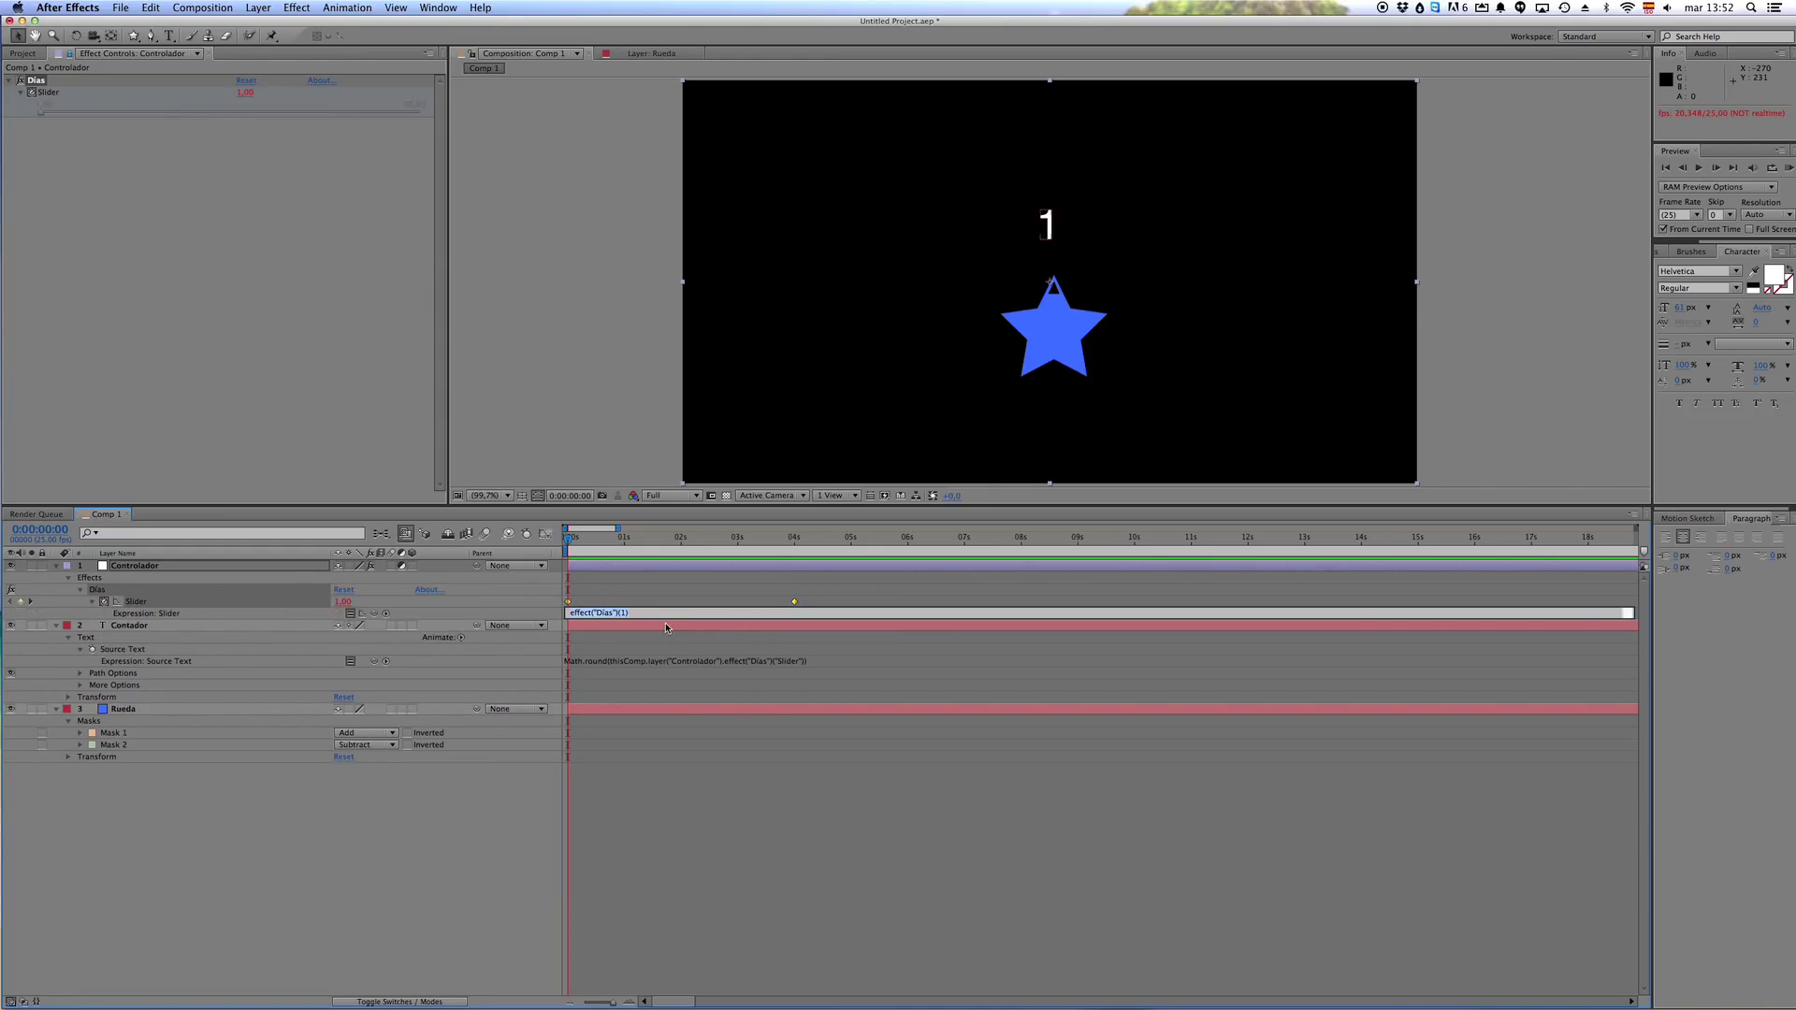
{"action": "key", "text": "BackSpace"}
{"action": "type", "text": "pOut(\"cycle"}
{"action": "left_click", "coordinate": [688, 593]}
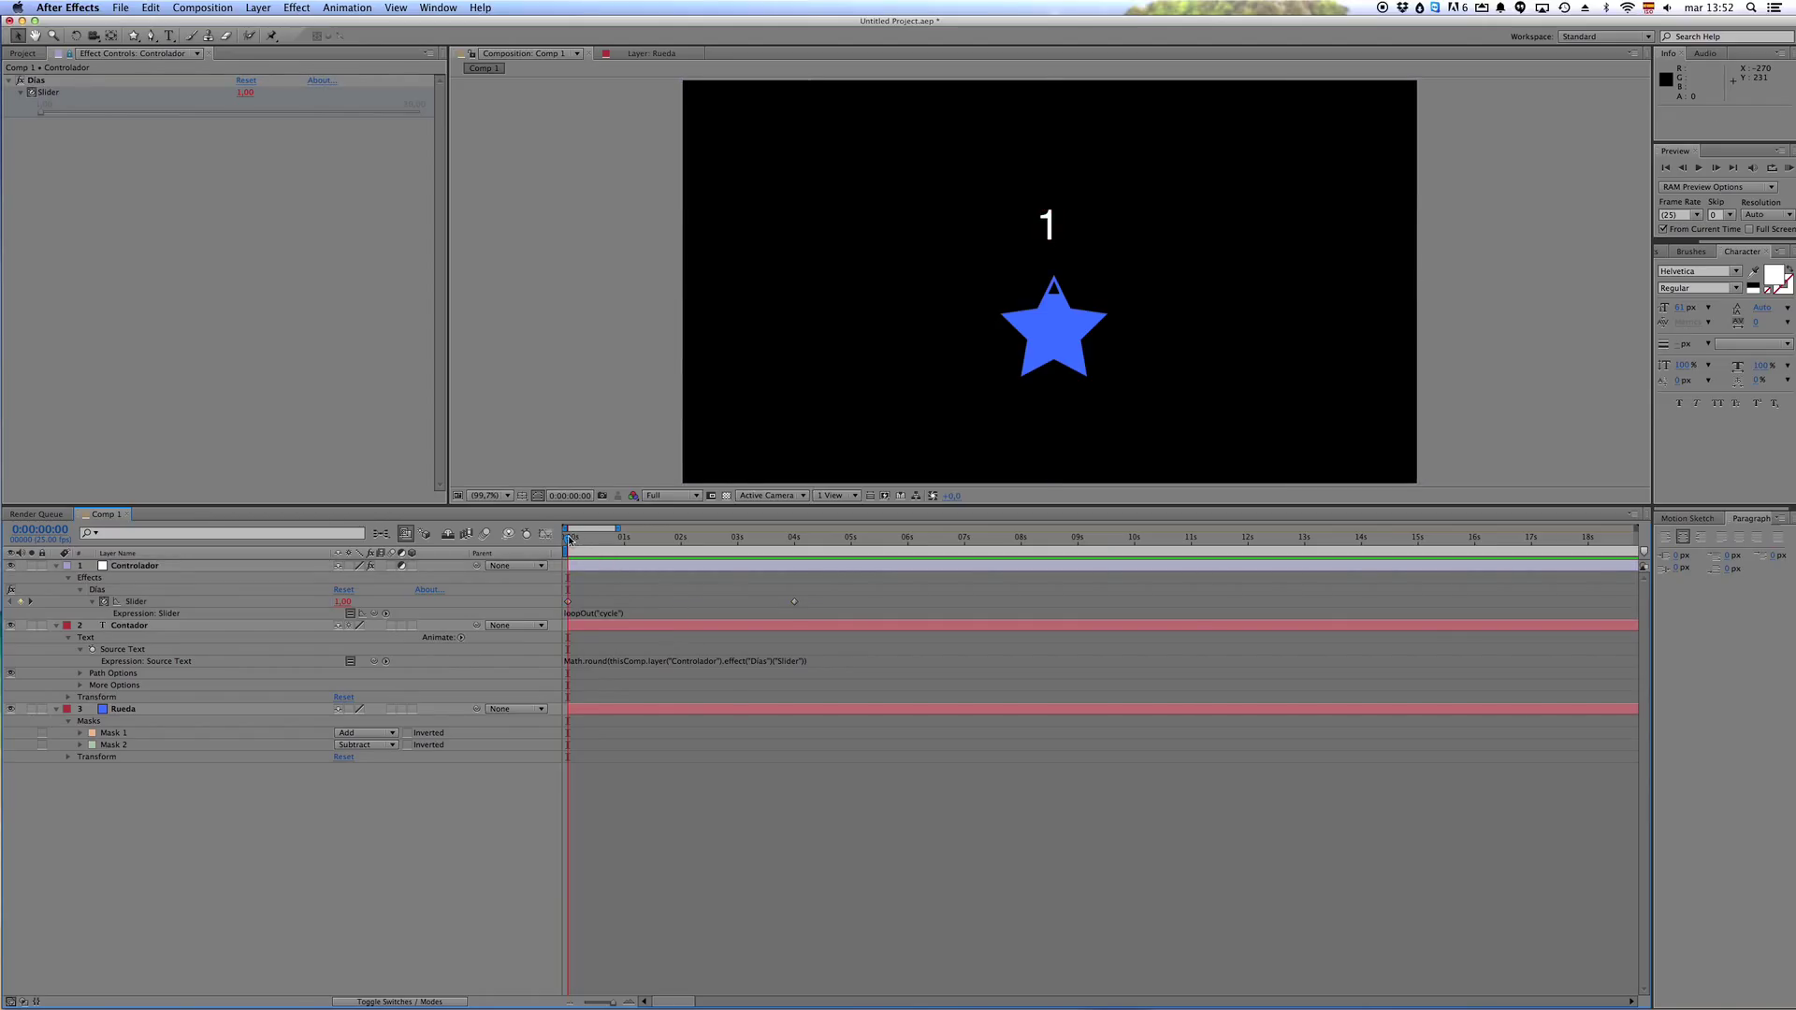
- Scrub and preview around the 4-second mark to confirm the count restarts at 1
{"action": "left_click_drag", "start_coordinate": [569, 540], "coordinate": [799, 558]}
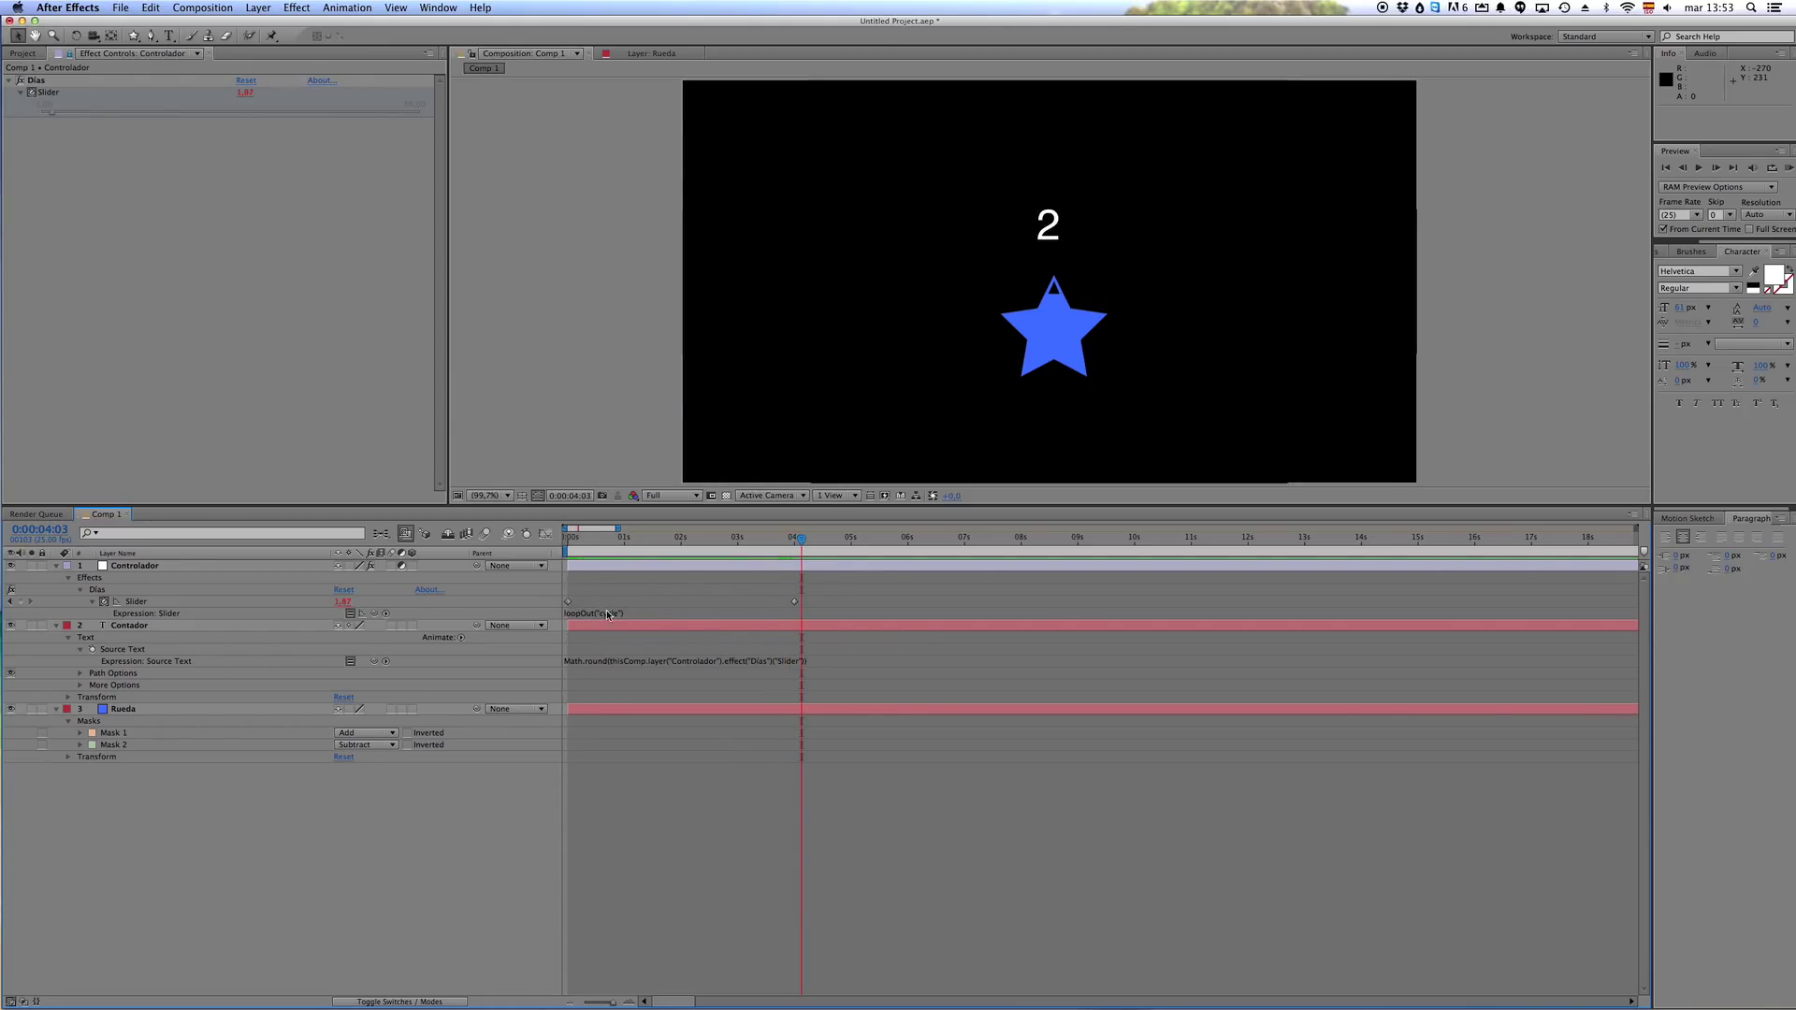
{"action": "left_click", "coordinate": [567, 540]}
{"action": "key", "text": "space"}
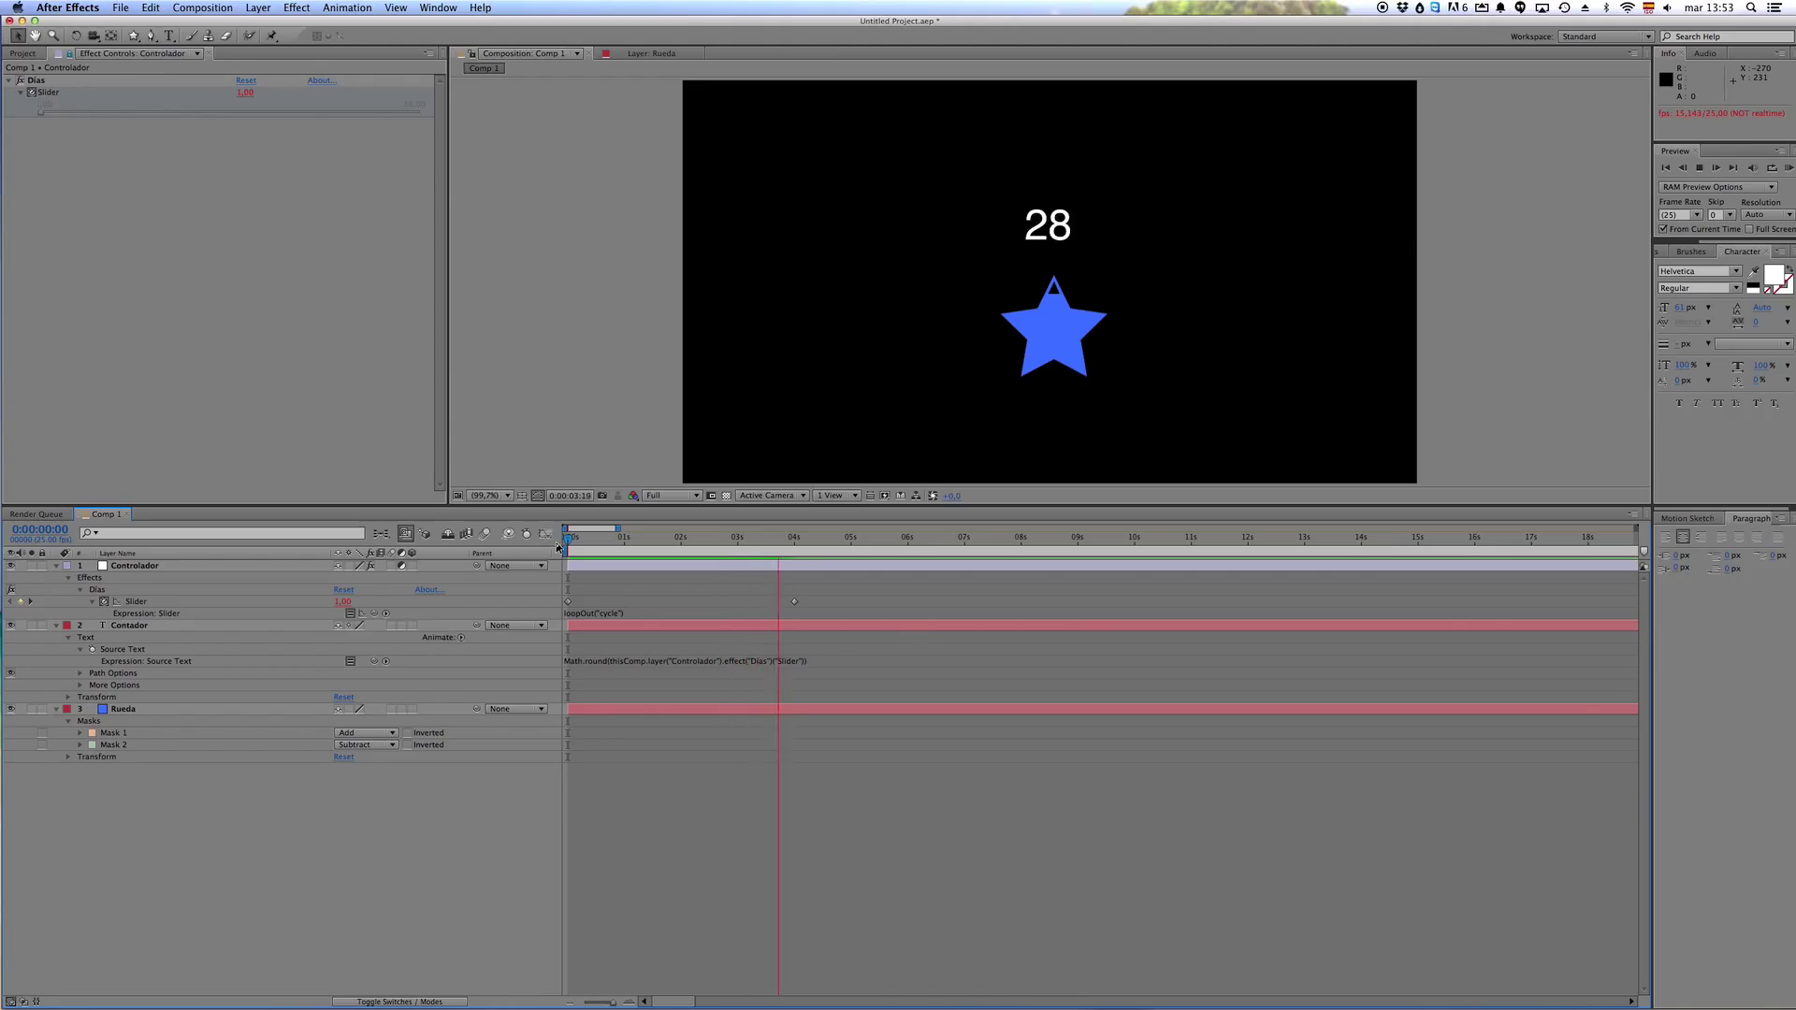
{"action": "left_click", "coordinate": [917, 553]}
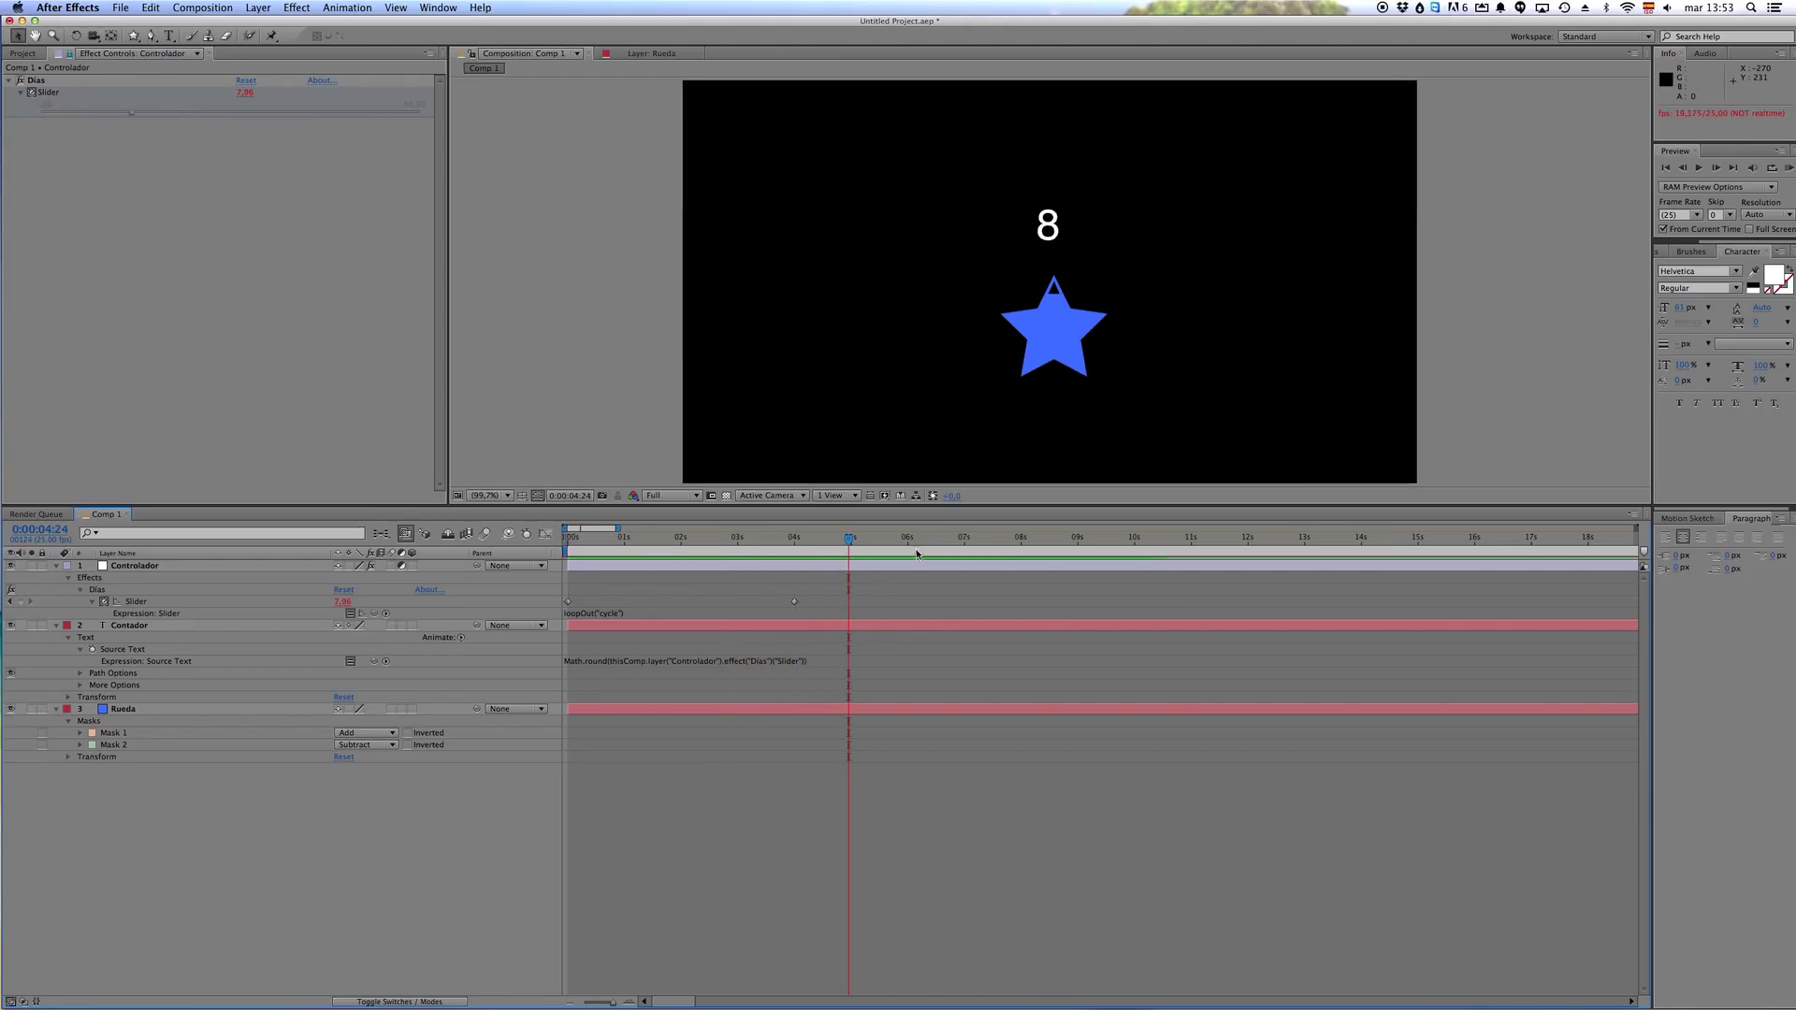
{"action": "left_click_drag", "start_coordinate": [796, 539], "coordinate": [795, 540]}
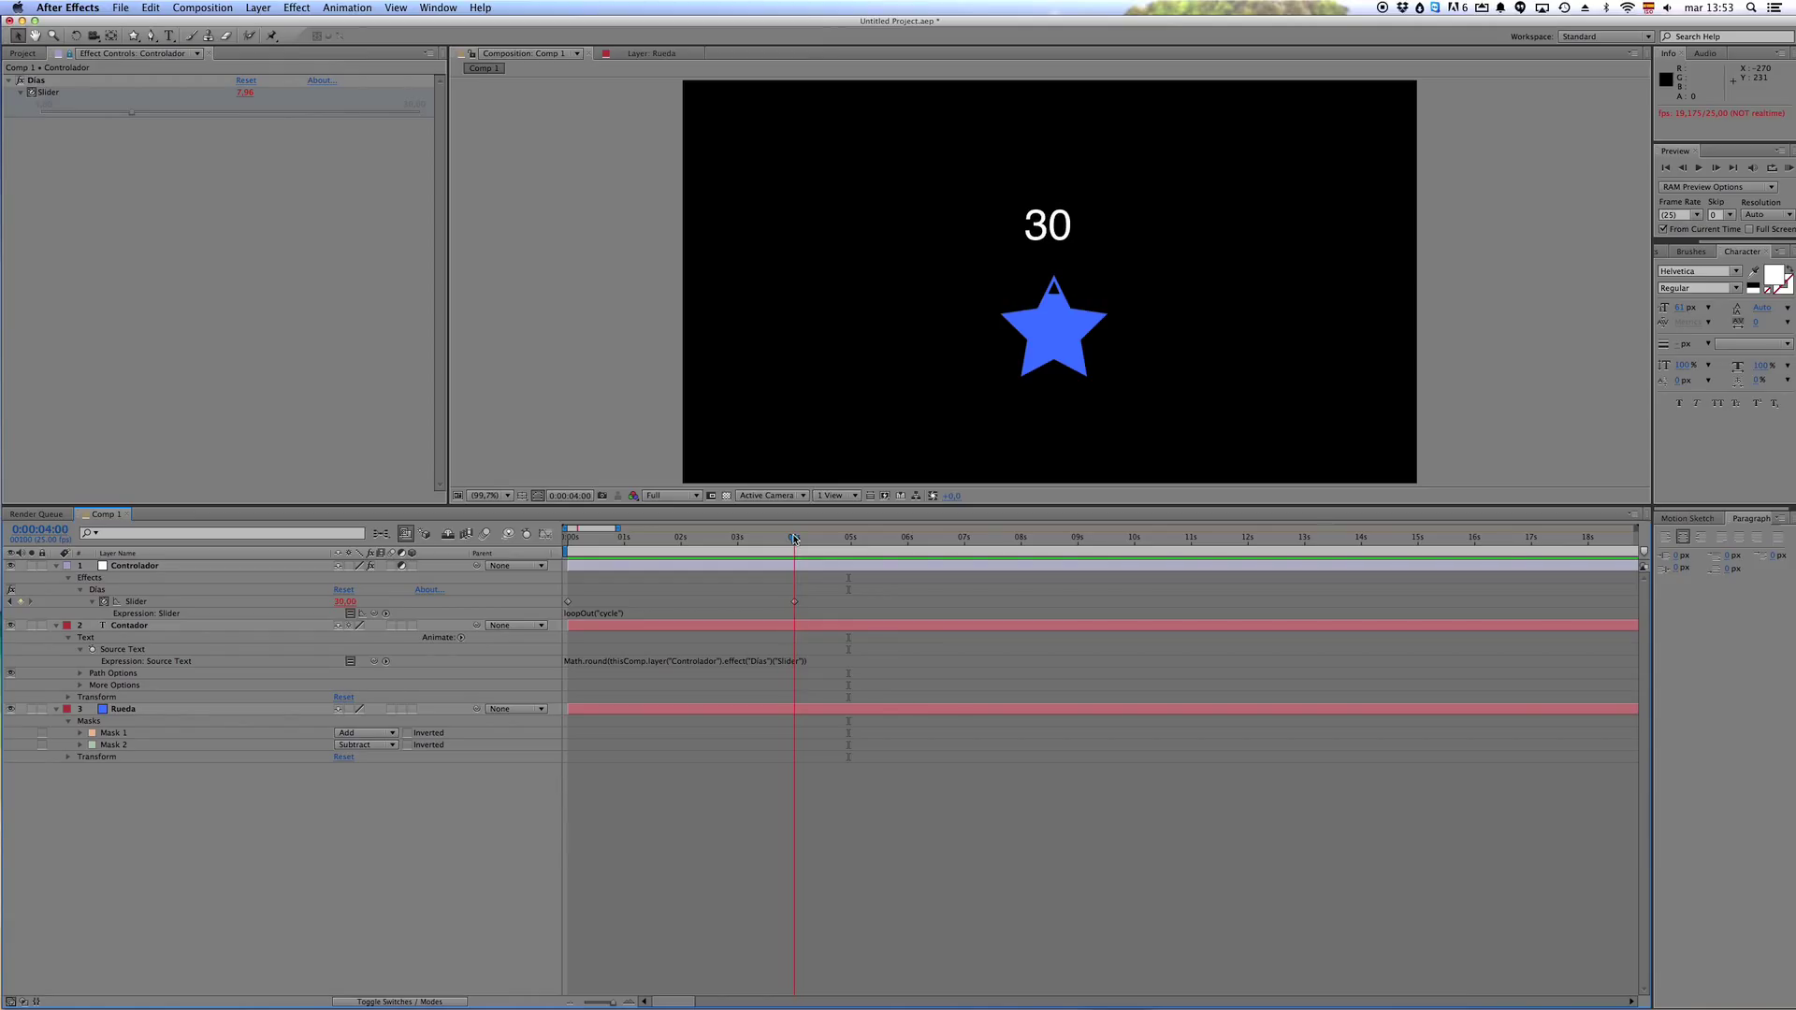
{"action": "mouse_move", "coordinate": [794, 539]}
{"action": "left_mouse_down"}
{"action": "mouse_move", "coordinate": [595, 547]}
{"action": "mouse_move", "coordinate": [804, 559]}
{"action": "mouse_move", "coordinate": [989, 609]}
{"action": "mouse_move", "coordinate": [791, 609]}
{"action": "left_mouse_up"}
{"action": "key", "text": "ctrl+z"}
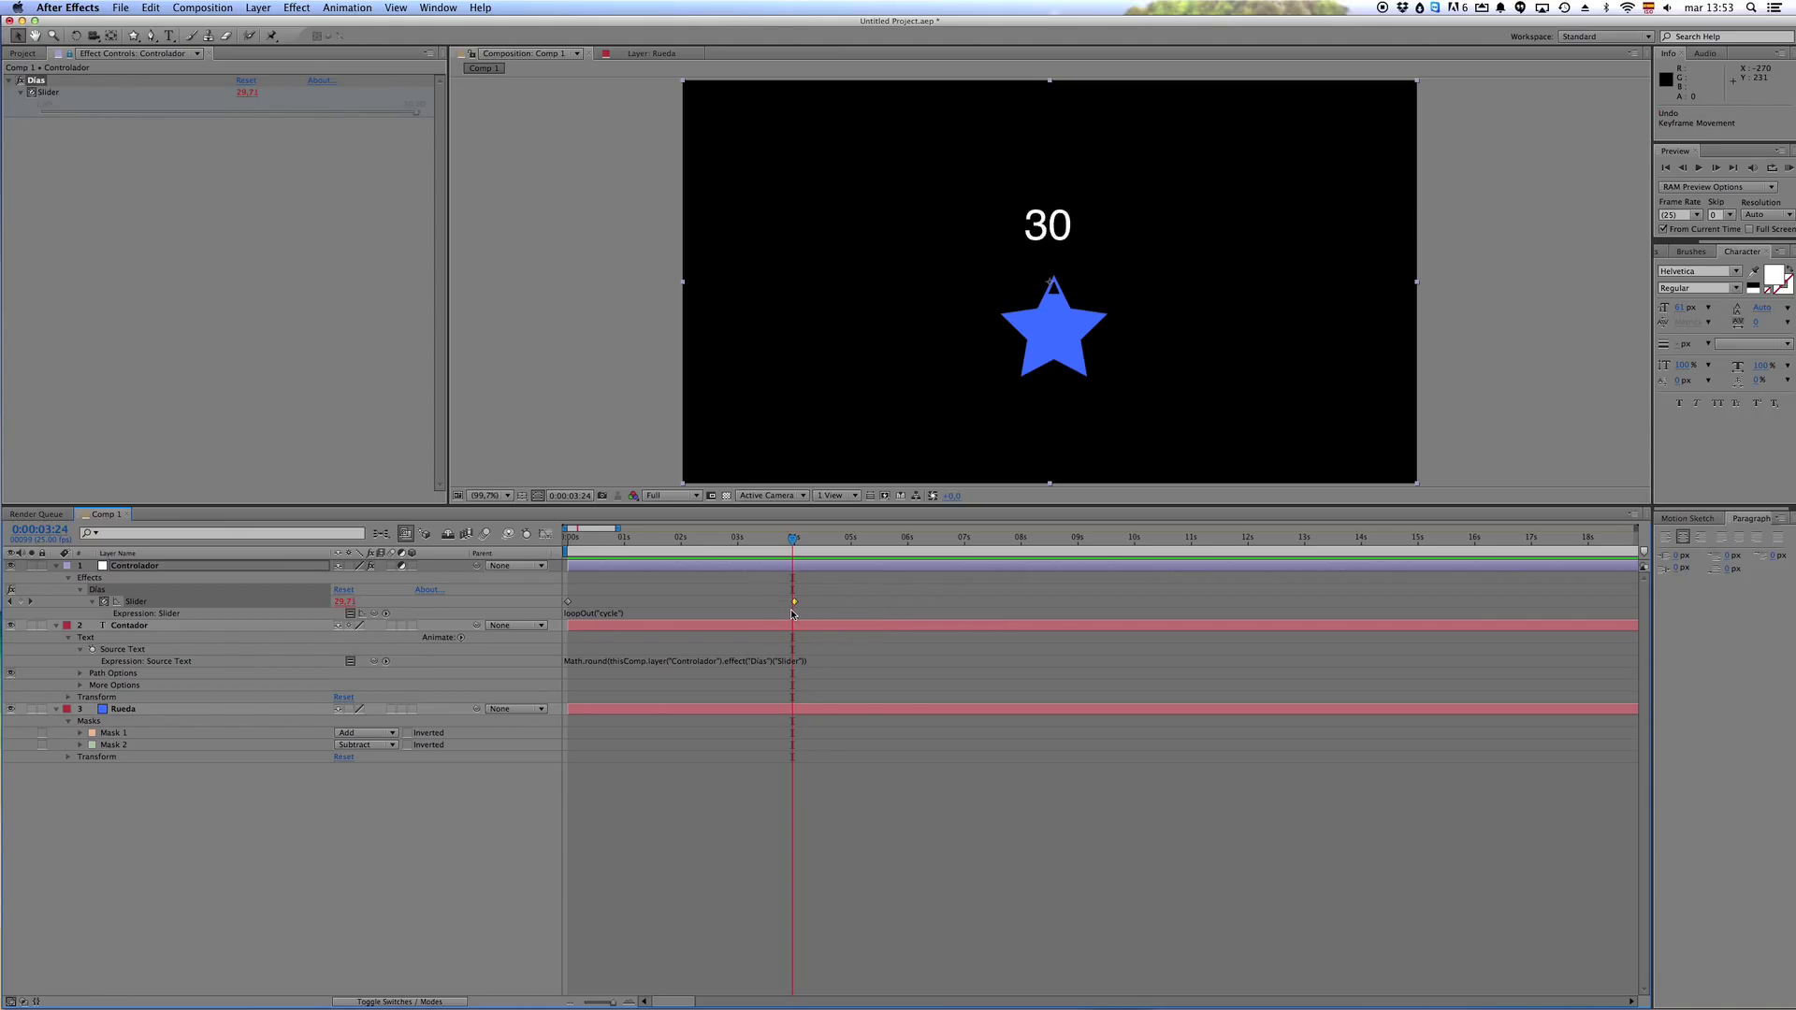
{"action": "left_click_drag", "start_coordinate": [792, 538], "coordinate": [873, 538]}
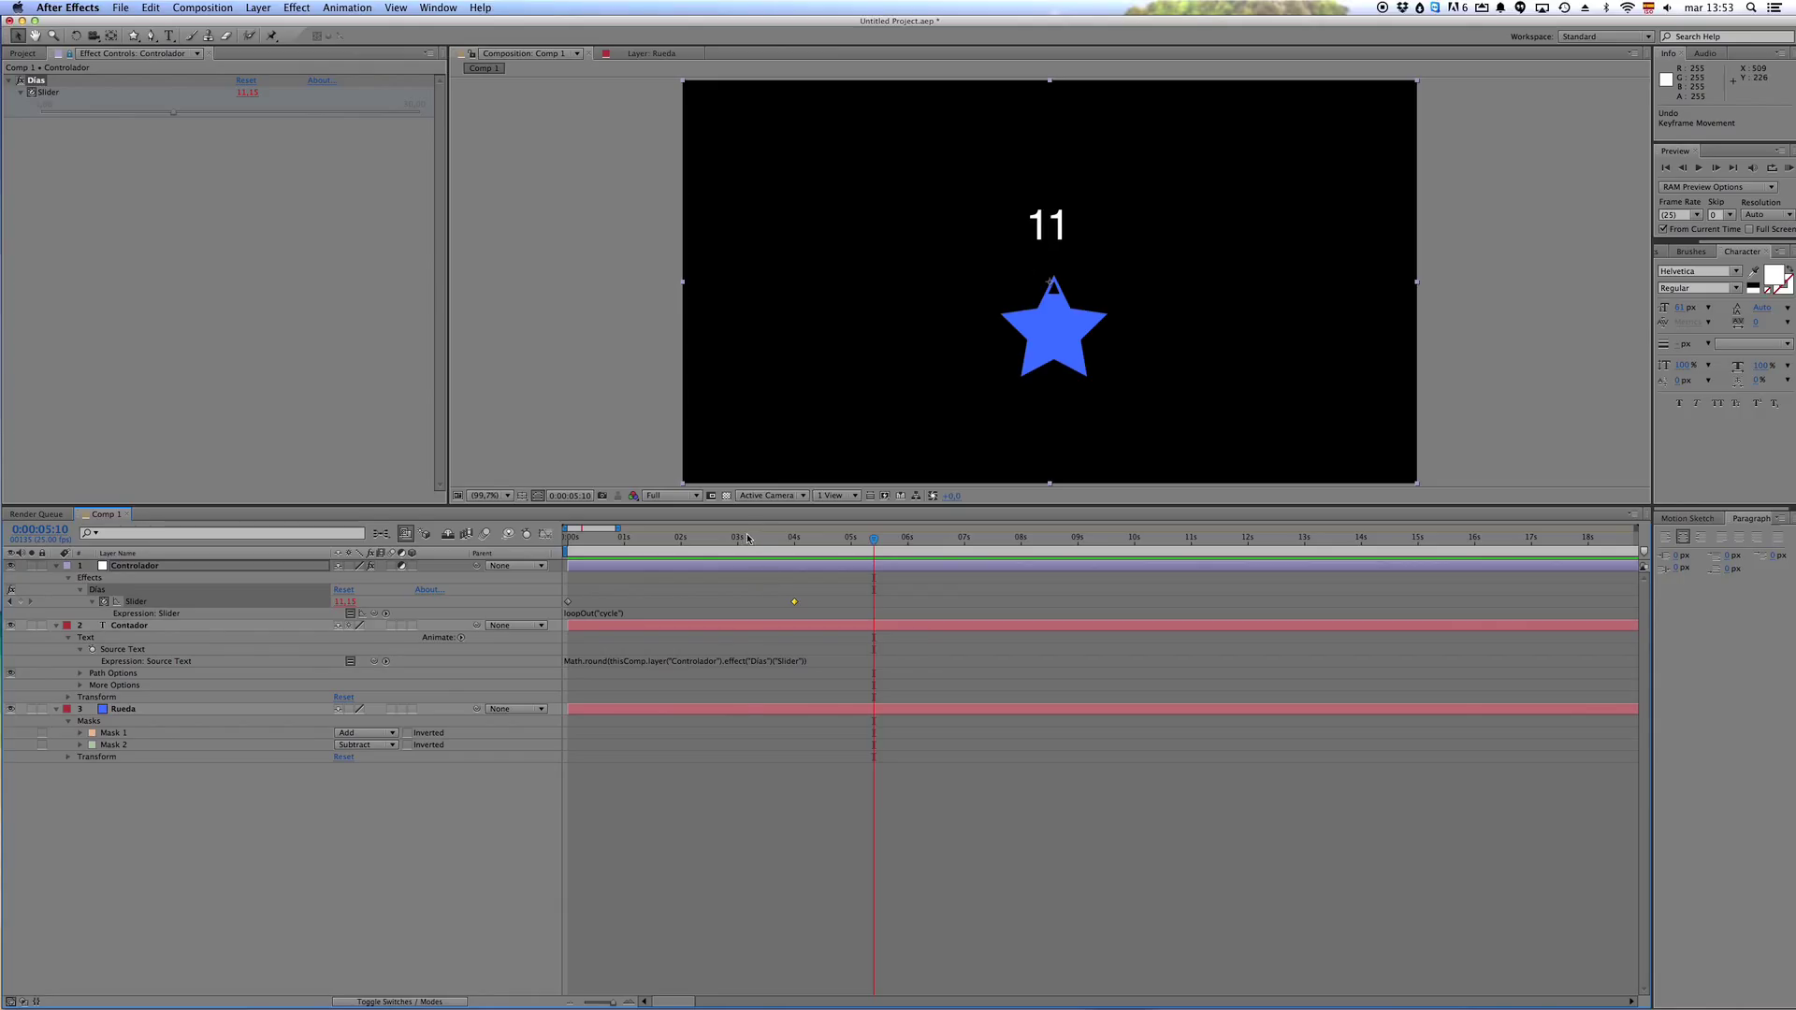
{"action": "left_click_drag", "start_coordinate": [747, 537], "coordinate": [796, 540]}
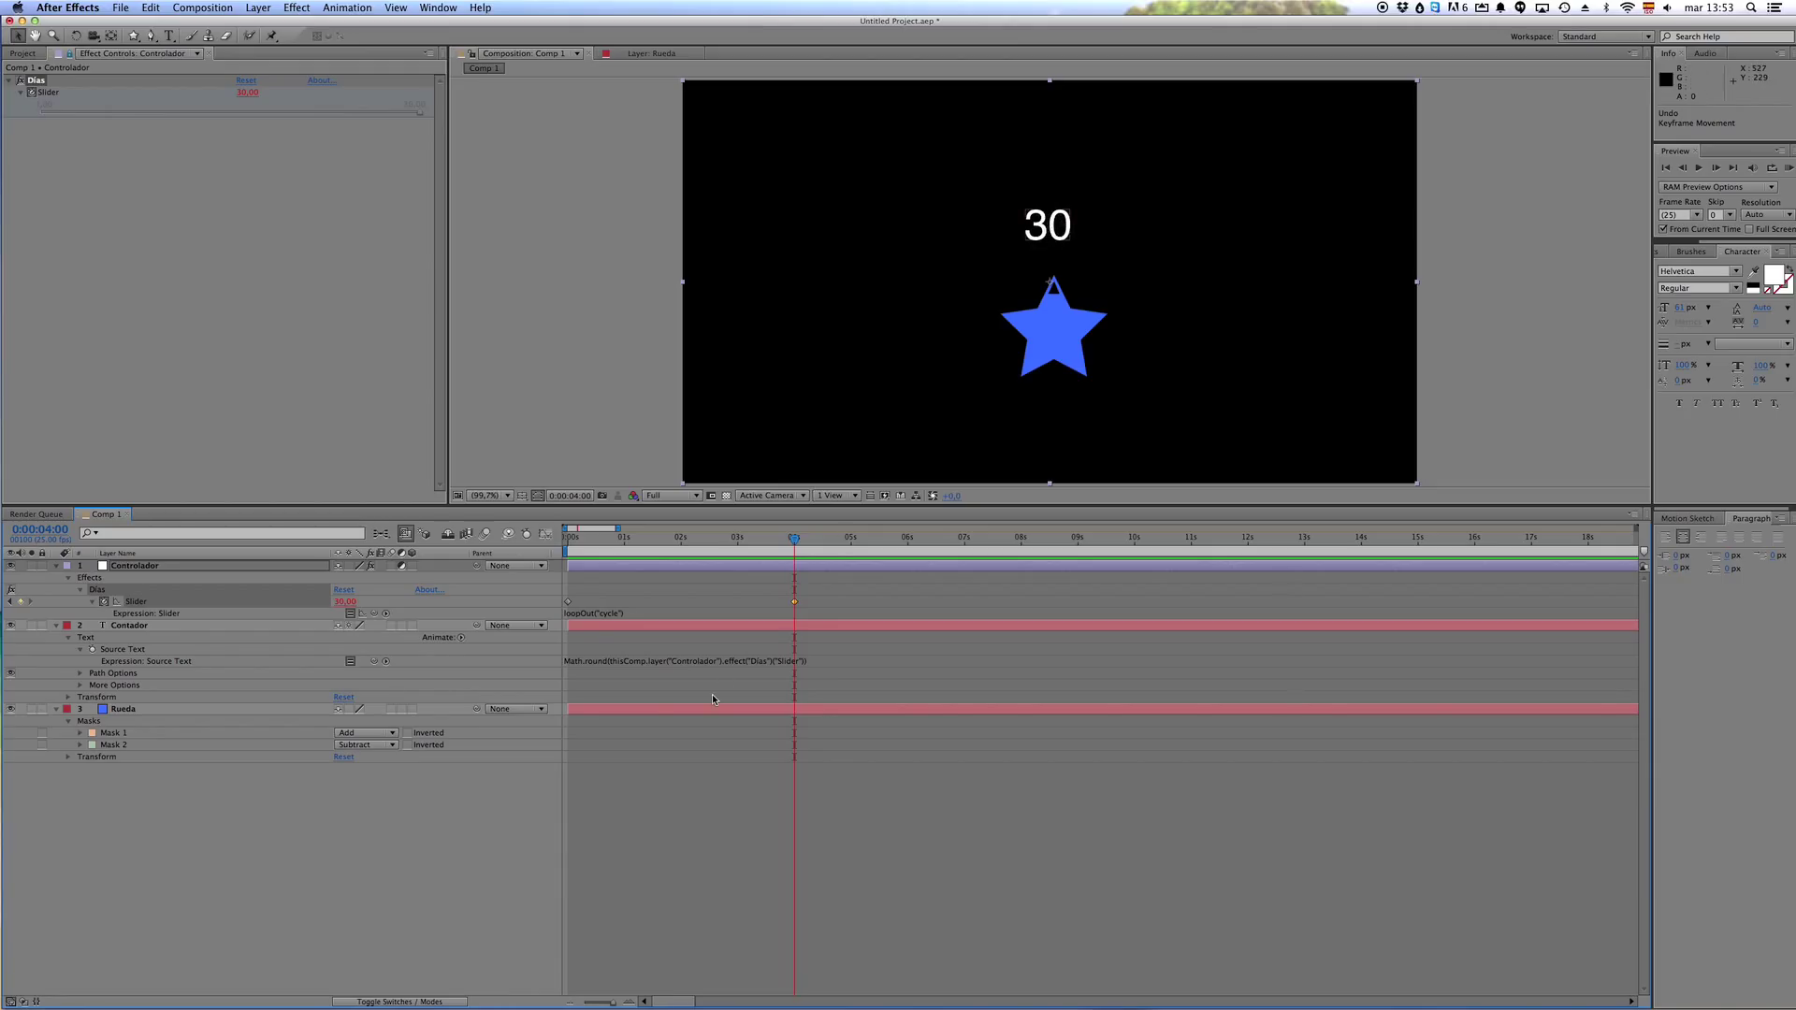
- Add a Rotation expression on Rueda defining t as the Dias slider value
{"action": "left_click", "coordinate": [155, 711]}
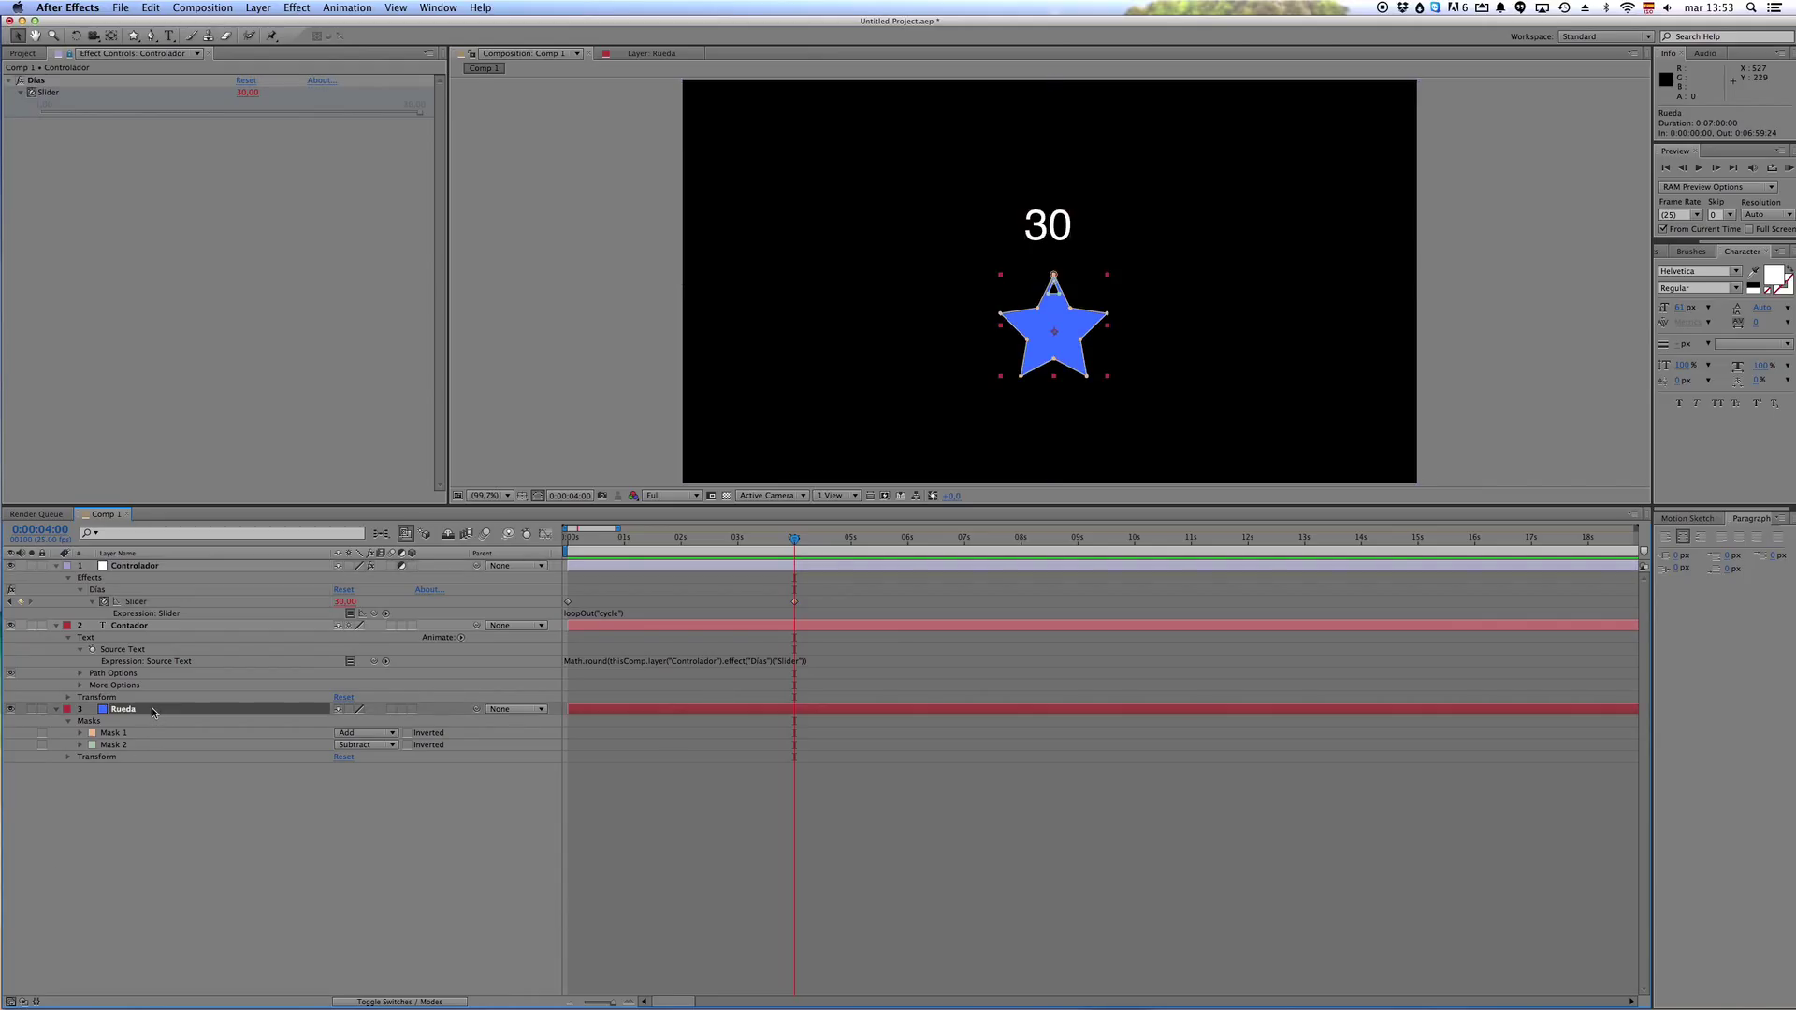
{"action": "key", "text": "r"}
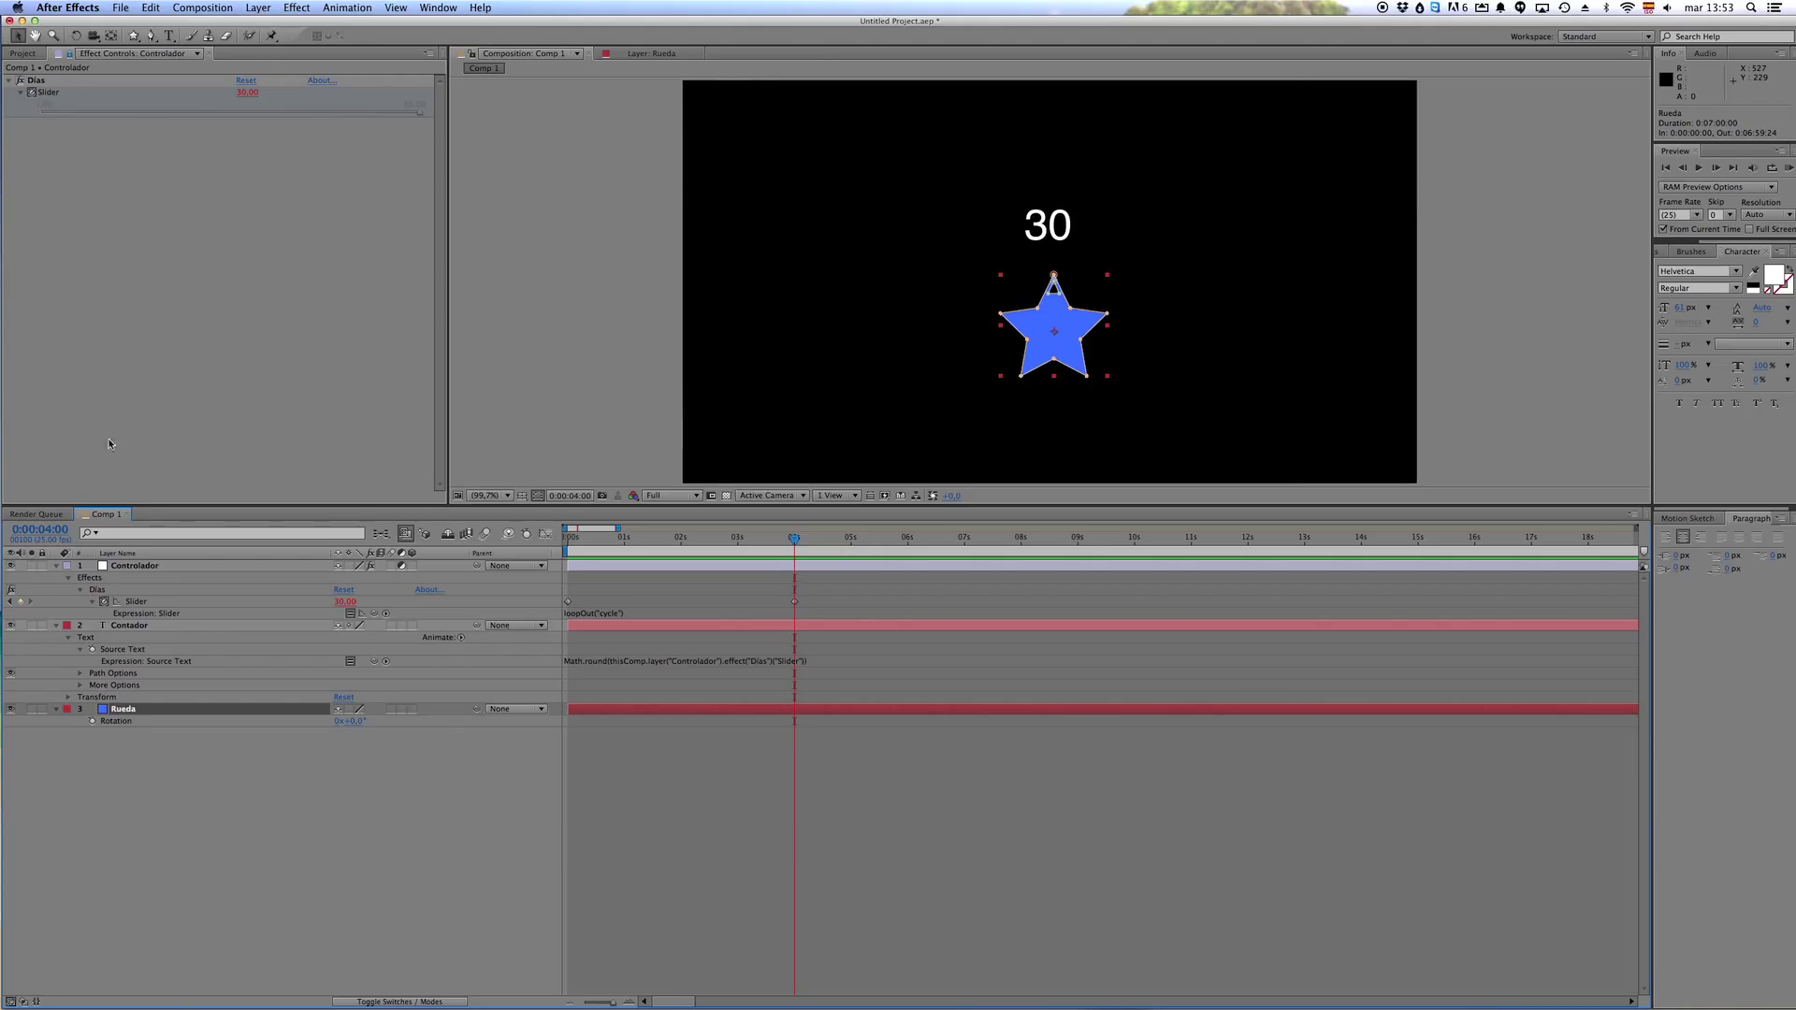
{"action": "left_click", "coordinate": [93, 724], "text": "alt"}
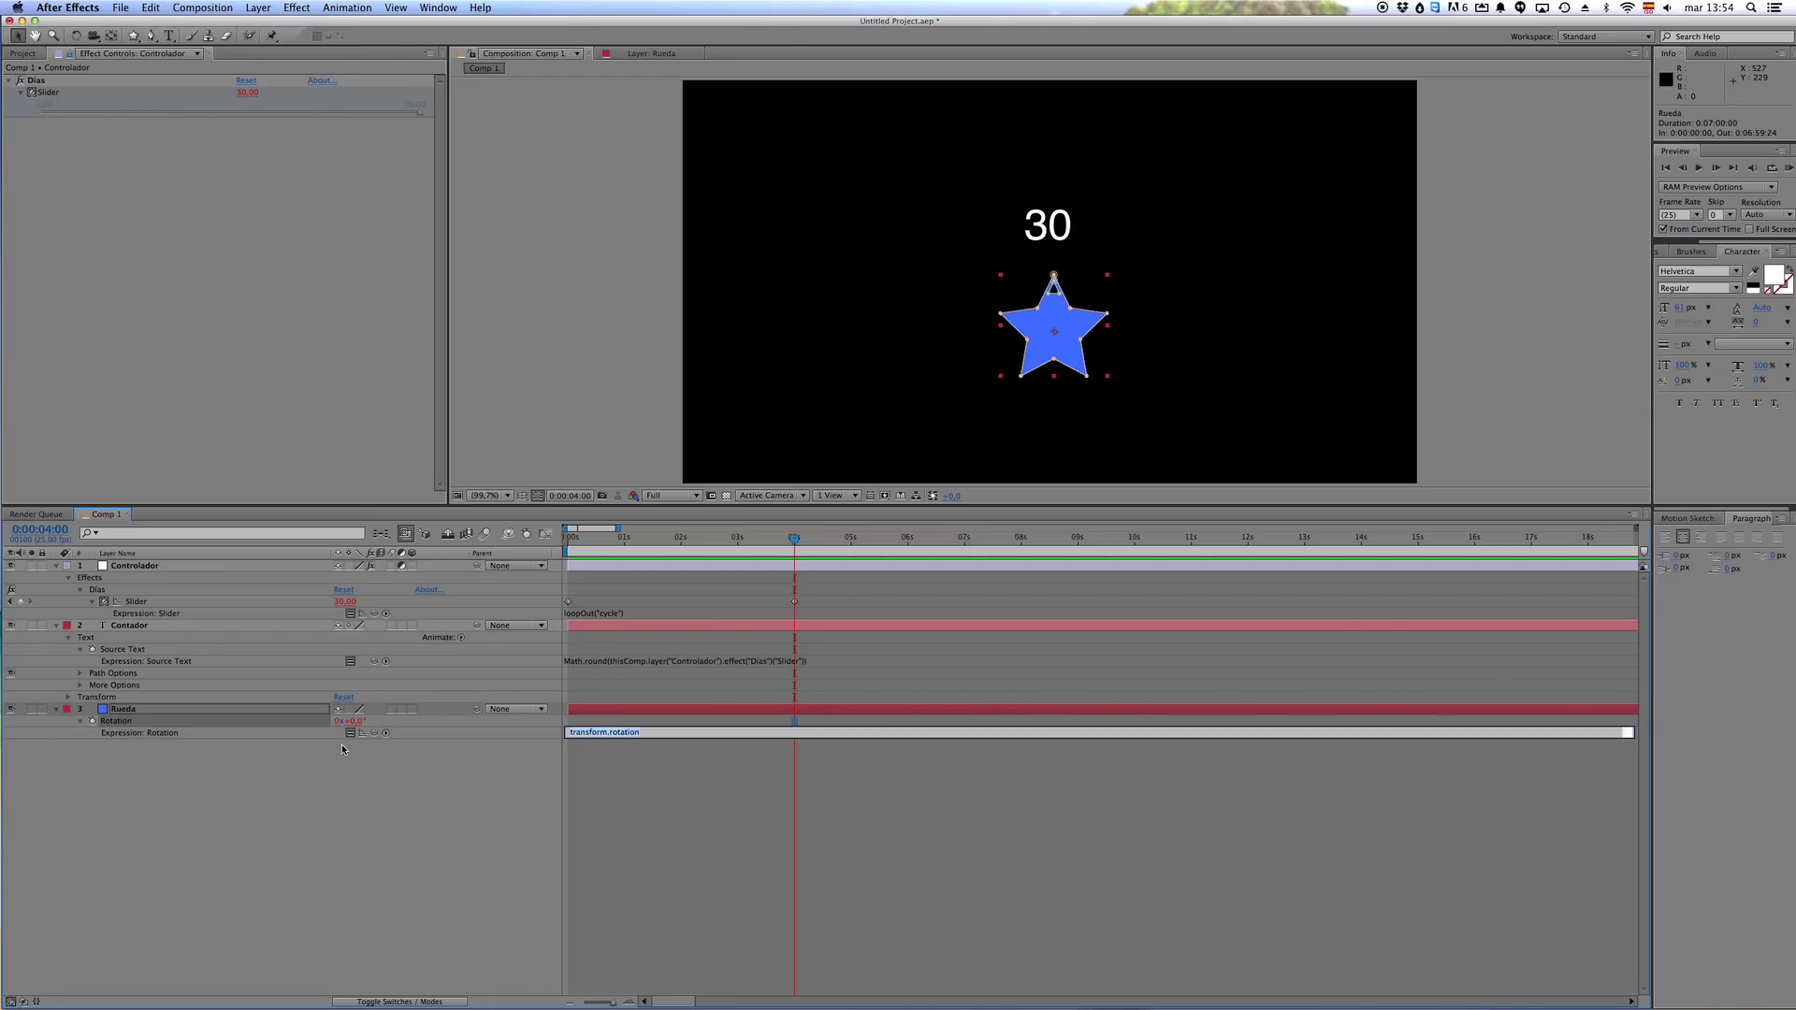
{"action": "type", "text": "t="}
{"action": "left_click_drag", "start_coordinate": [374, 733], "coordinate": [49, 93]}
{"action": "key", "text": "Return"}
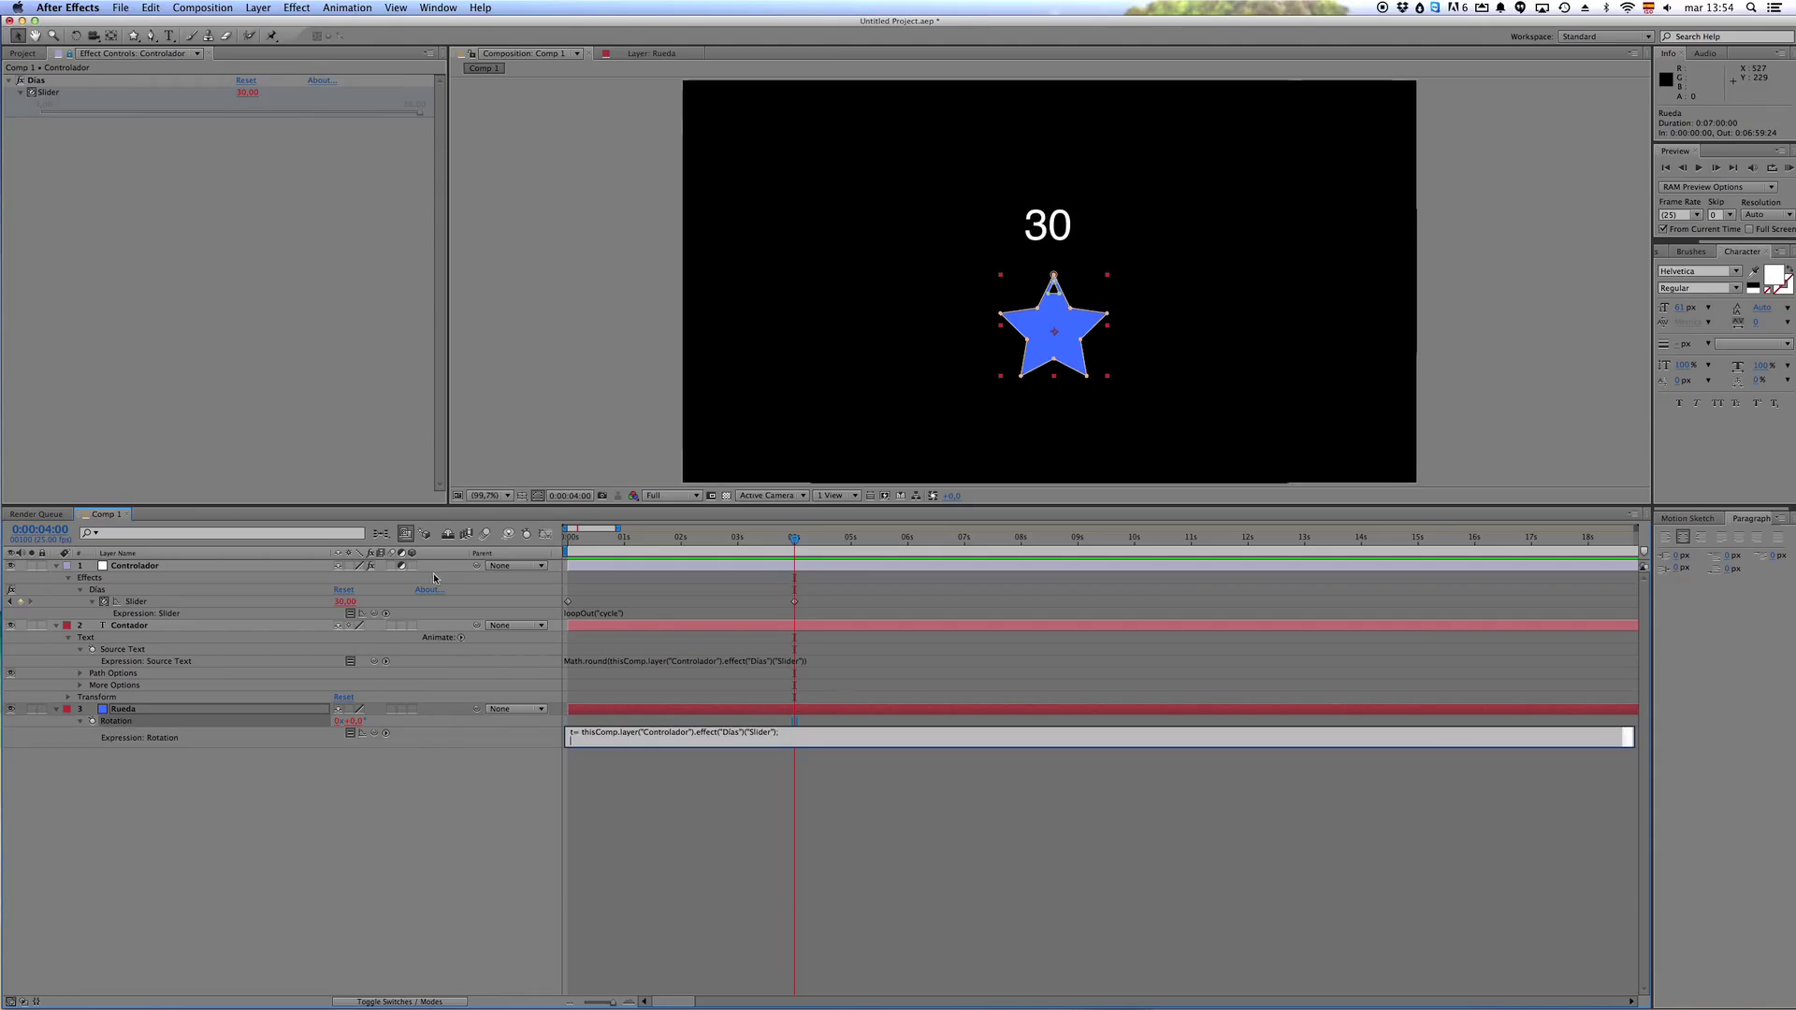
- Complete the rotation expression as linear(t, 1, 30, 0, 360) and rewind to the start
{"action": "left_click", "coordinate": [385, 732]}
{"action": "mouse_move", "coordinate": [416, 733]}
{"action": "mouse_move", "coordinate": [426, 772]}
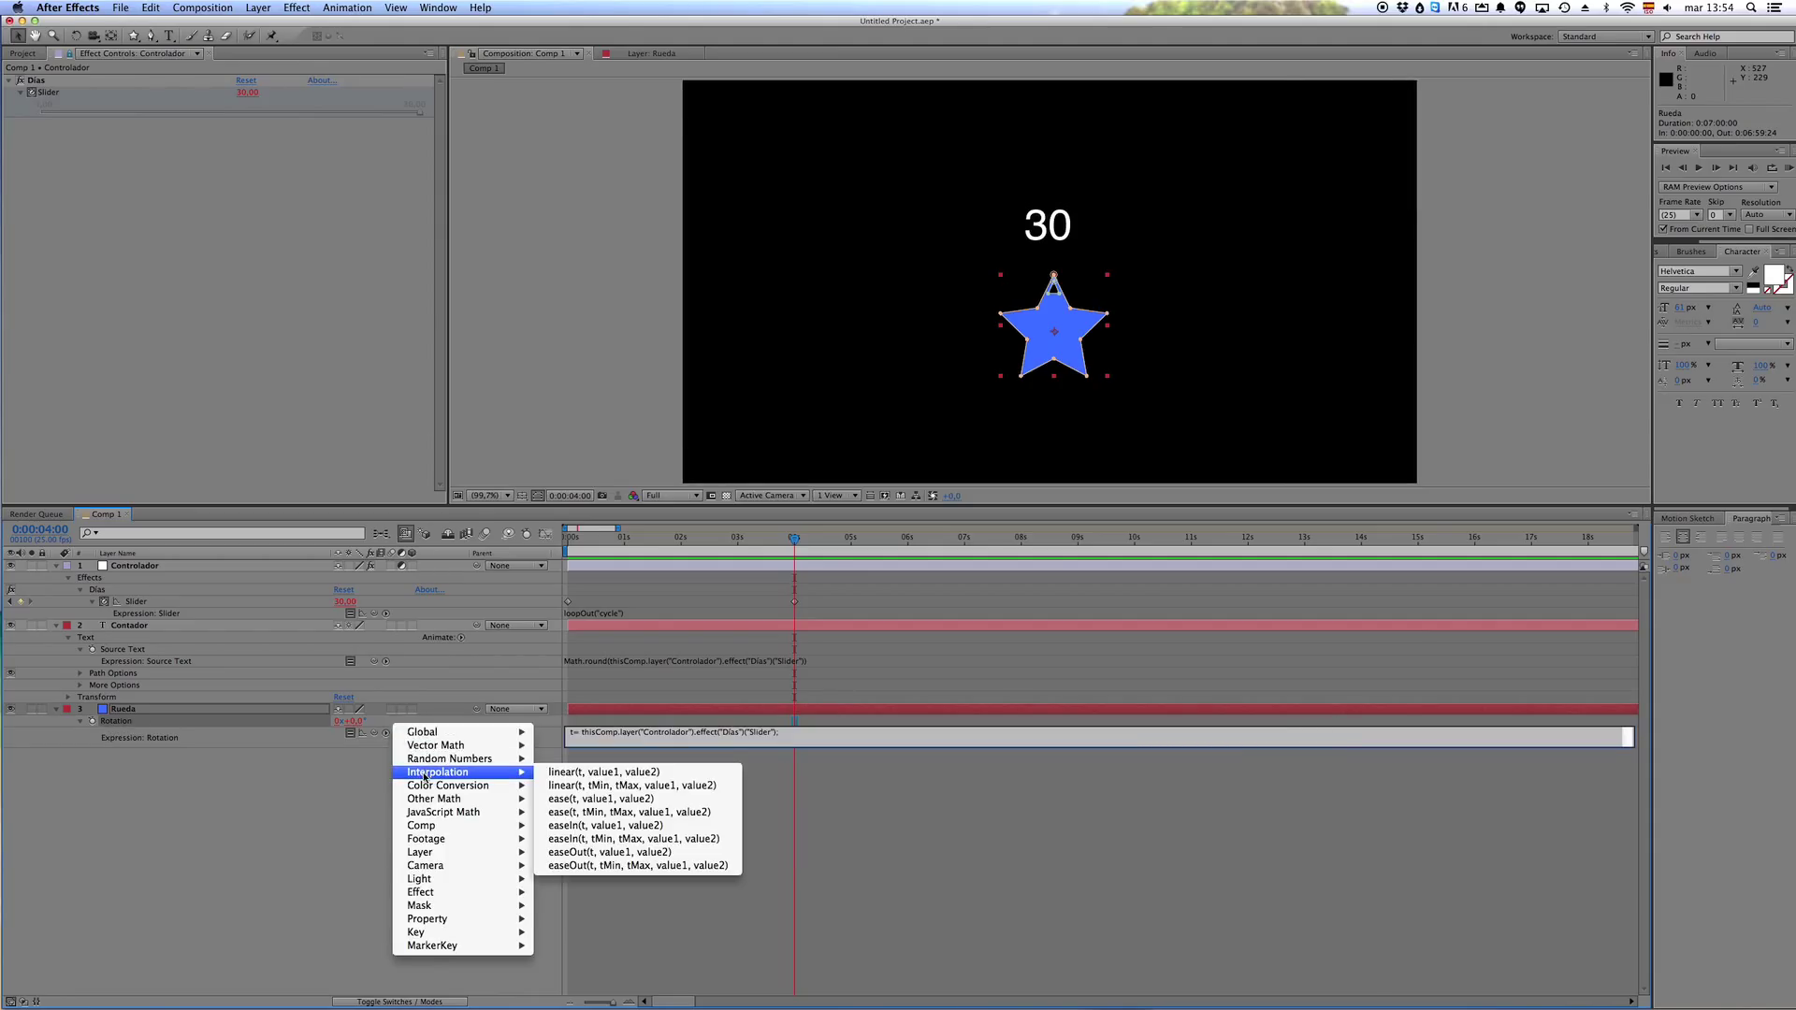
{"action": "left_click", "coordinate": [601, 787]}
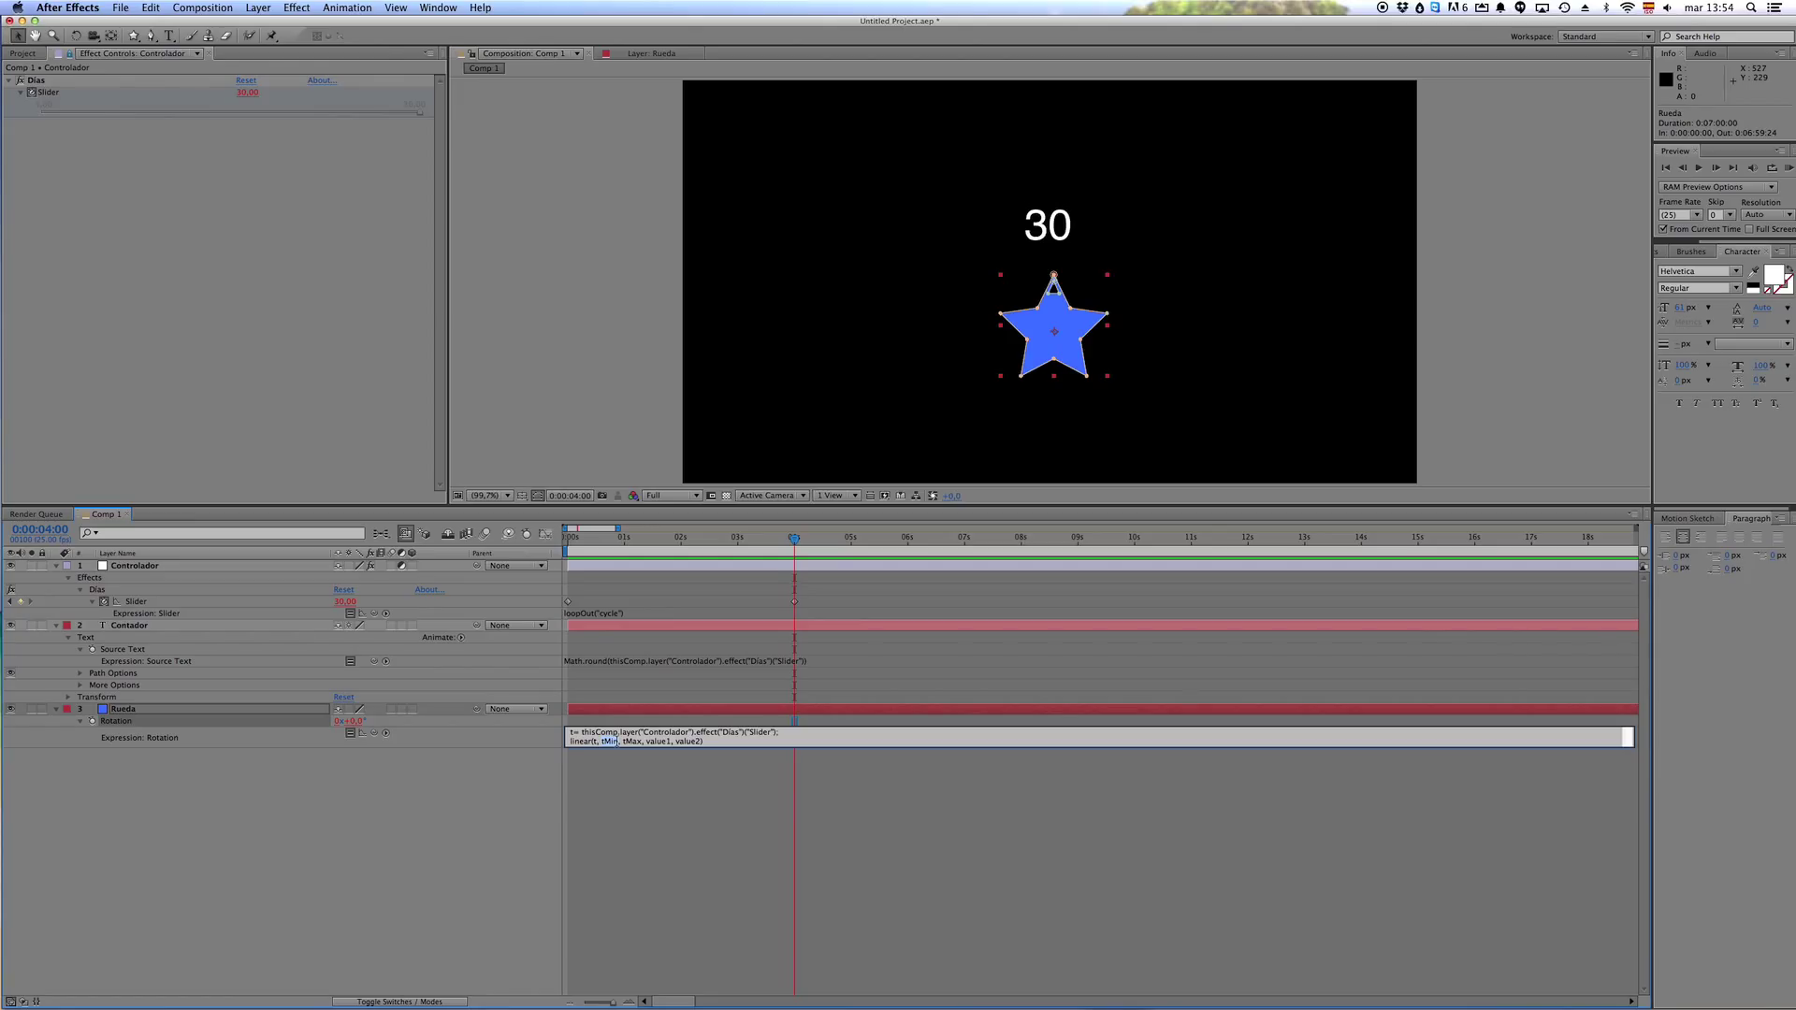
{"action": "type", "text": "1"}
{"action": "left_click_drag", "start_coordinate": [612, 741], "coordinate": [627, 741]}
{"action": "type", "text": "30"}
{"action": "left_click_drag", "start_coordinate": [625, 741], "coordinate": [644, 741]}
{"action": "type", "text": "0"}
{"action": "left_click_drag", "start_coordinate": [636, 741], "coordinate": [658, 741]}
{"action": "type", "text": "360"}
{"action": "left_click", "coordinate": [683, 814]}
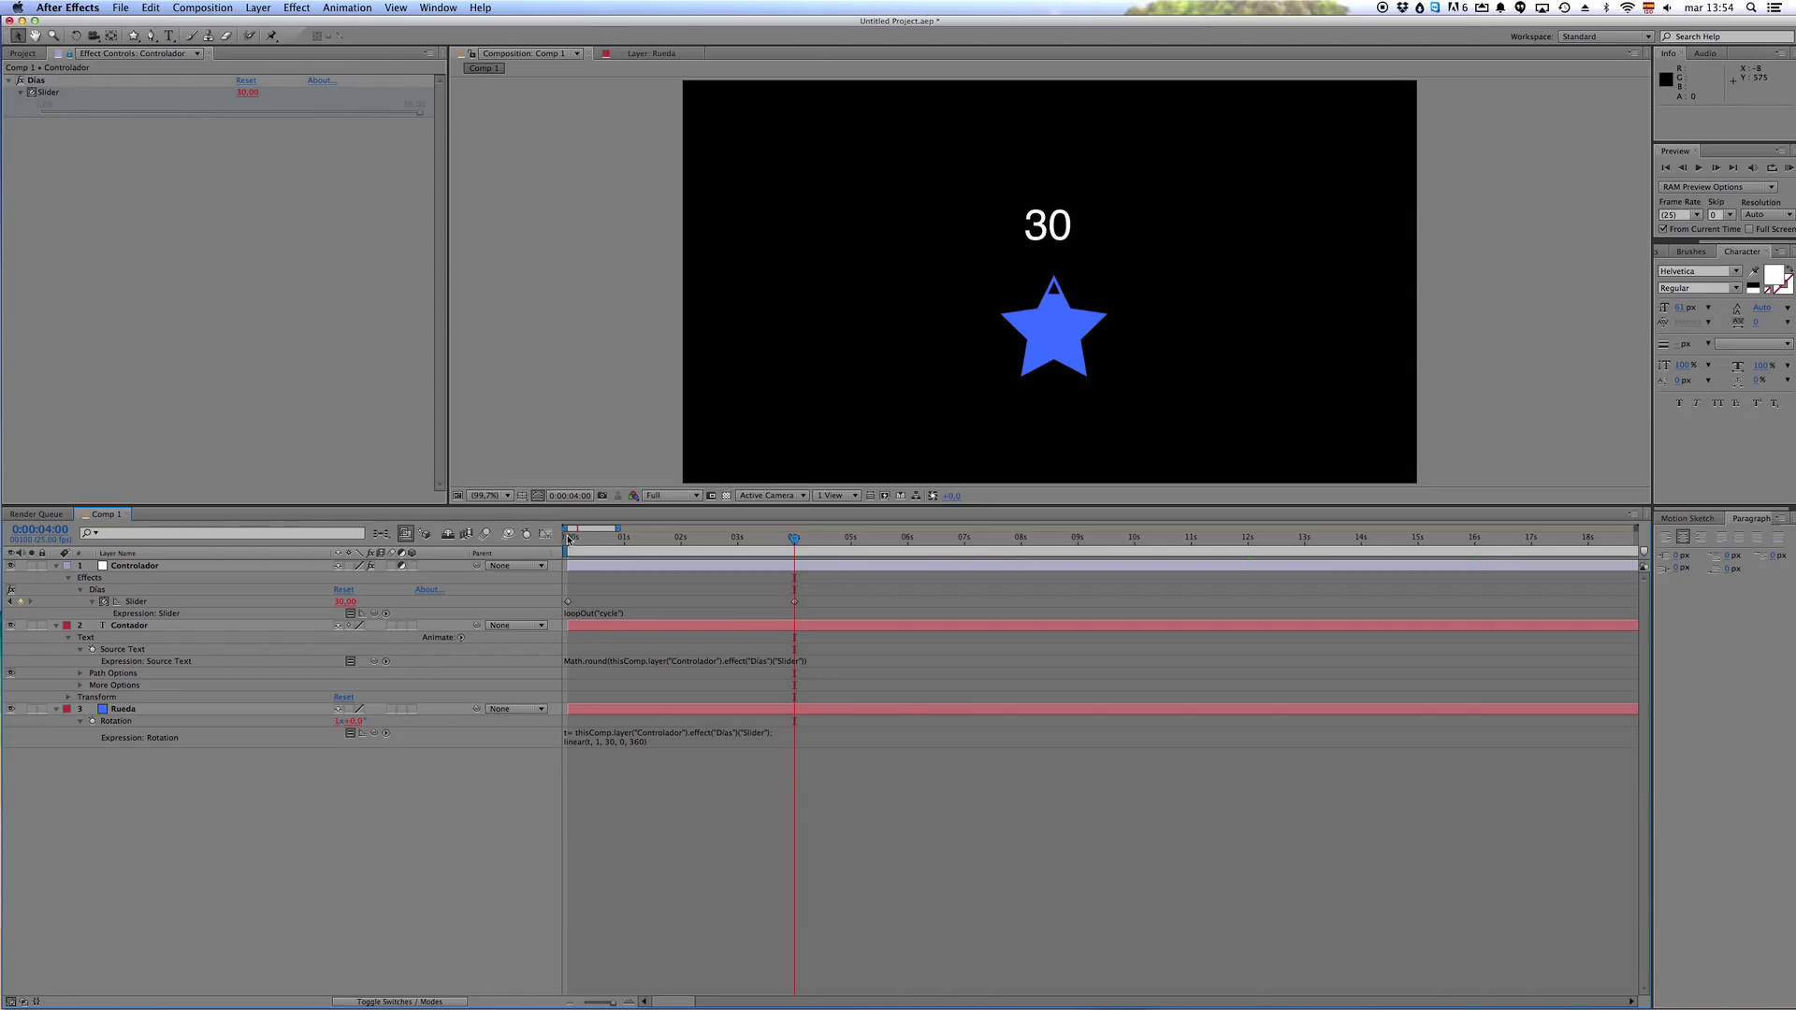
{"action": "left_click_drag", "start_coordinate": [794, 538], "coordinate": [547, 536]}
{"action": "key", "text": "space"}
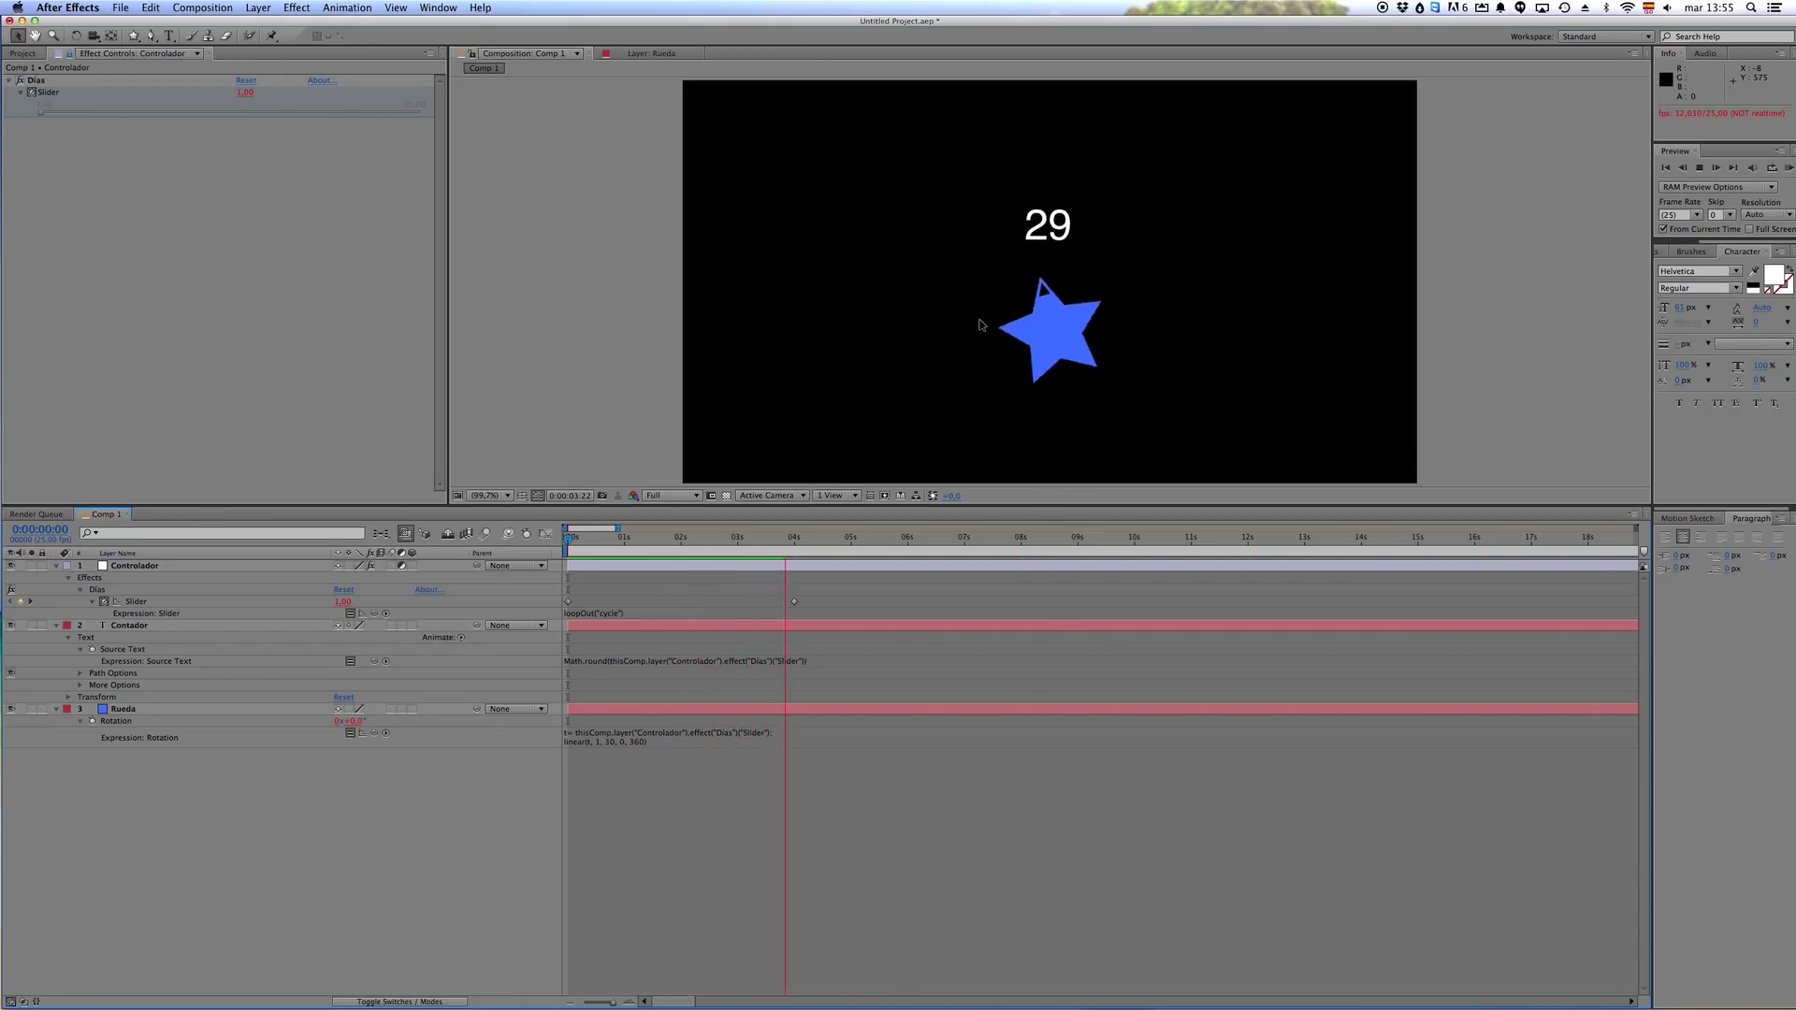
{"action": "key", "text": "space"}
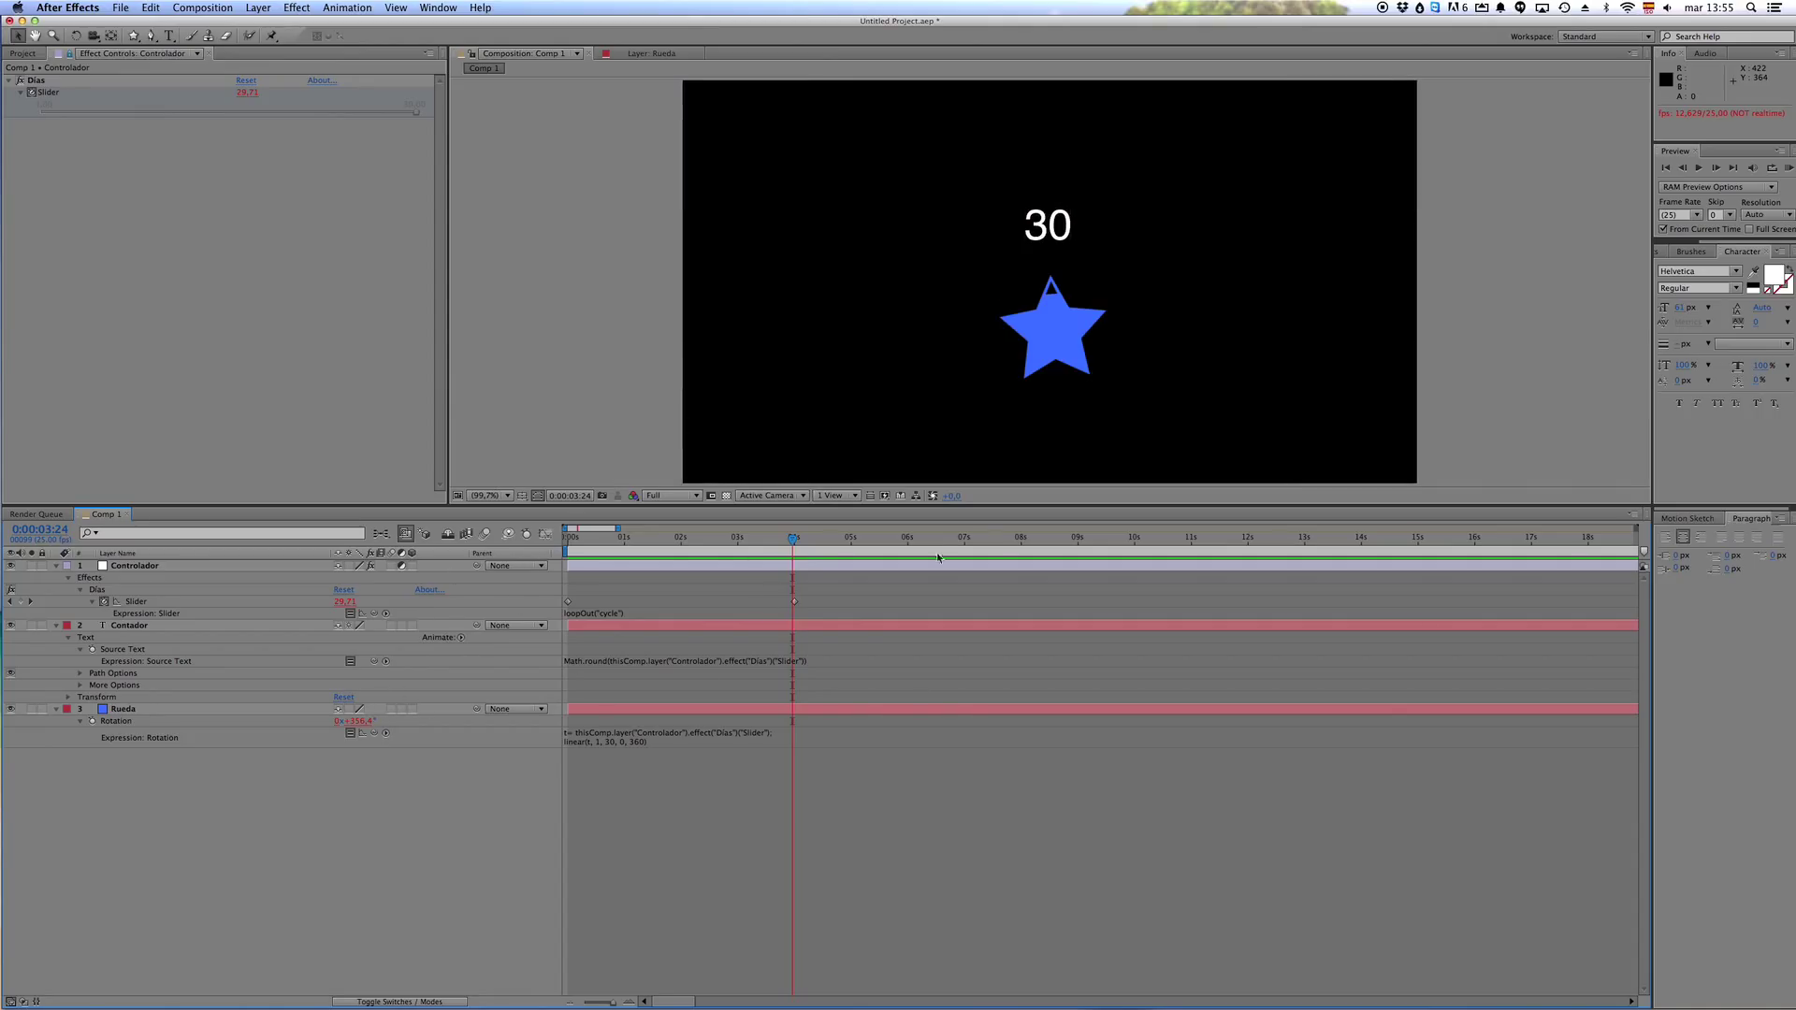
{"action": "key", "text": "Page_Down"}
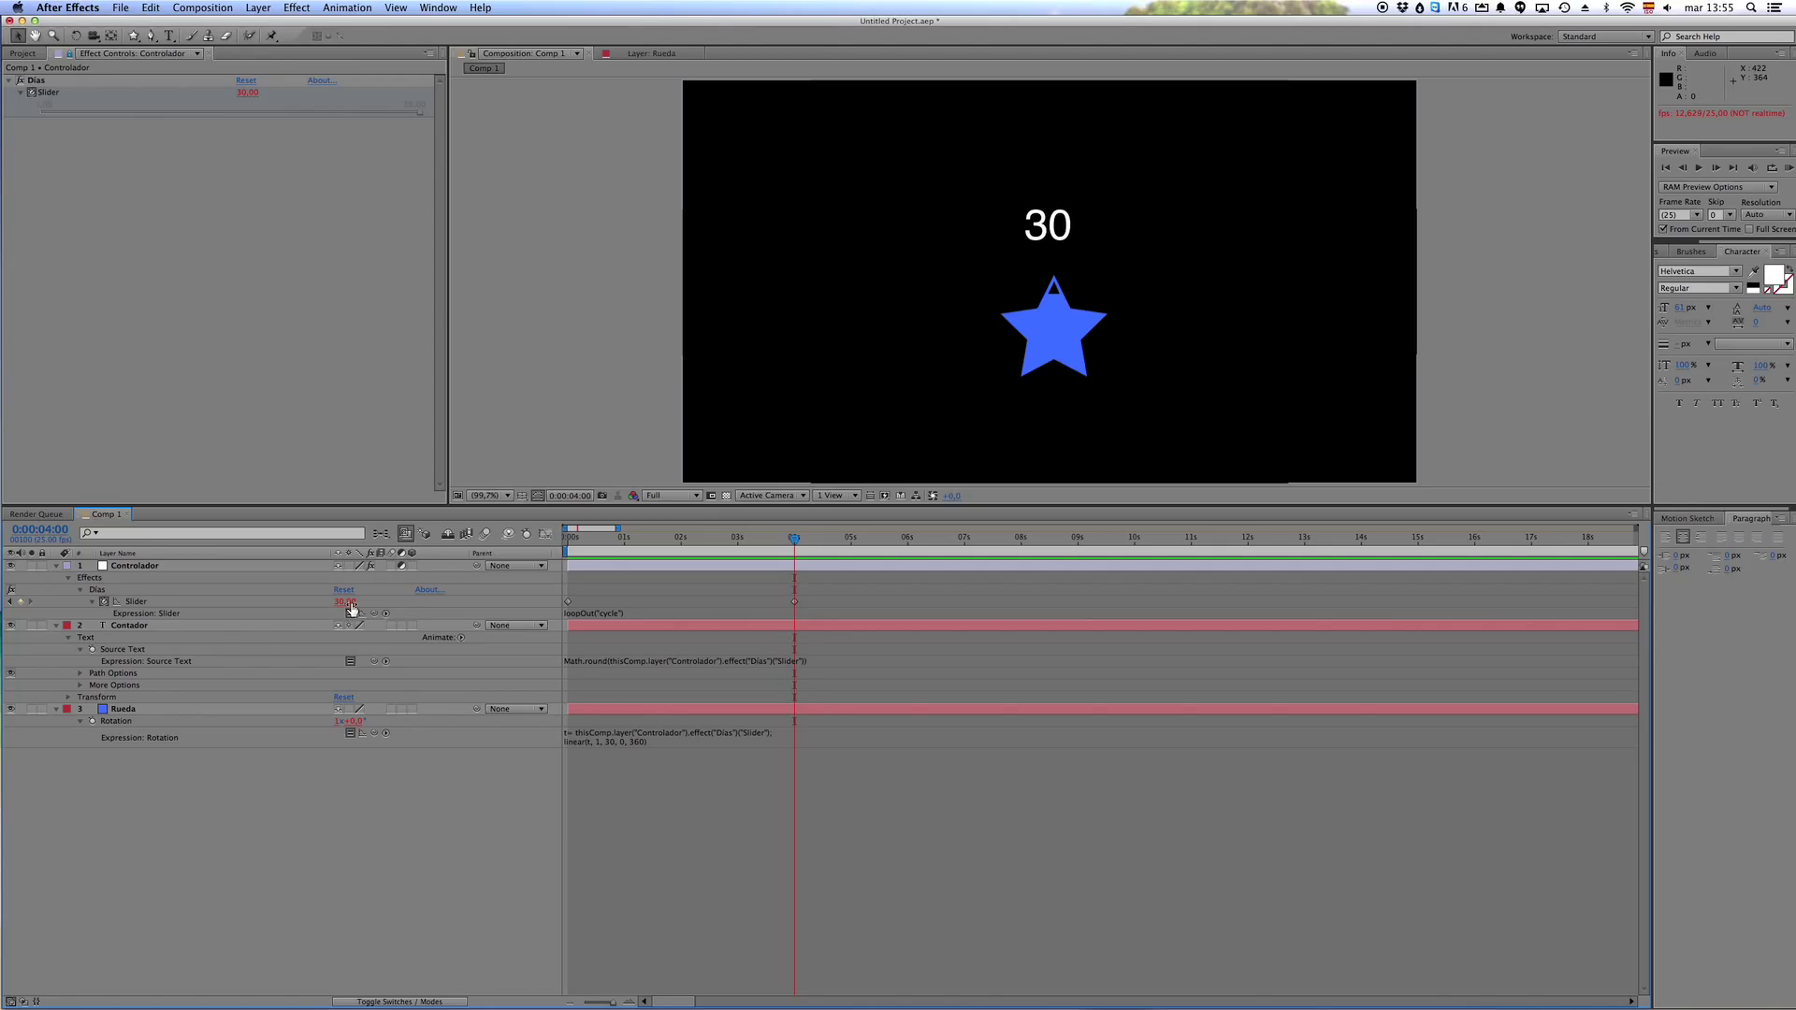
{"action": "key", "text": "space"}
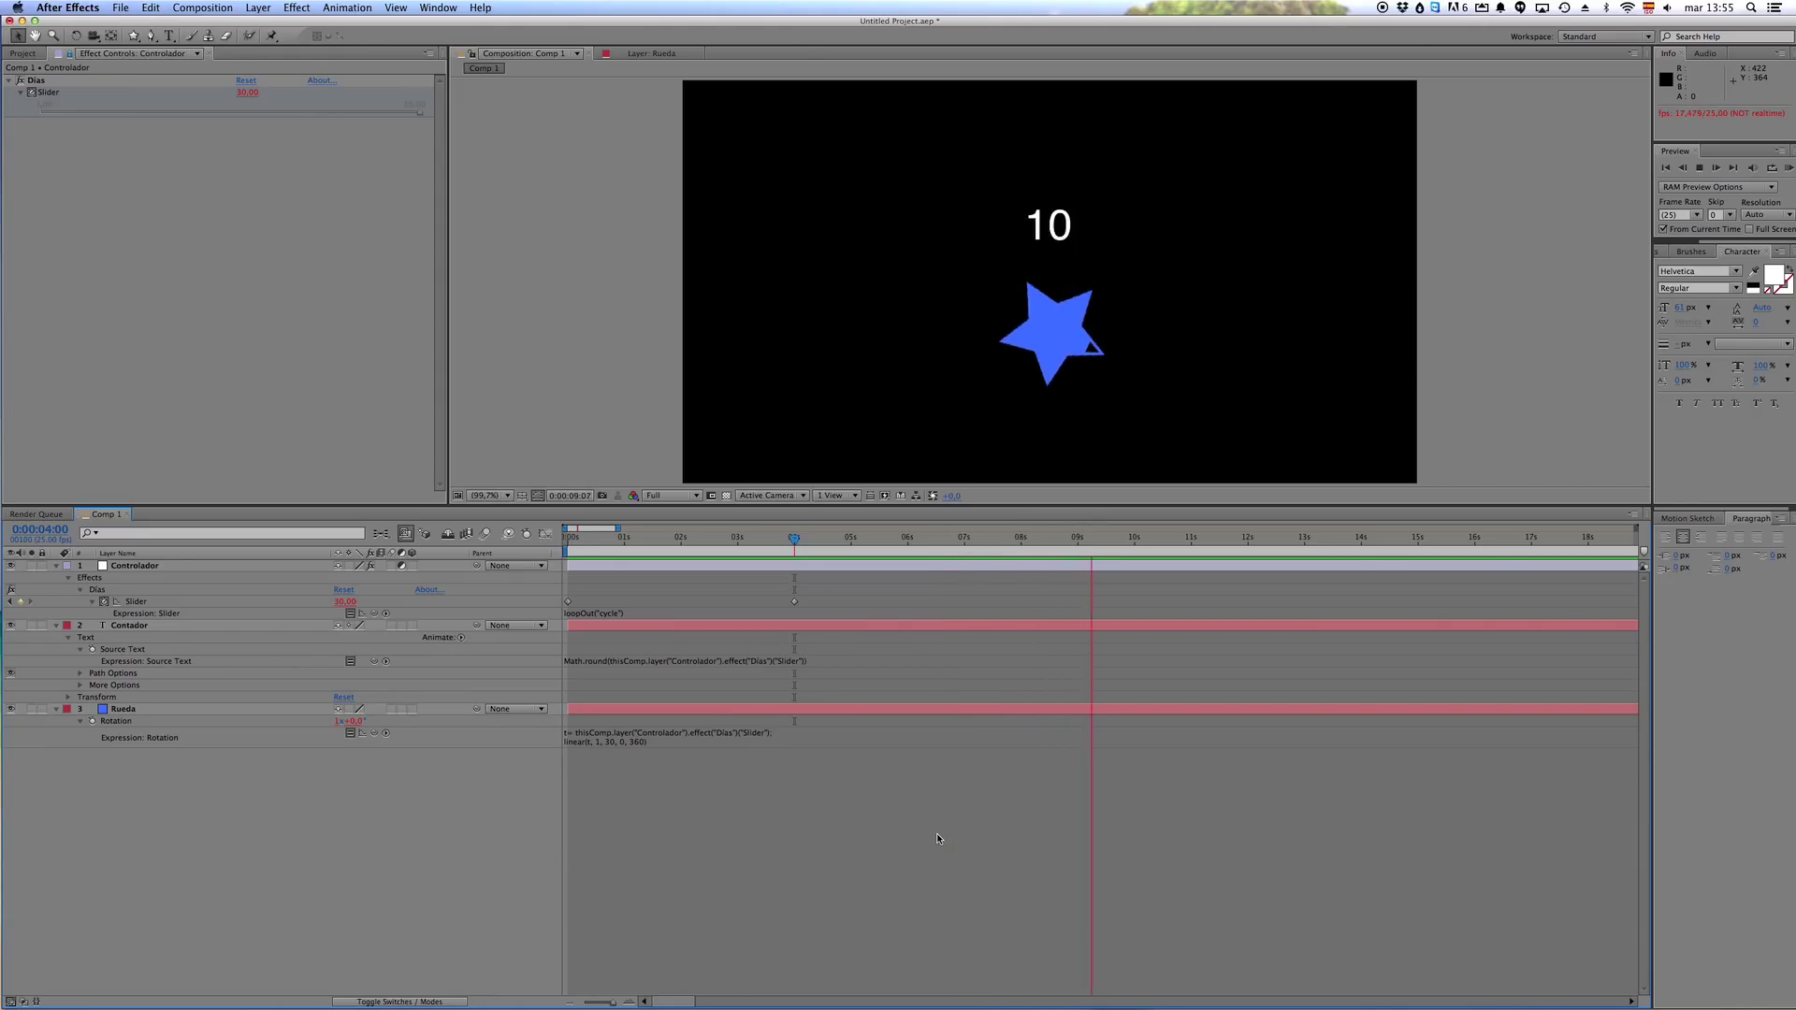
{"action": "left_click_drag", "start_coordinate": [737, 538], "coordinate": [795, 541]}
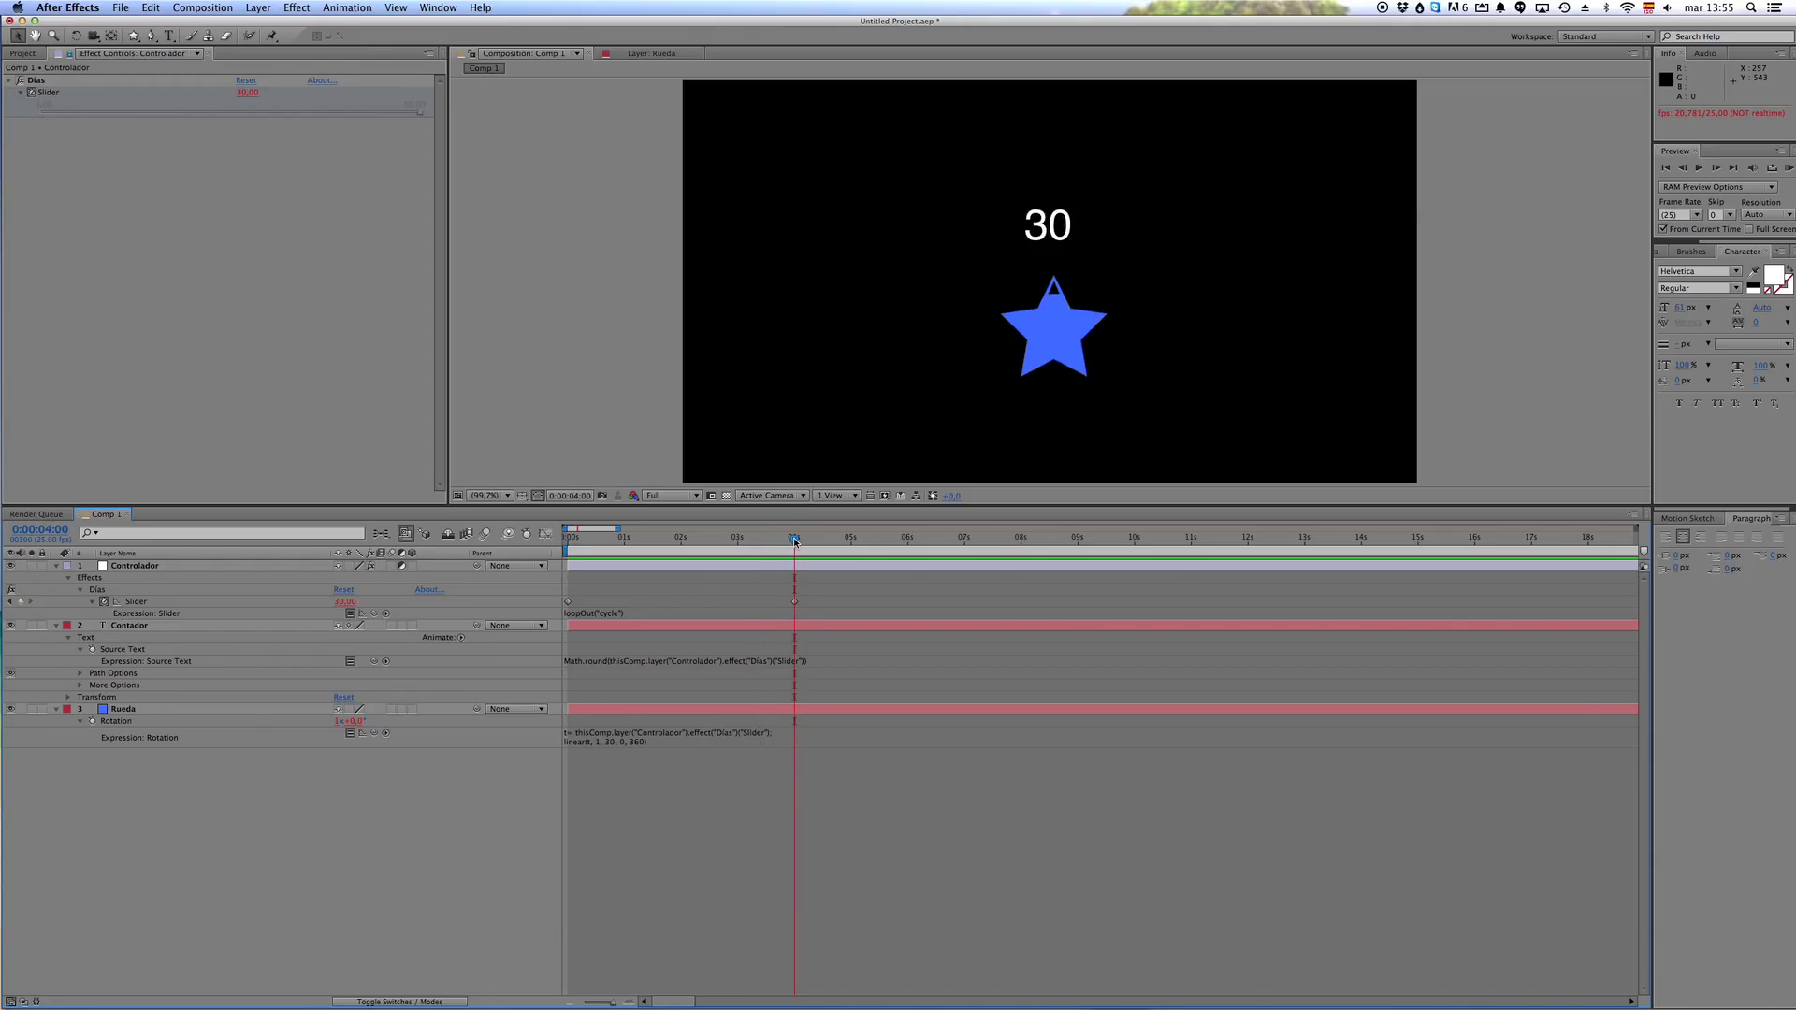
{"action": "left_click", "coordinate": [250, 709]}
{"action": "left_click", "coordinate": [380, 762]}
{"action": "left_click", "coordinate": [359, 731]}
{"action": "left_click", "coordinate": [431, 677]}
{"action": "left_click_drag", "start_coordinate": [612, 541], "coordinate": [558, 543]}
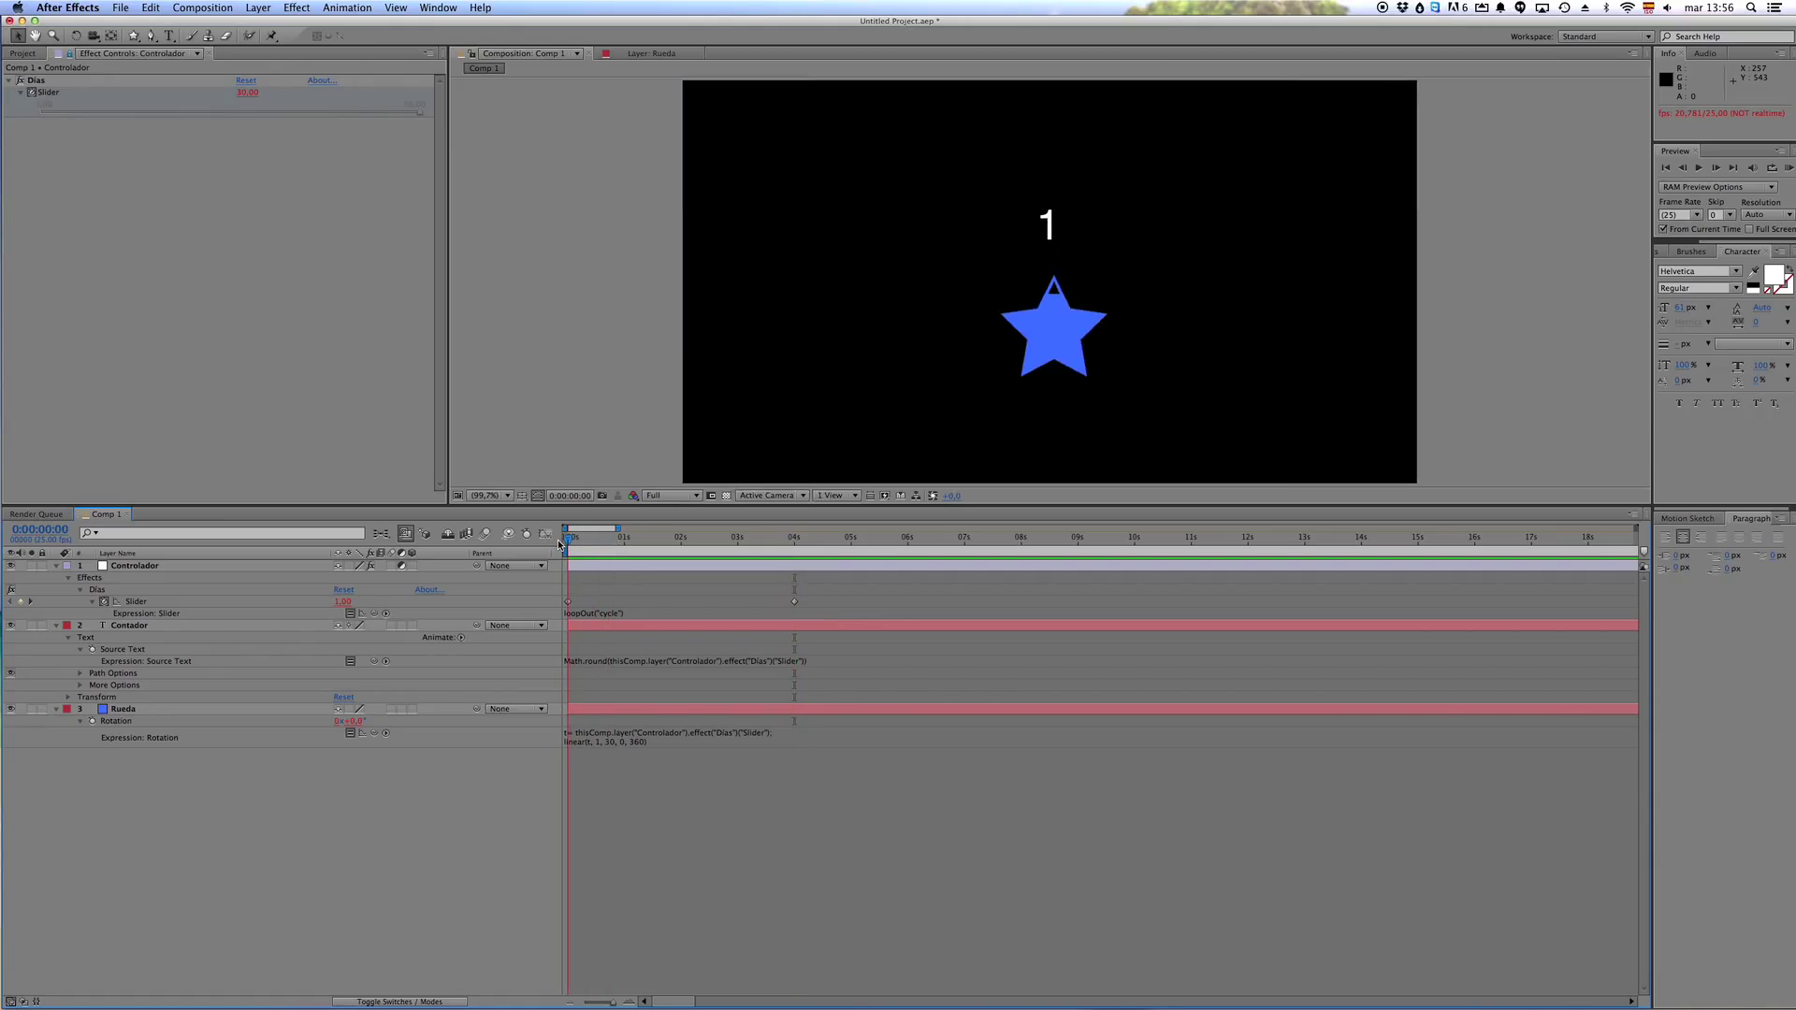
{"action": "left_click", "coordinate": [333, 717]}
{"action": "key", "text": "space"}
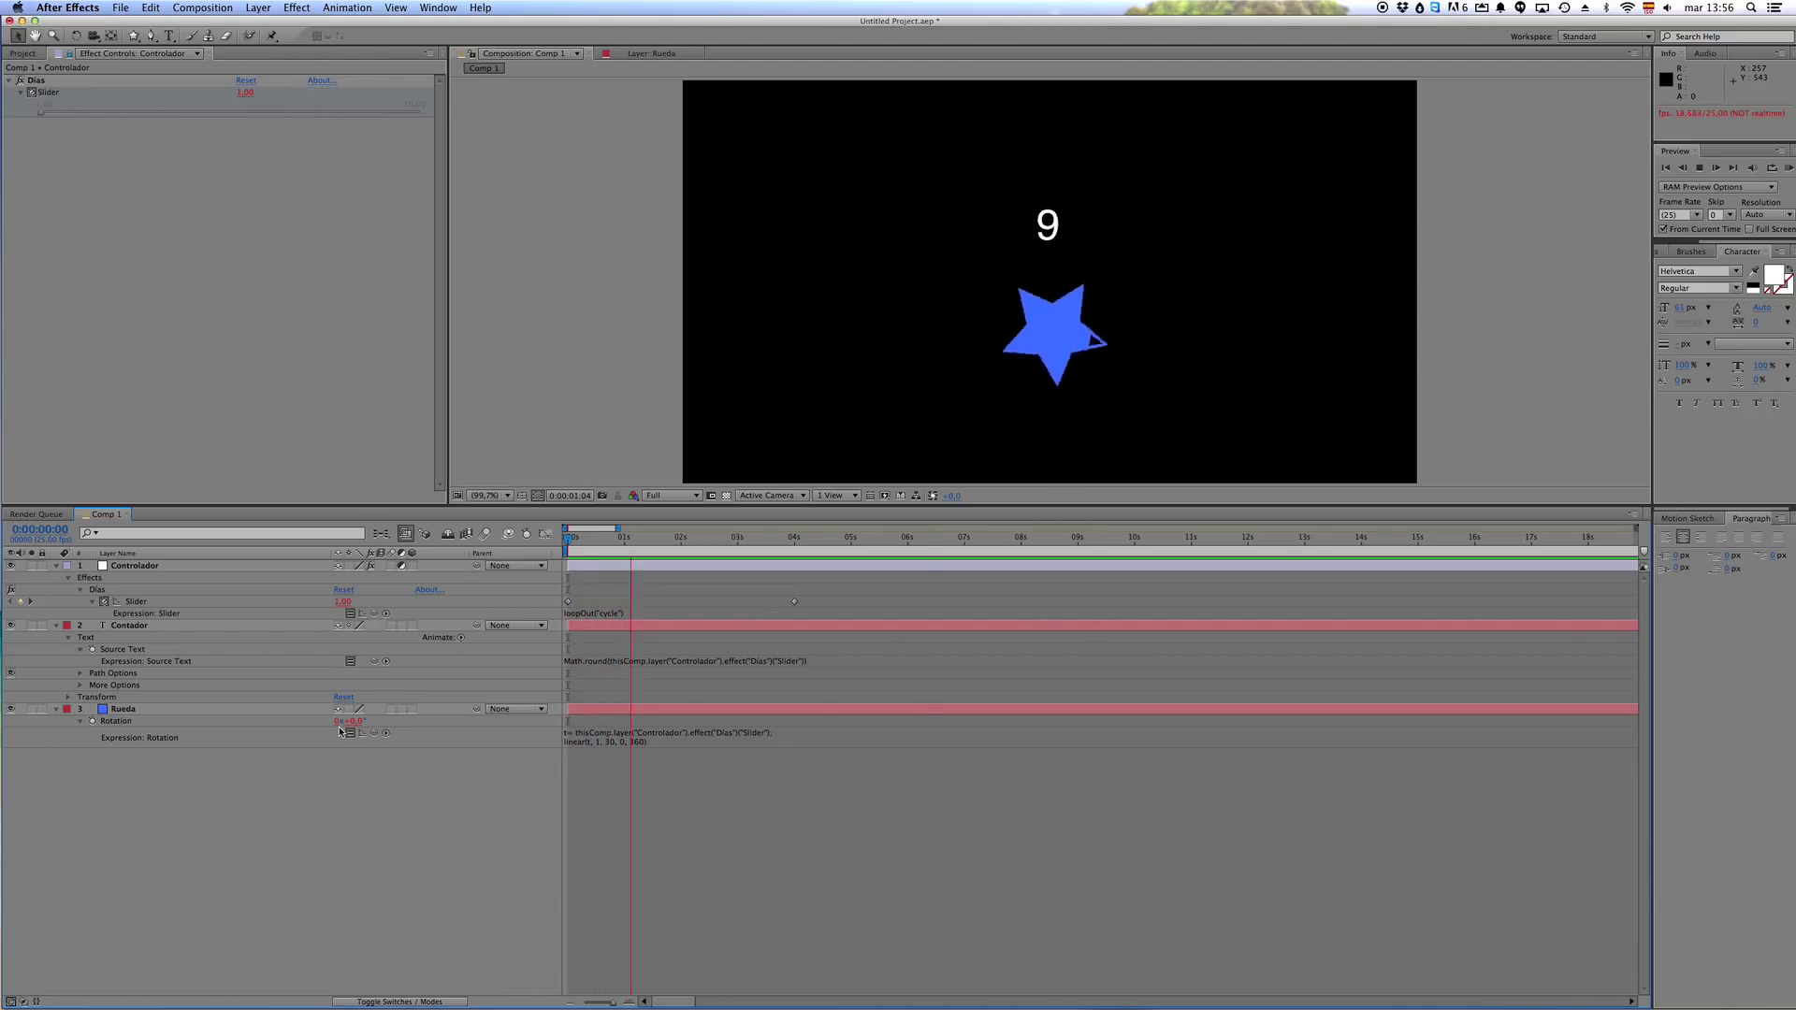
{"action": "left_click", "coordinate": [566, 541]}
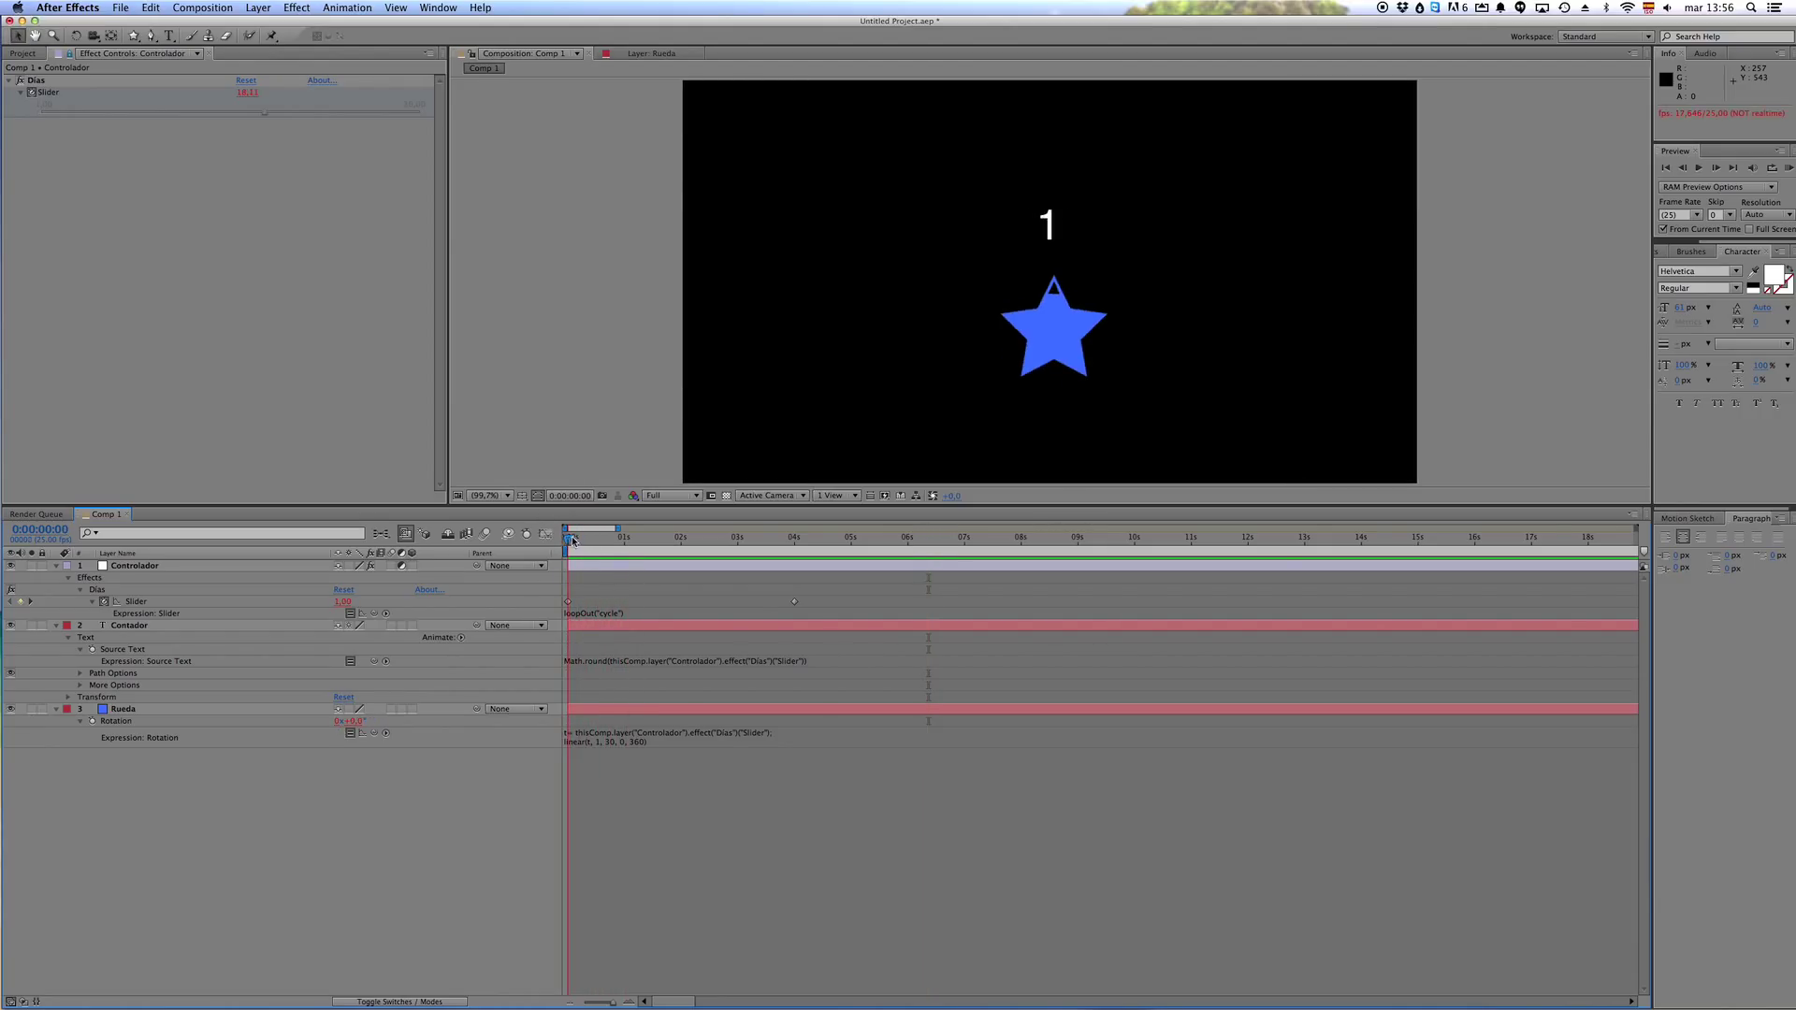
{"action": "left_click", "coordinate": [573, 541]}
{"action": "left_click_drag", "start_coordinate": [573, 540], "coordinate": [795, 557]}
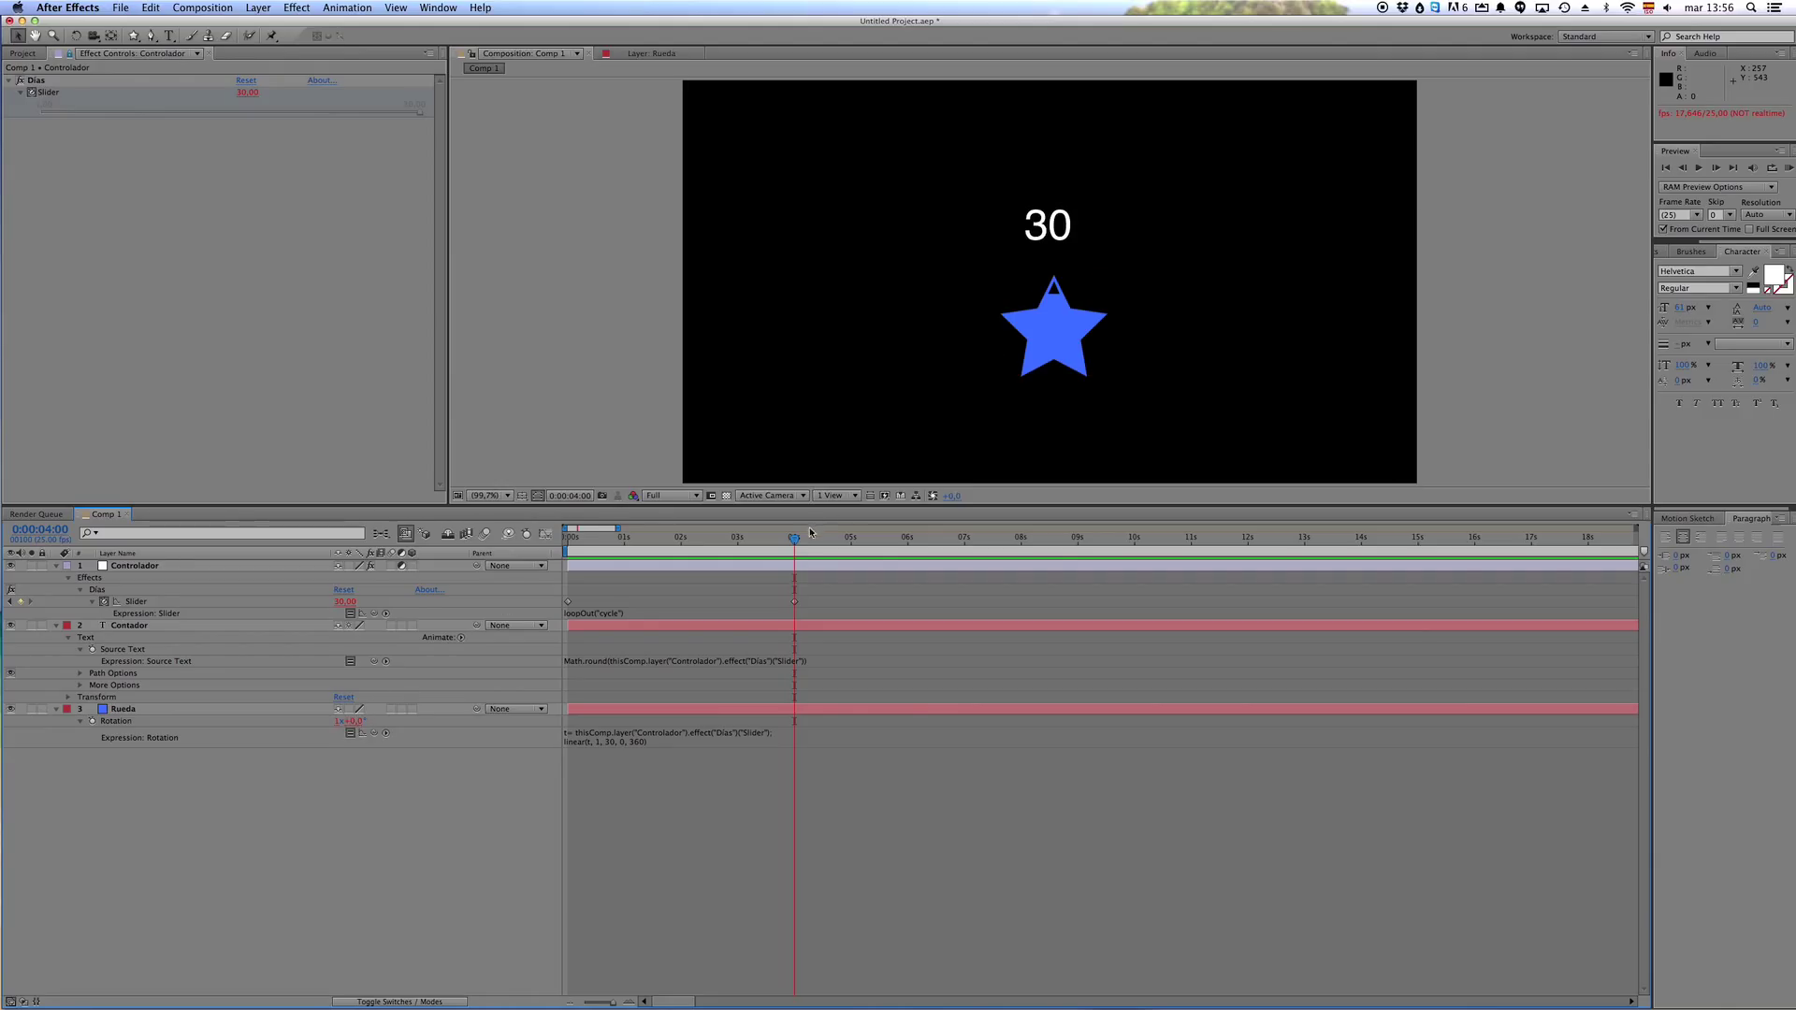
{"action": "left_click_drag", "start_coordinate": [796, 541], "coordinate": [1021, 550]}
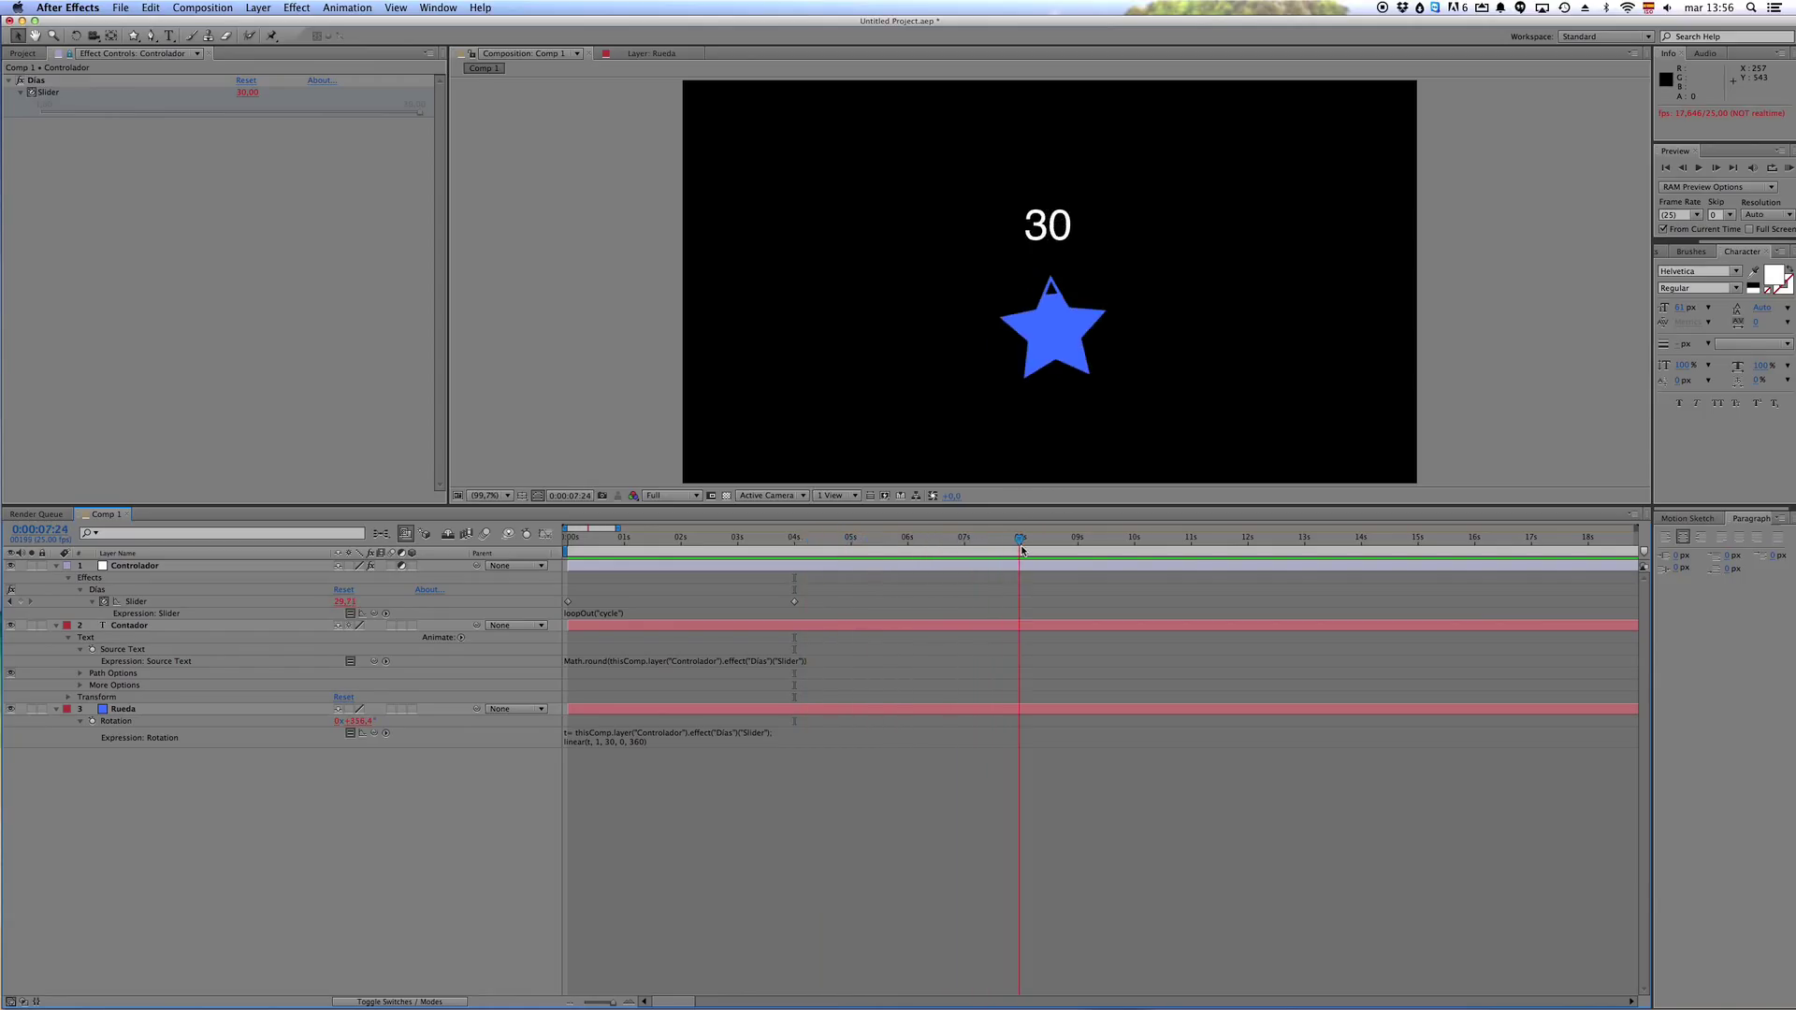